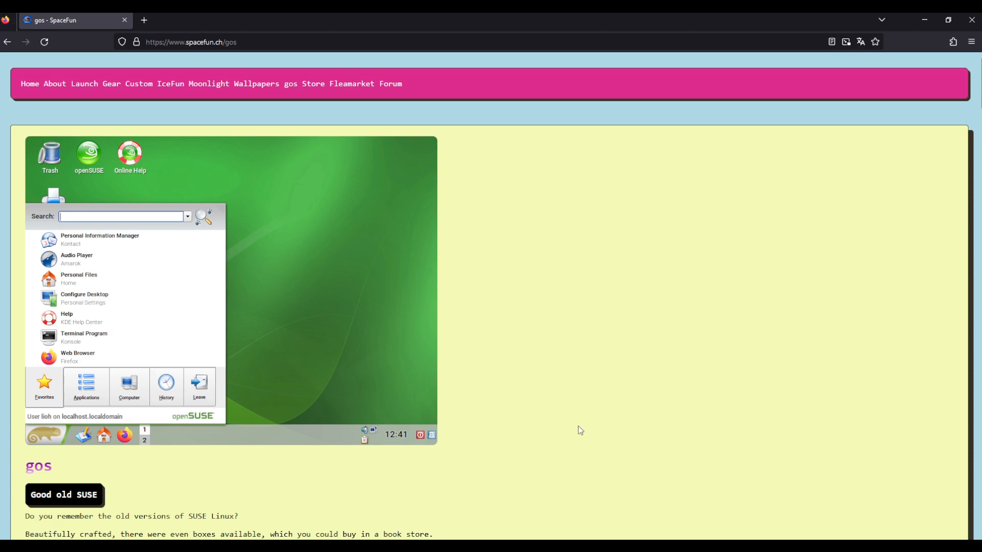
Look over the introduction of the gos page, including the desktop preview and the photo of the boxed SUSE edition.
scroll(577, 428, "down", 9)
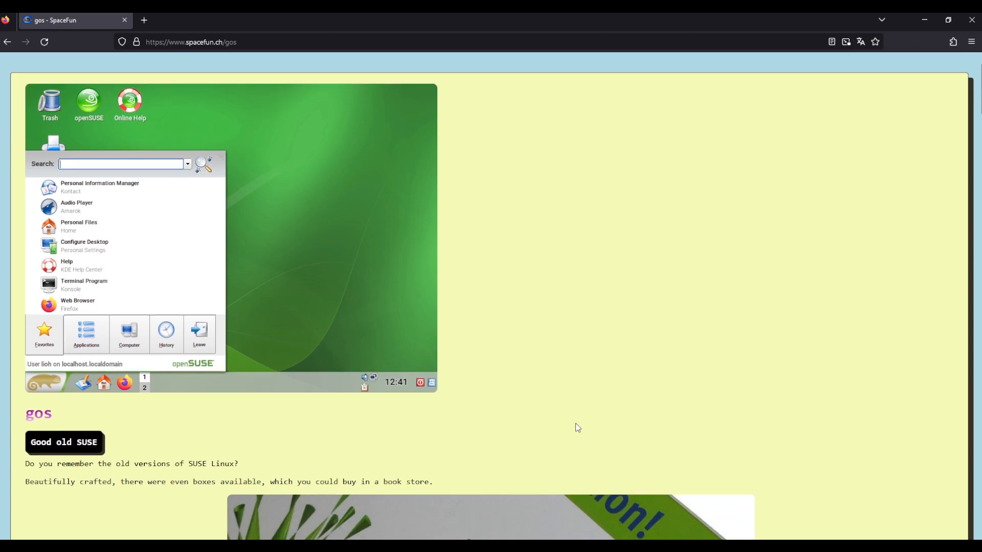
scroll(575, 427, "down", 3)
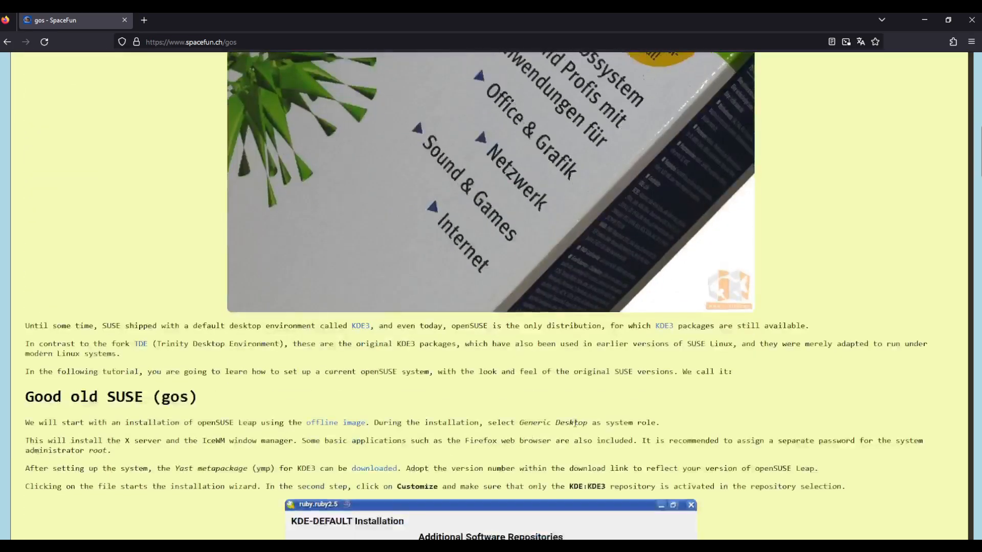
scroll(575, 428, "up", 2)
scroll(575, 428, "up", 3)
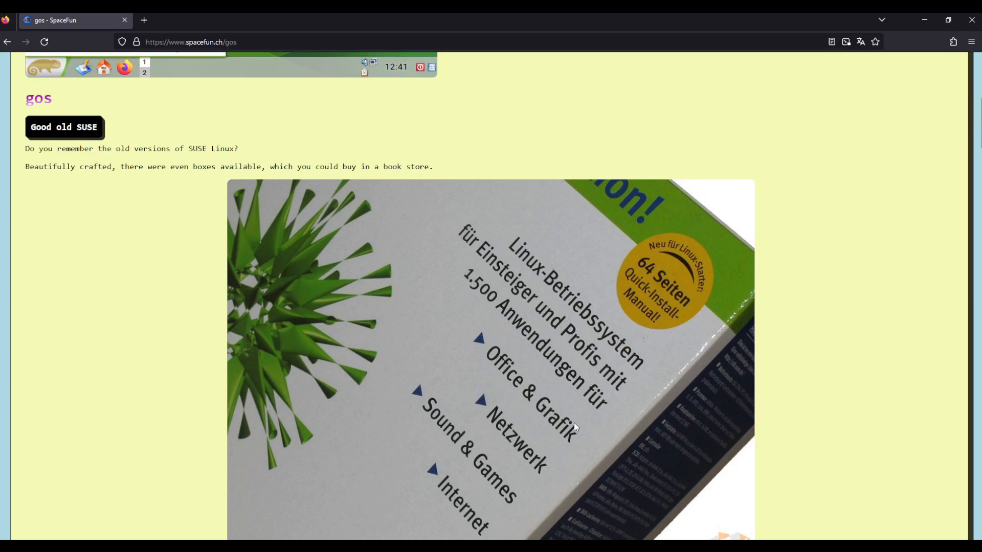
scroll(574, 426, "up", 7)
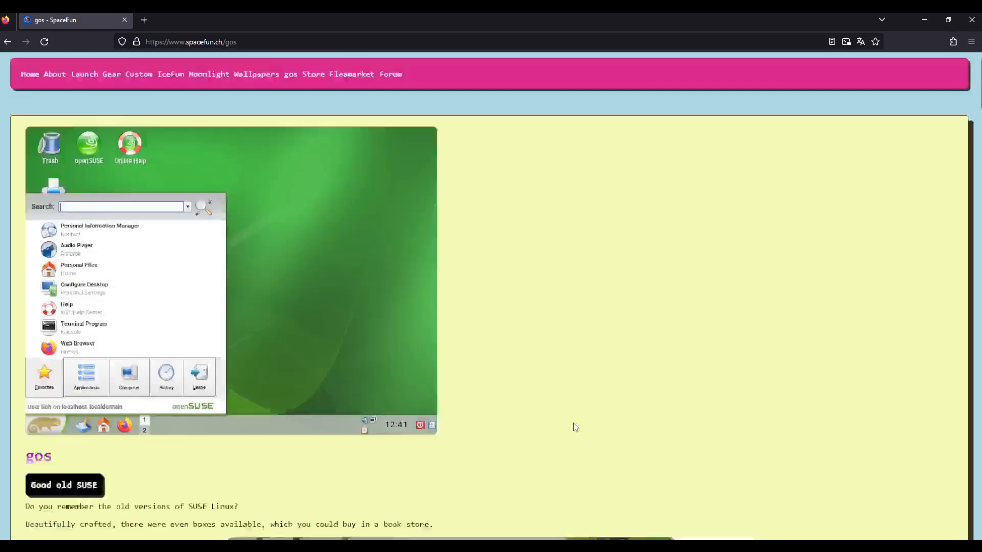
scroll(574, 427, "down", 4)
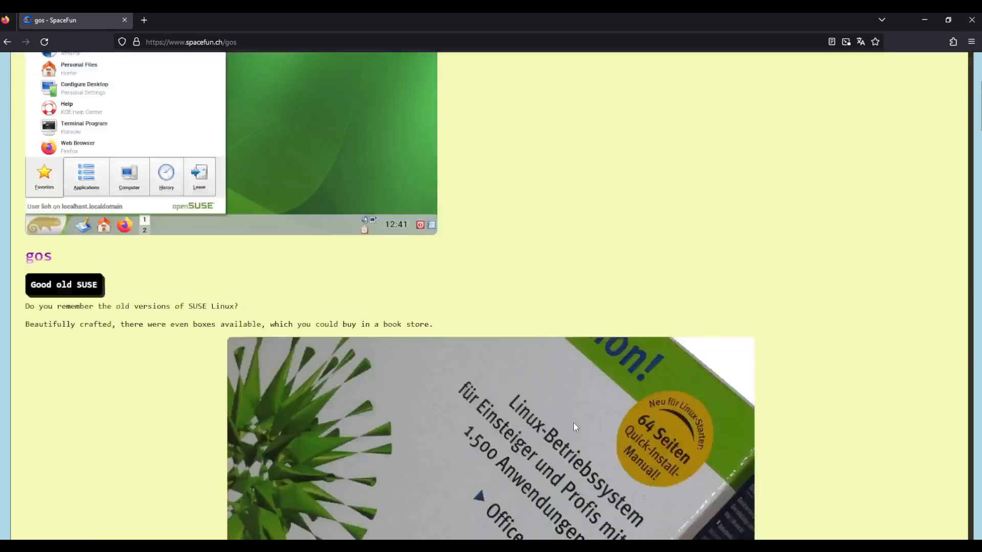
scroll(574, 427, "down", 8)
scroll(572, 425, "down", 3)
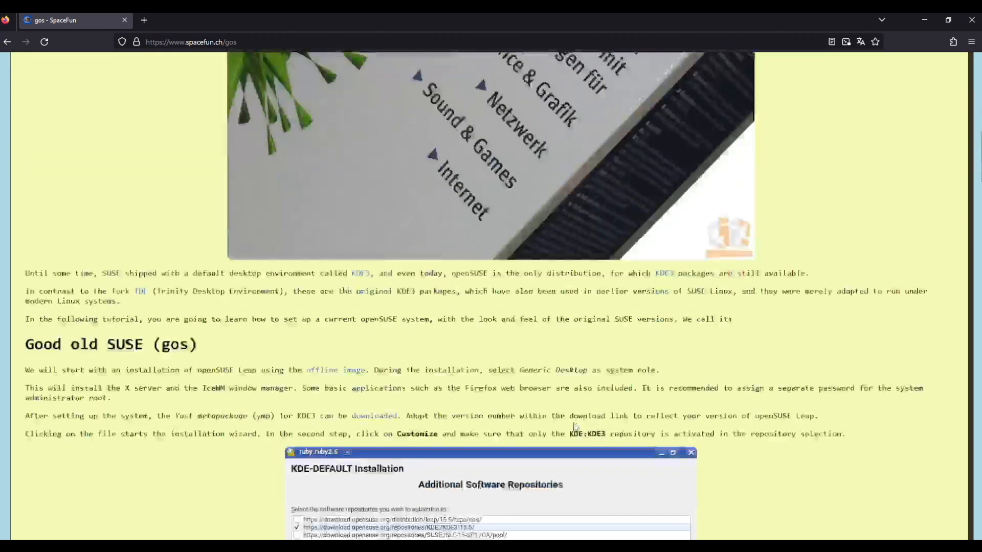
scroll(574, 428, "up", 15)
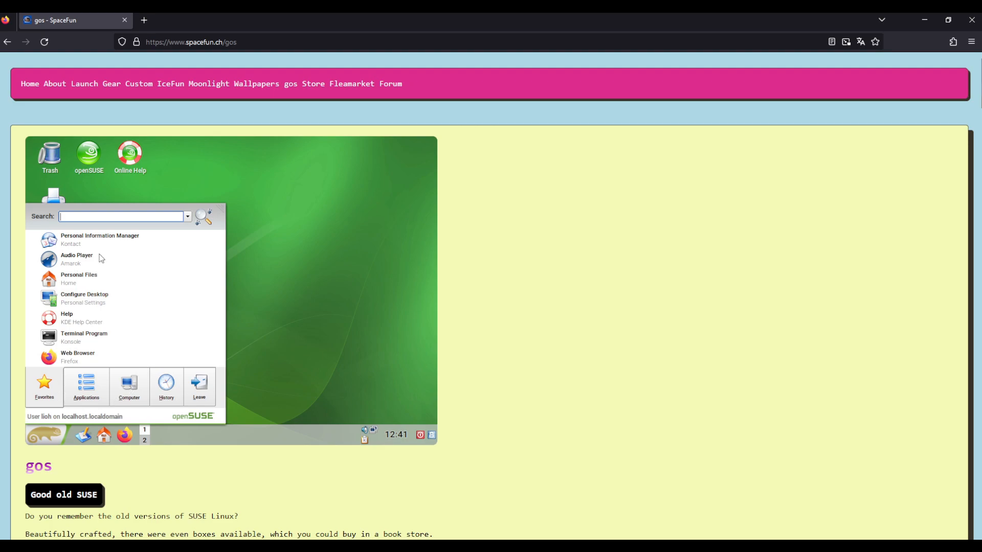
scroll(154, 439, "down", 3)
scroll(130, 453, "up", 3)
scroll(387, 408, "down", 6)
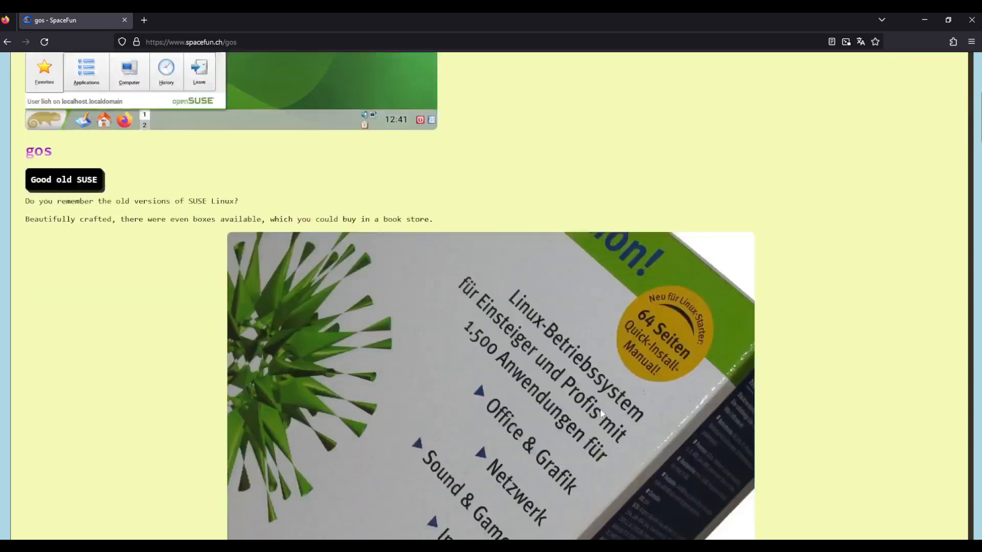
scroll(593, 409, "down", 6)
scroll(593, 409, "up", 12)
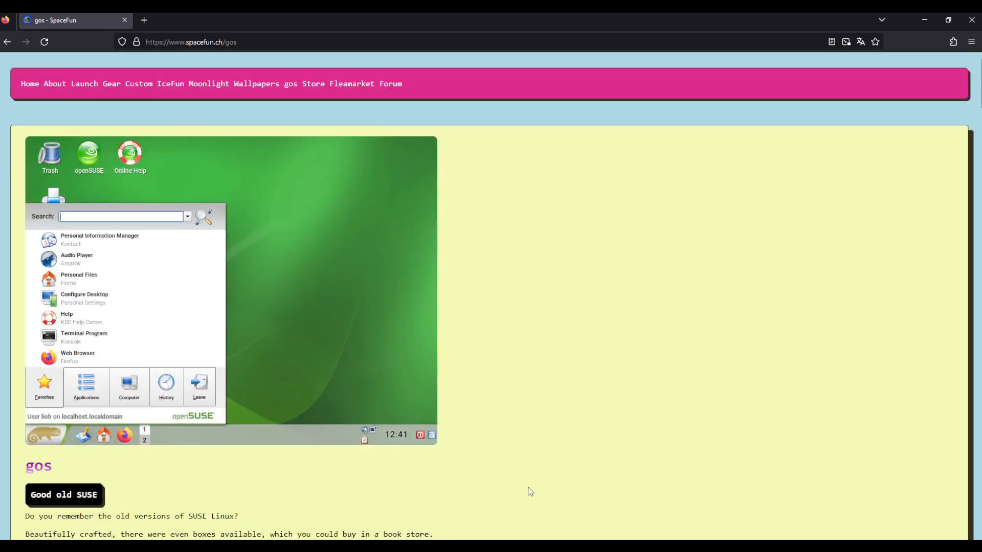
Skim the whole Good old SUSE tutorial, from the repository setup through wallpaper, KDM, KSplash, additional programs, NetworkManager and sound.
scroll(531, 492, "down", 20)
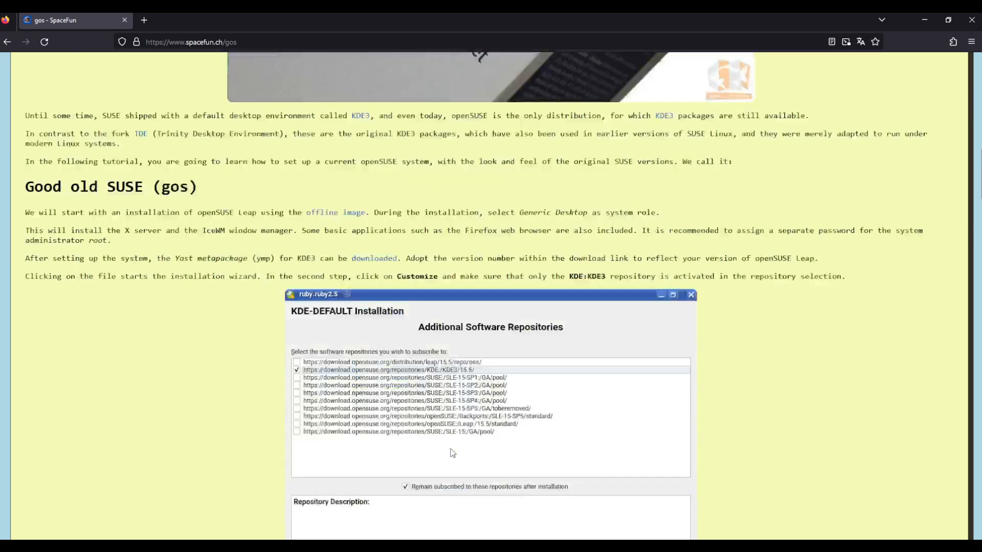
left_click_drag(21, 212, 148, 312)
left_click(153, 321)
scroll(226, 383, "down", 5)
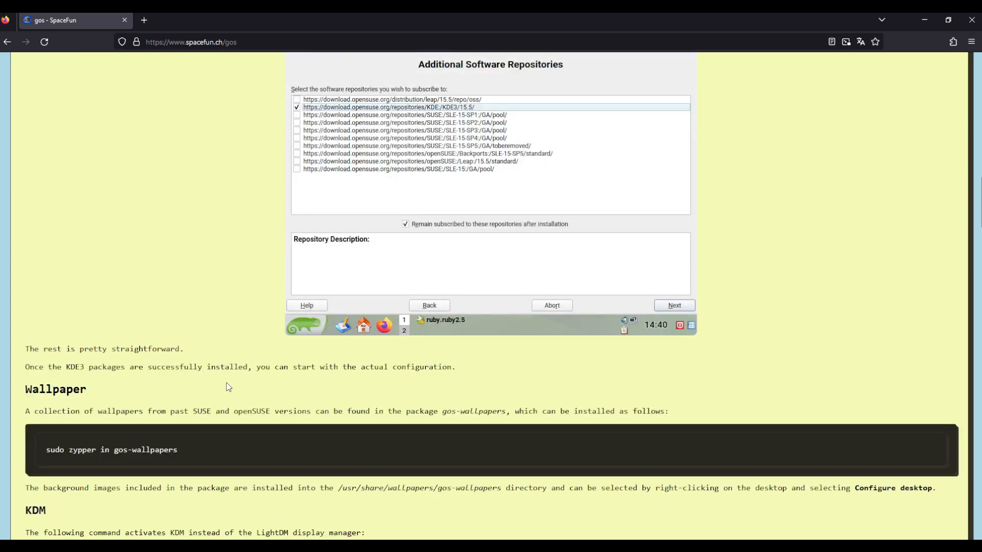
scroll(229, 387, "down", 5)
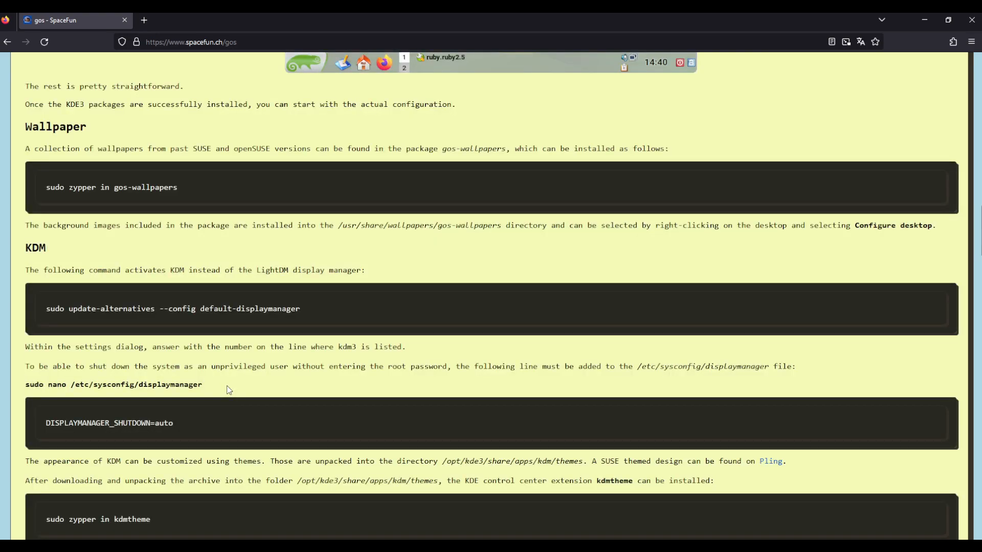
scroll(229, 390, "down", 5)
scroll(228, 390, "down", 2)
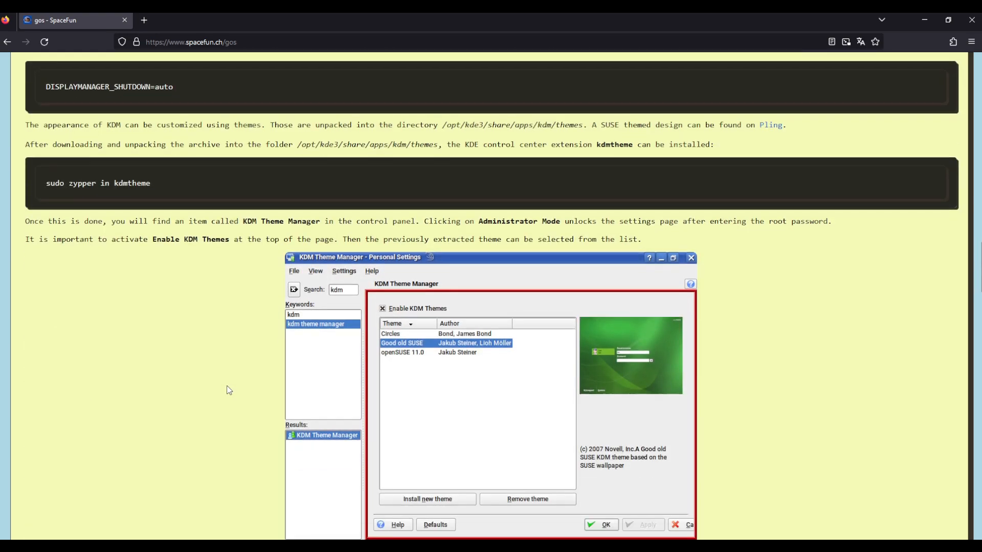
scroll(228, 390, "down", 13)
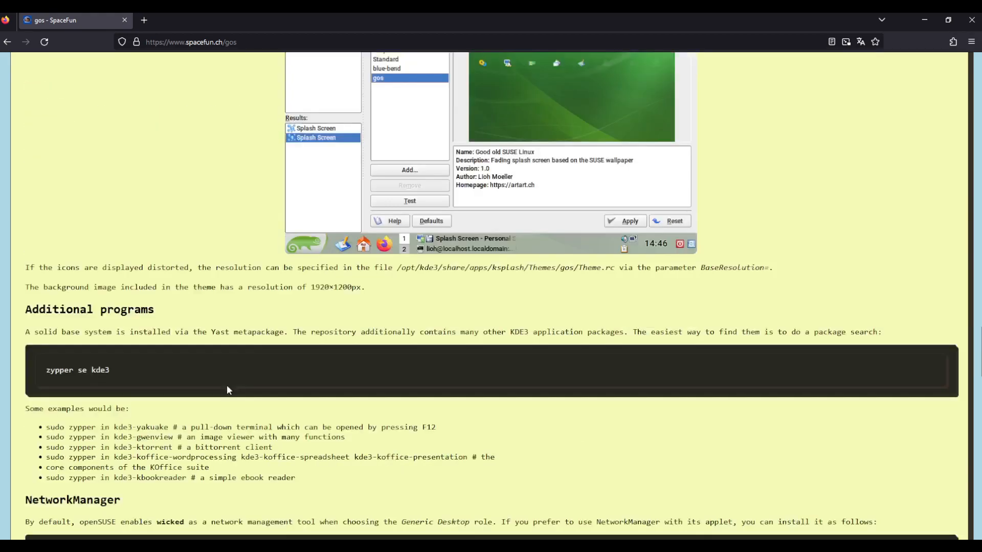
scroll(229, 390, "down", 12)
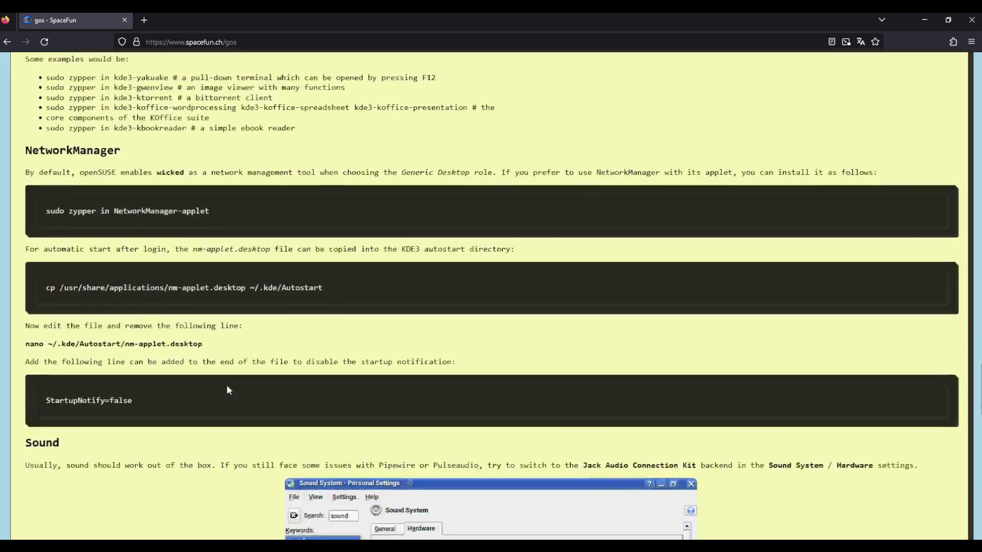
scroll(228, 390, "down", 5)
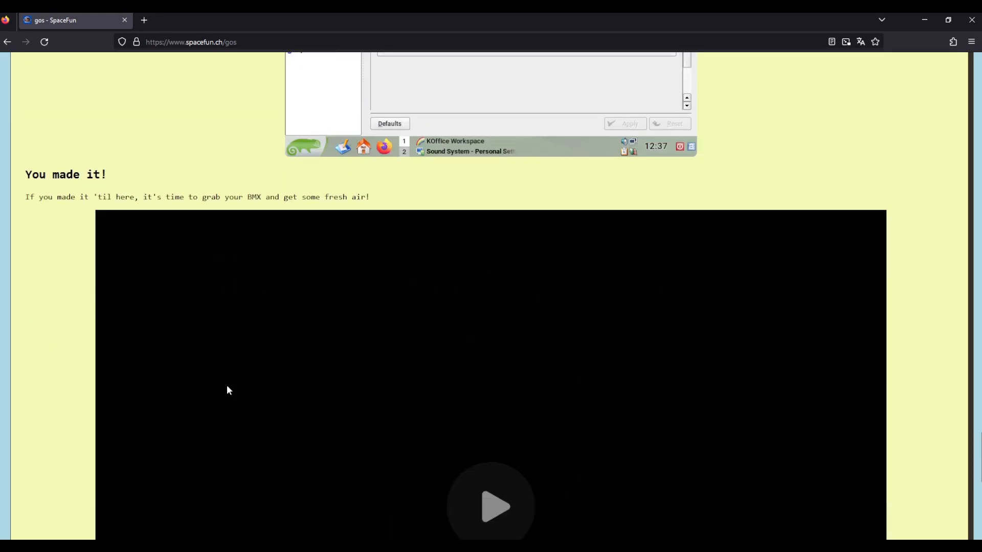
scroll(226, 390, "up", 17)
scroll(228, 390, "up", 20)
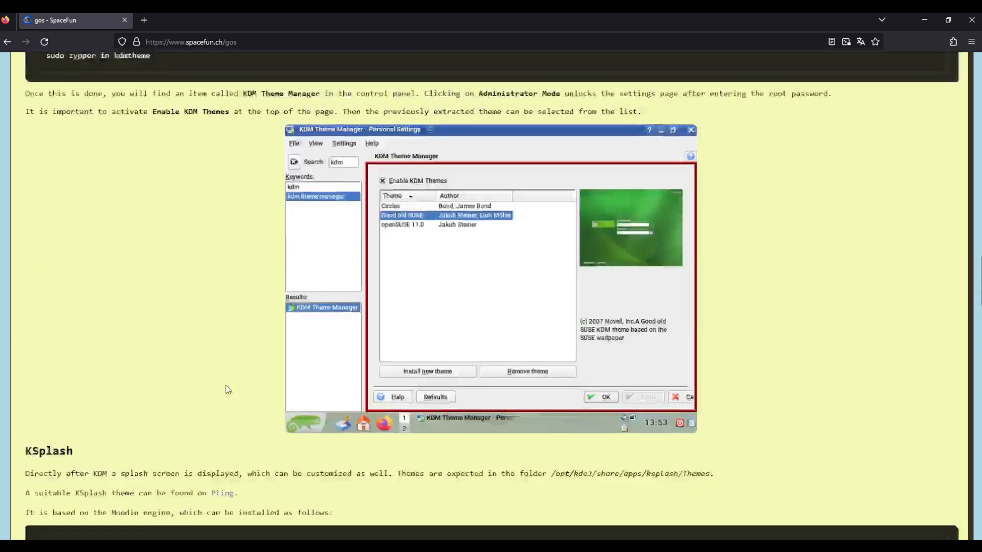
scroll(226, 384, "up", 13)
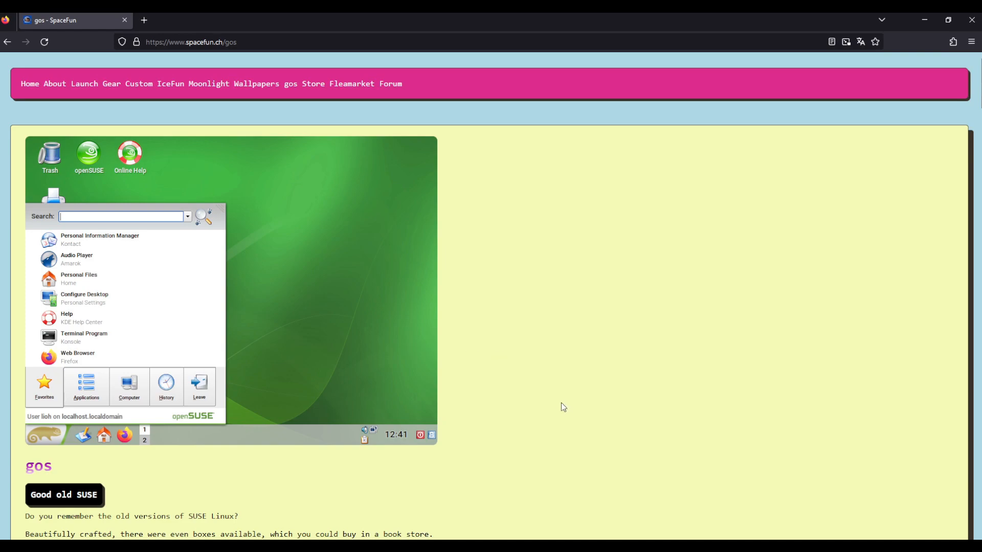
Read the Good old SUSE installation instructions, highlighting the Generic Desktop system role.
scroll(561, 402, "down", 12)
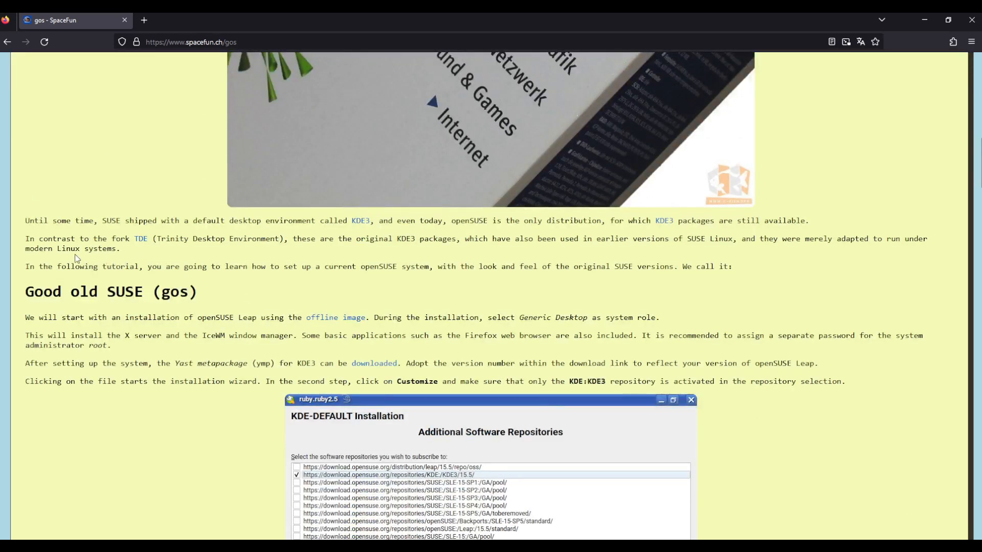
scroll(361, 369, "down", 2)
left_click_drag(29, 212, 267, 215)
left_click_drag(377, 212, 648, 212)
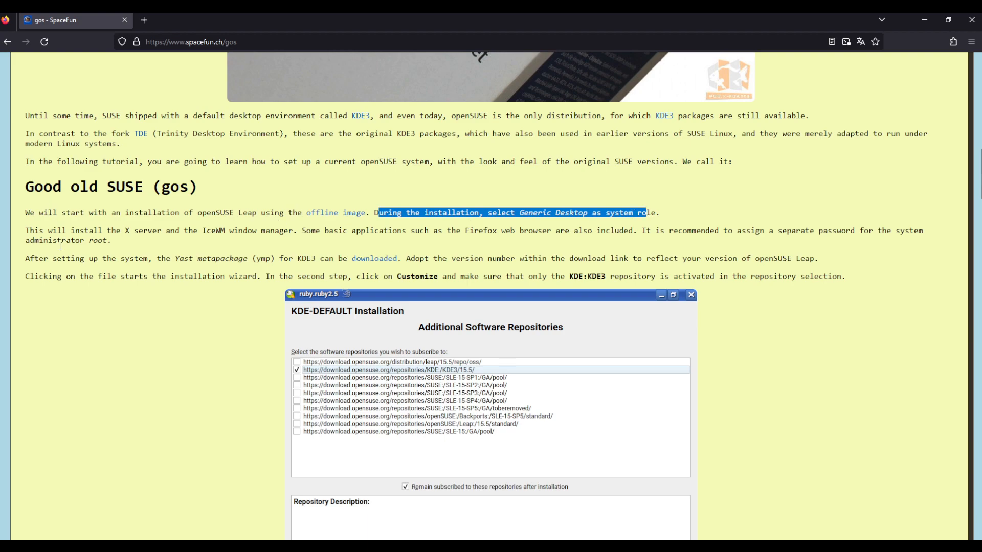
scroll(219, 227, "down", 2)
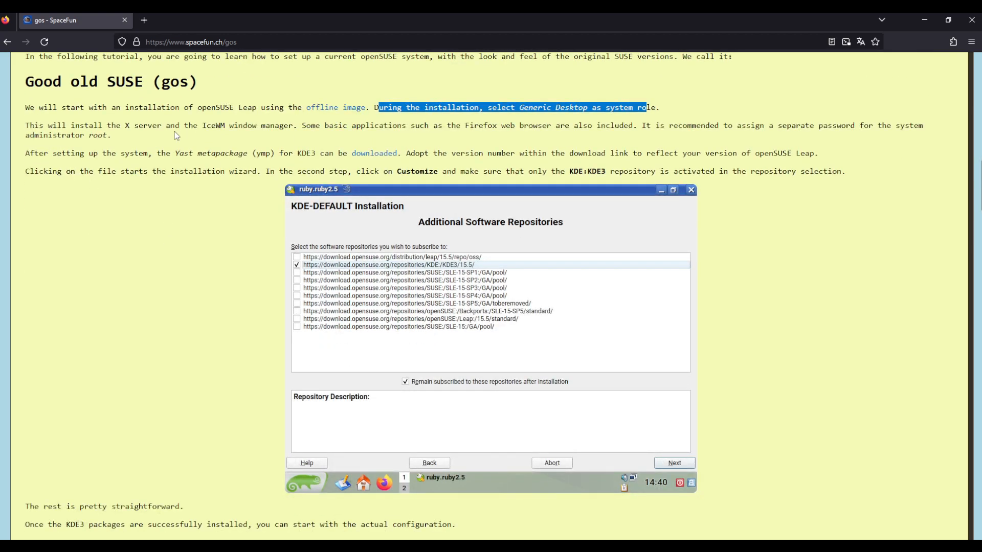
left_click(476, 125)
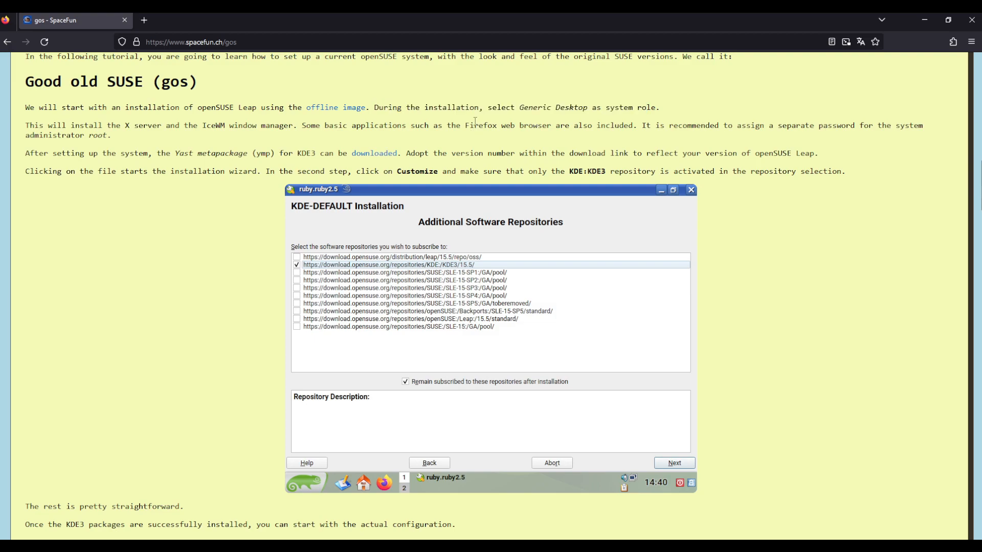
left_click_drag(519, 106, 592, 107)
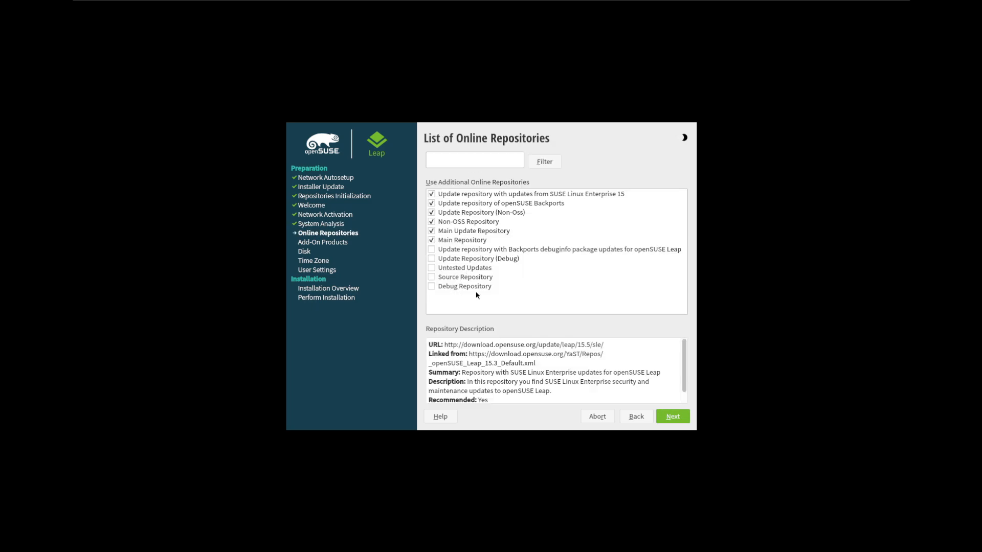
Accept the preselected online repositories and choose Generic Desktop as the system role in the openSUSE Leap installer.
left_click(674, 416)
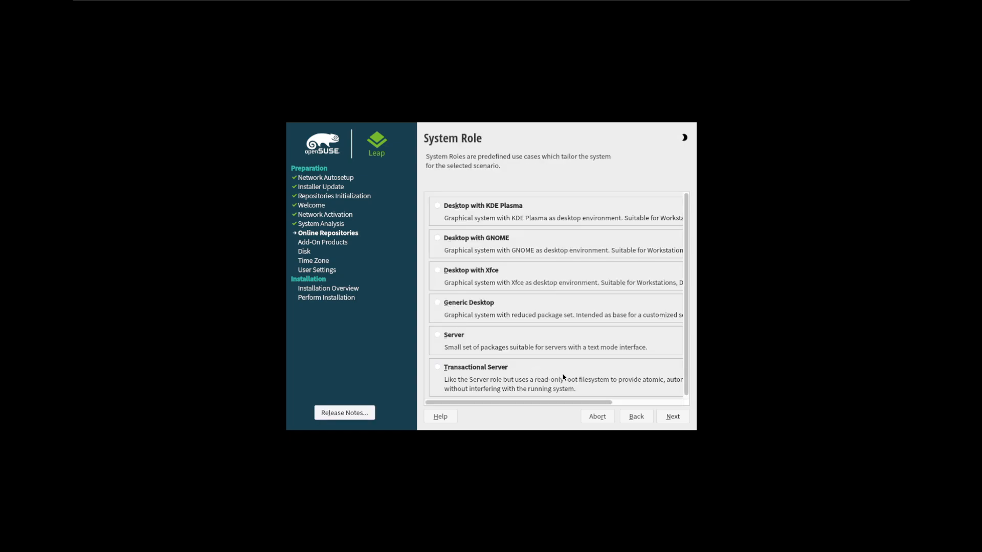
left_click(451, 306)
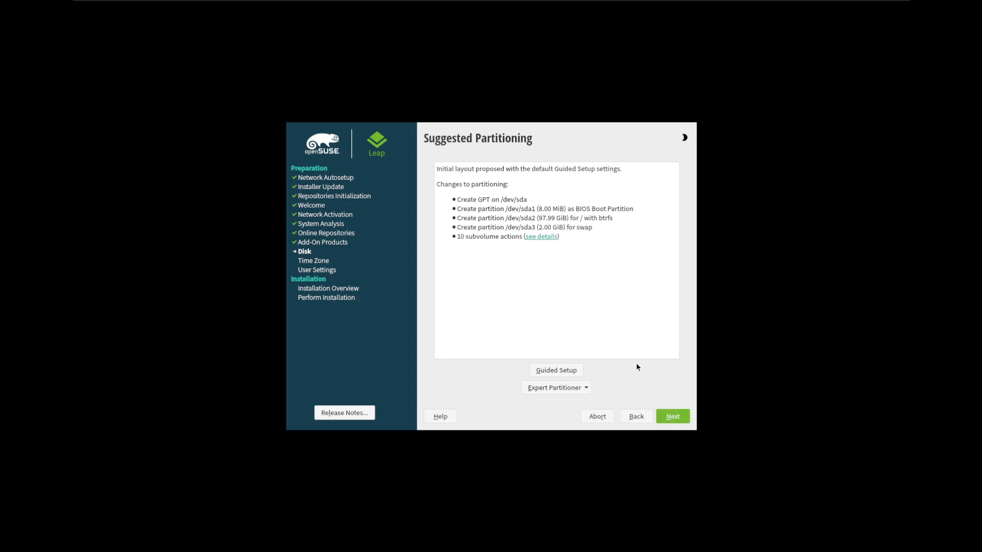
Accept the suggested partitioning and set the time zone to Pacific (Los Angeles) in the USA region.
left_click(675, 419)
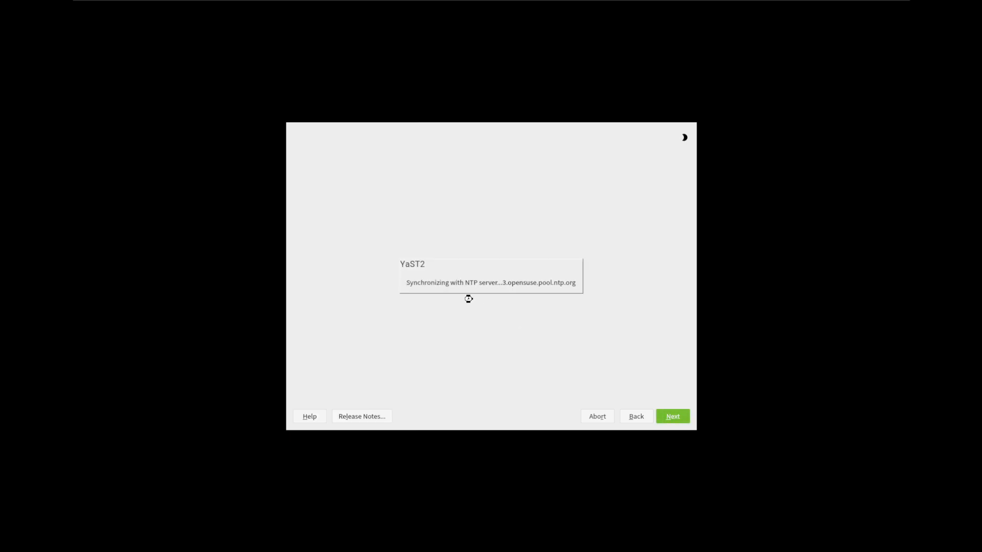
left_click(582, 378)
scroll(581, 379, "down", 2)
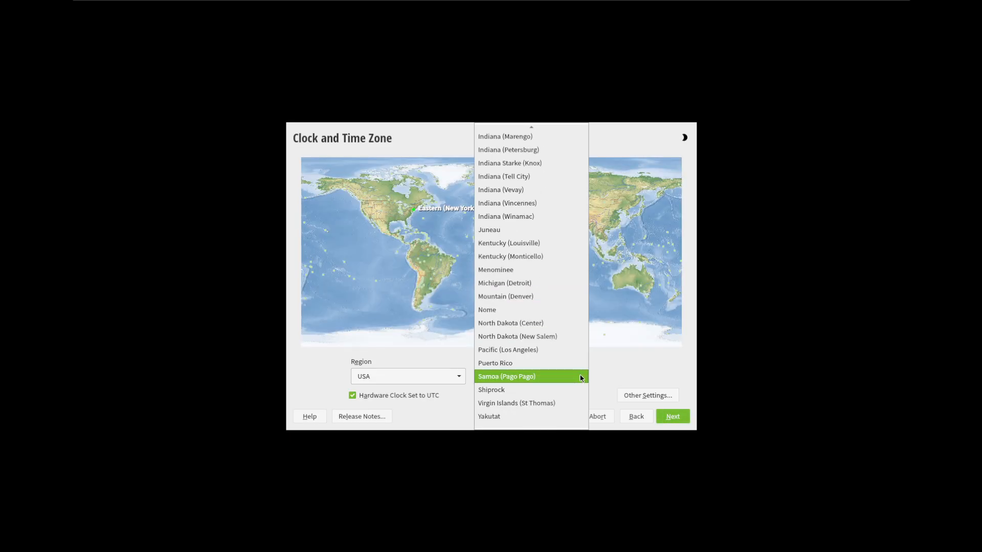
left_click(552, 350)
left_click(668, 418)
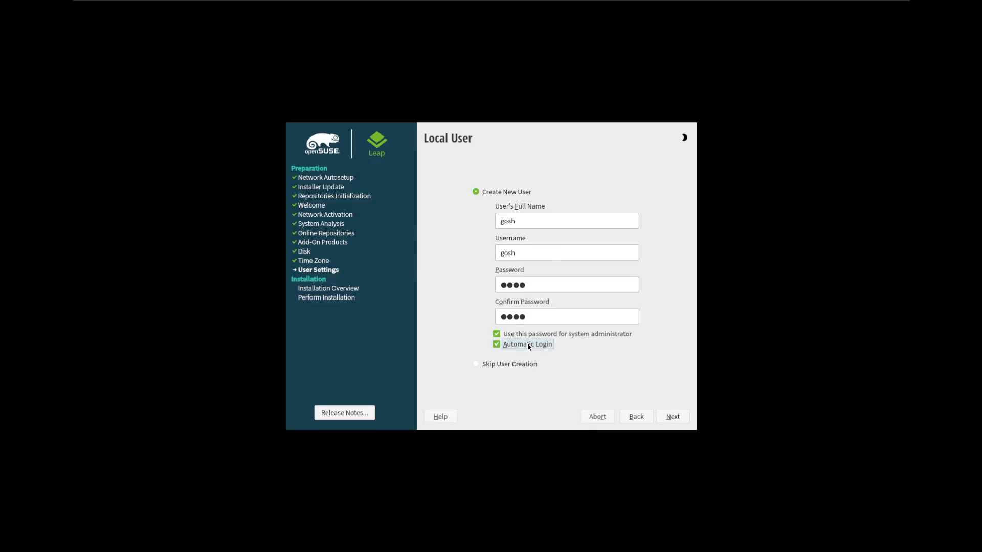
Turn off automatic login for the new local user and accept the account's simple password.
left_click(526, 344)
left_click(670, 417)
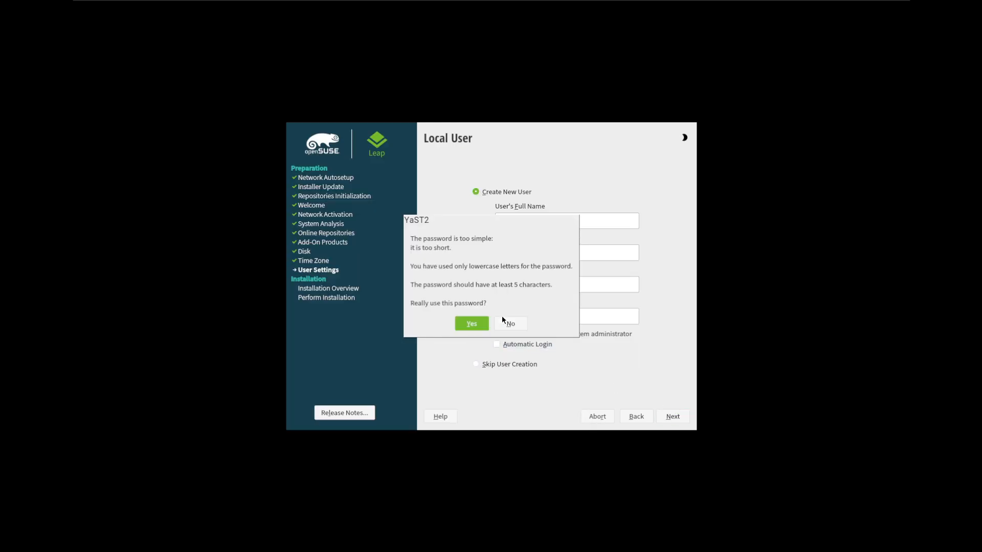
left_click(474, 322)
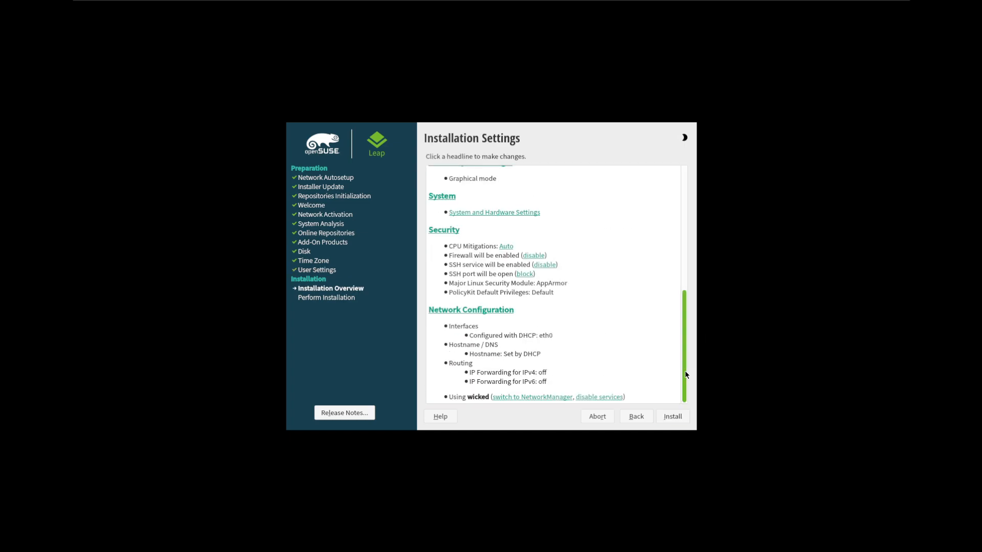
Review the installation settings, install openSUSE Leap 15.5 and reboot the system.
left_click_drag(686, 375, 673, 256)
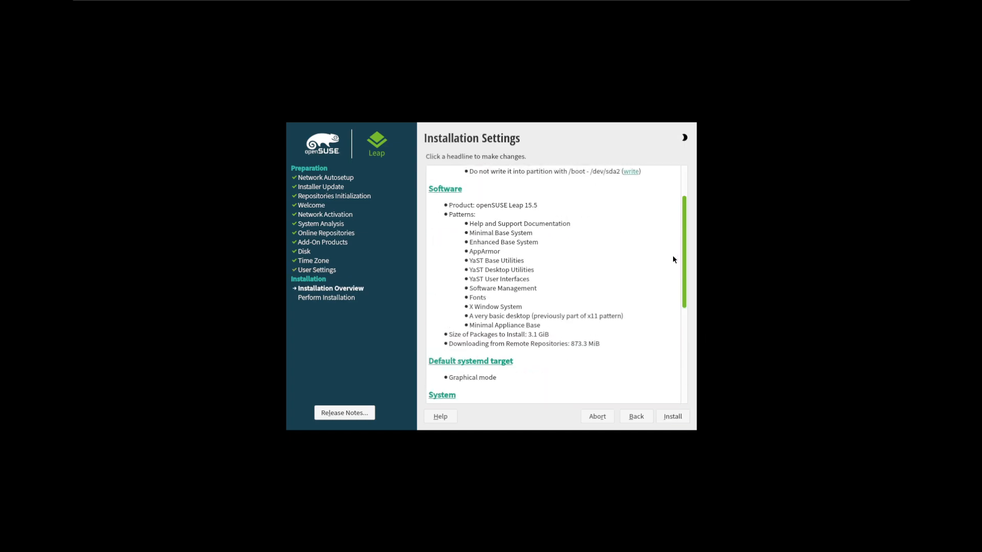
left_click(673, 416)
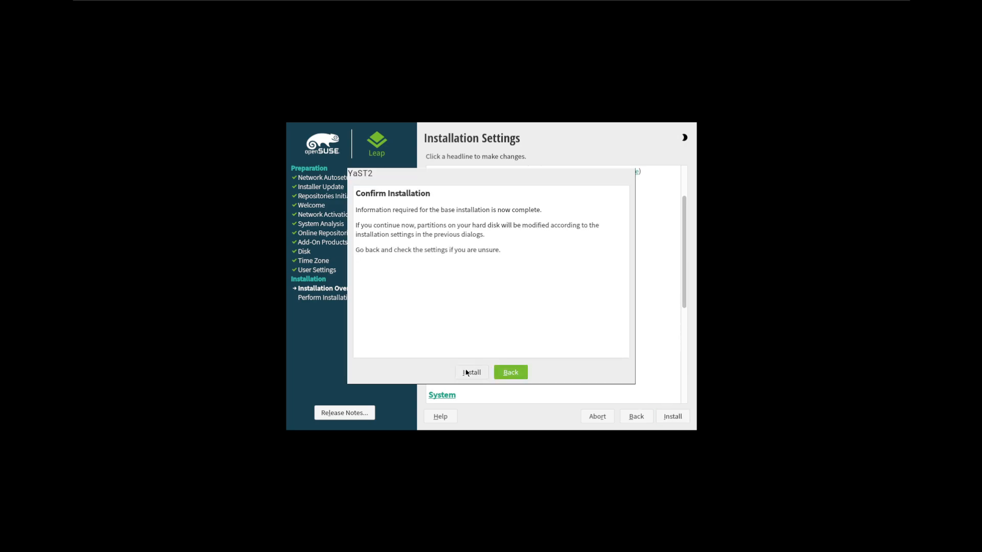
key("Return")
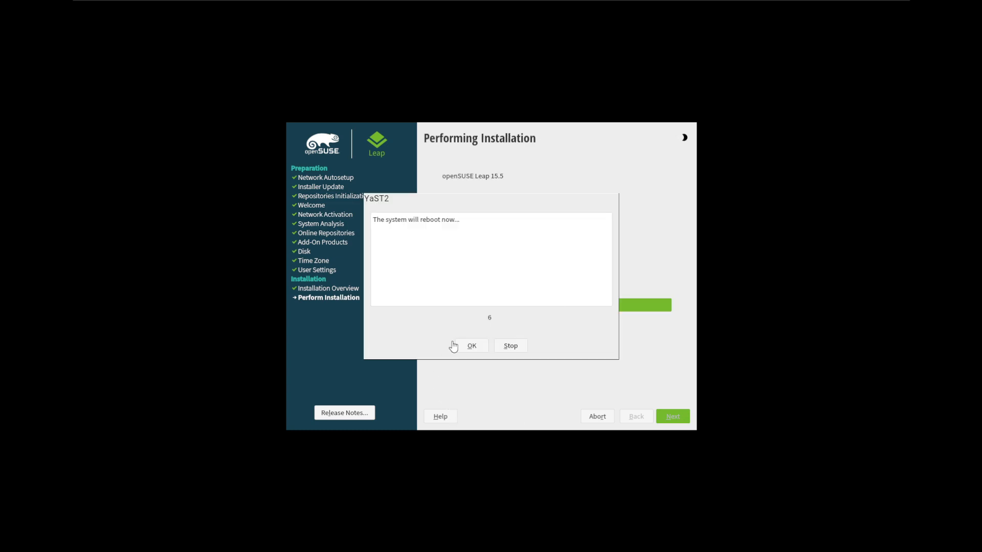
left_click(471, 345)
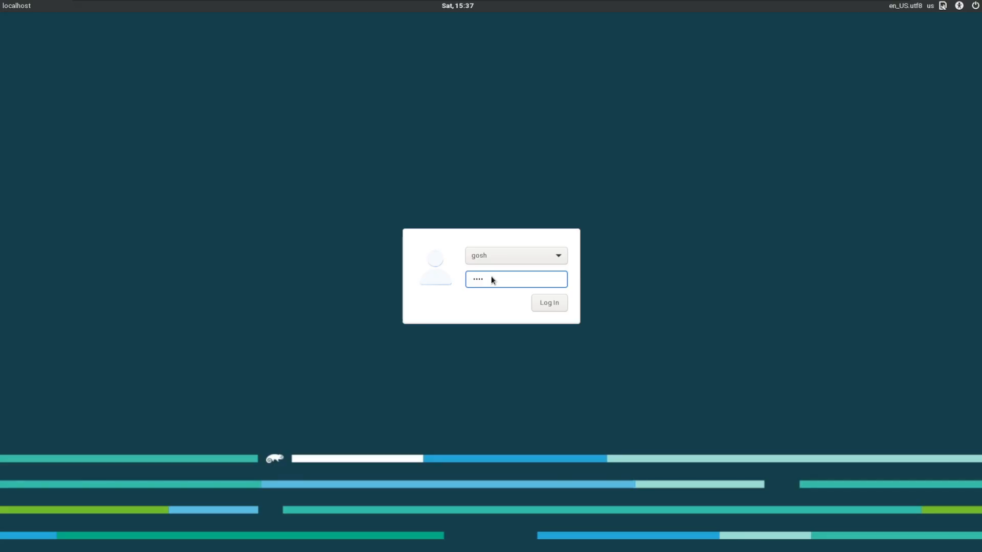
Log in to the openSUSE desktop with the entered account password and look through the desktop application categories.
key("Return")
left_click(5, 547)
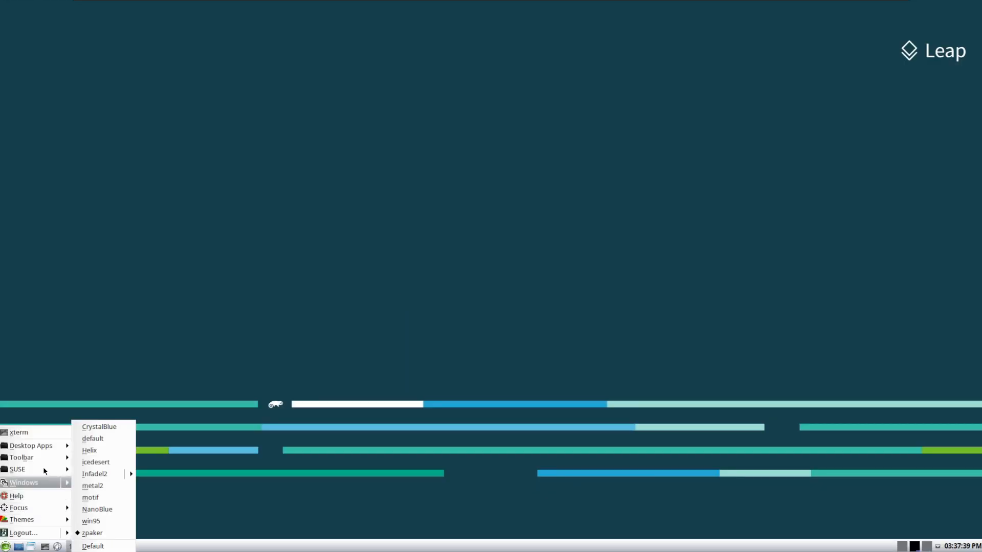
mouse_move(47, 445)
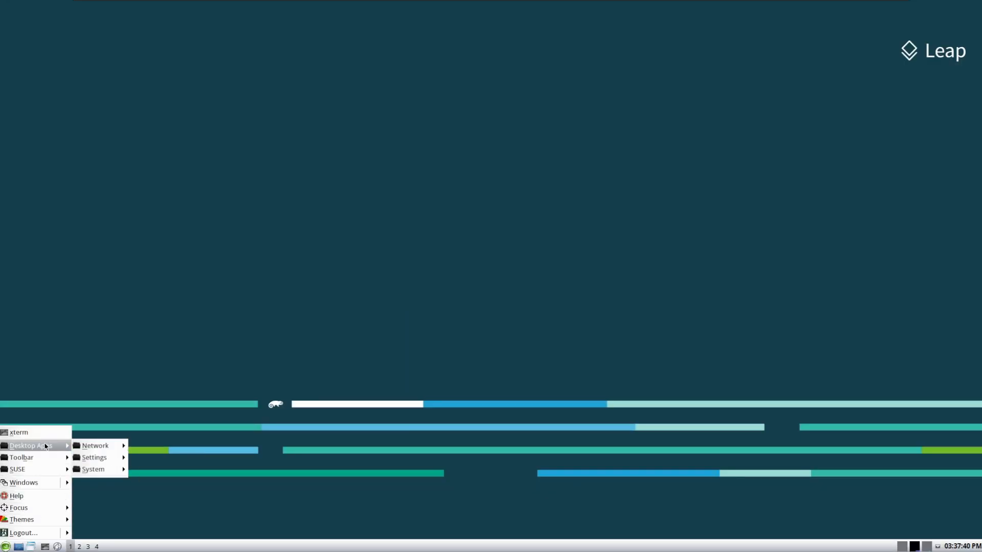
mouse_move(102, 447)
left_click(435, 288)
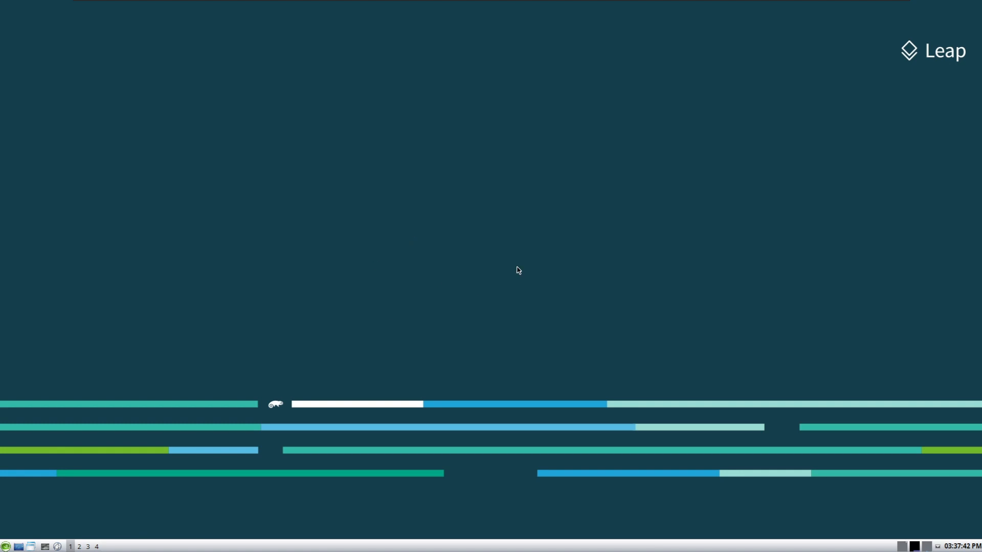
Launch Firefox and go to the website spacefun.ch.
left_click(5, 546)
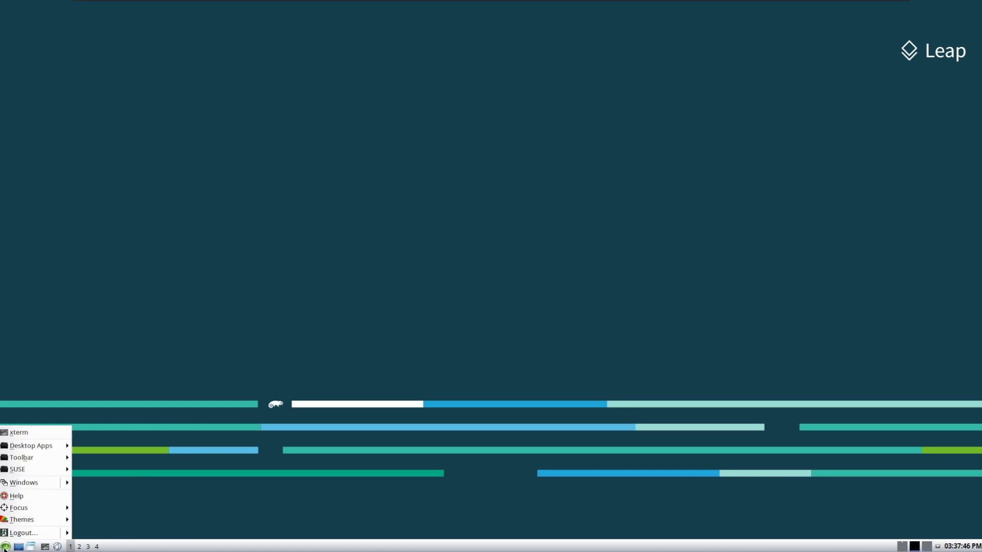
mouse_move(44, 469)
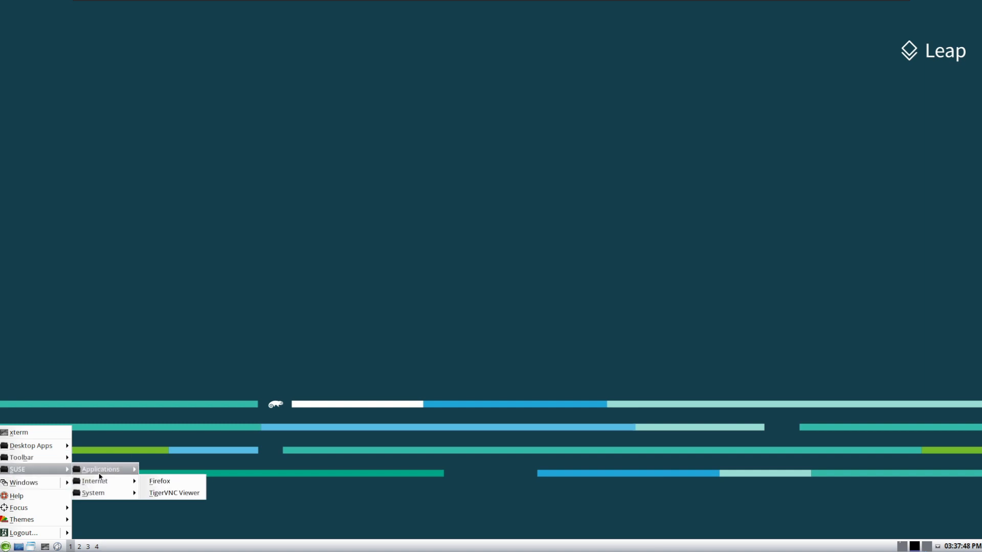
left_click(179, 483)
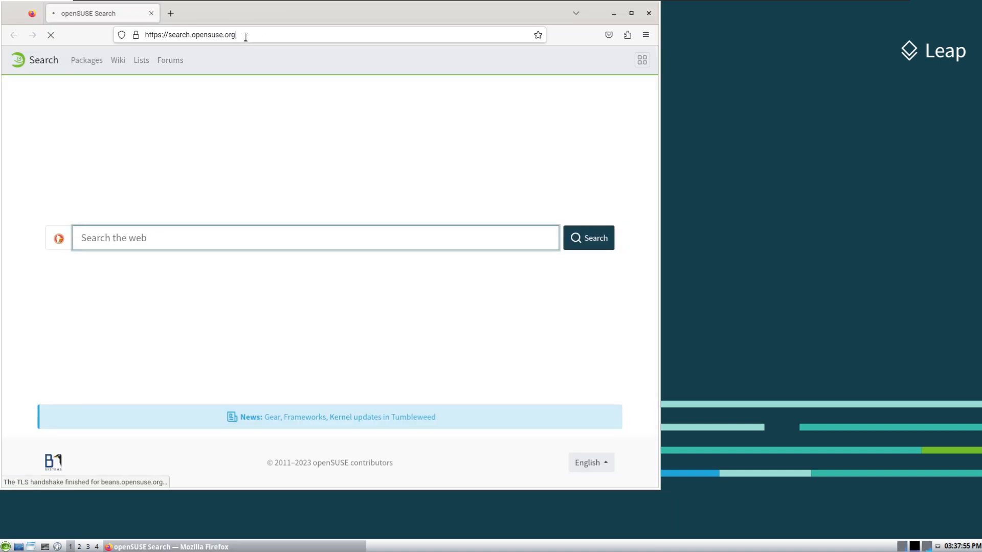
left_click(245, 36)
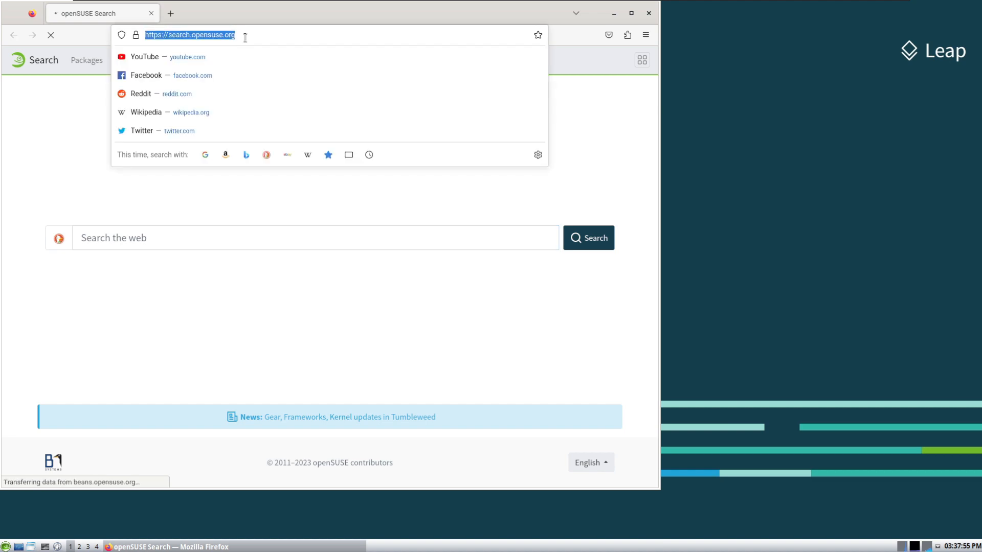
type("space")
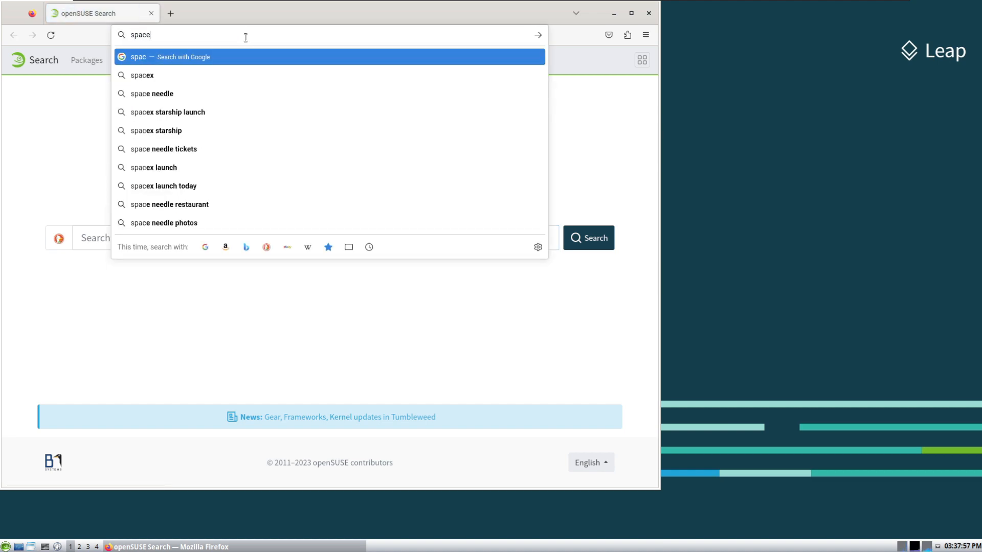
type("fun.ch")
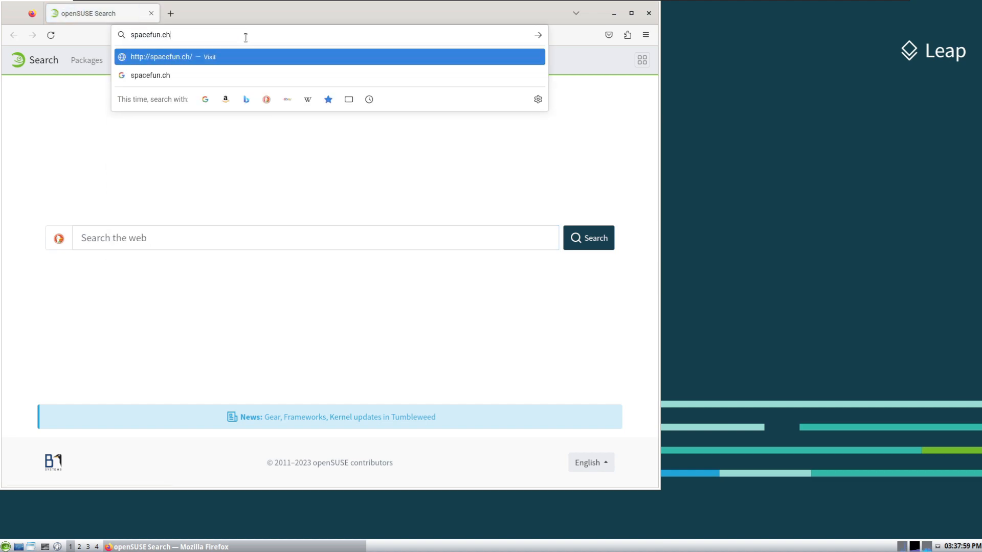
key("Return")
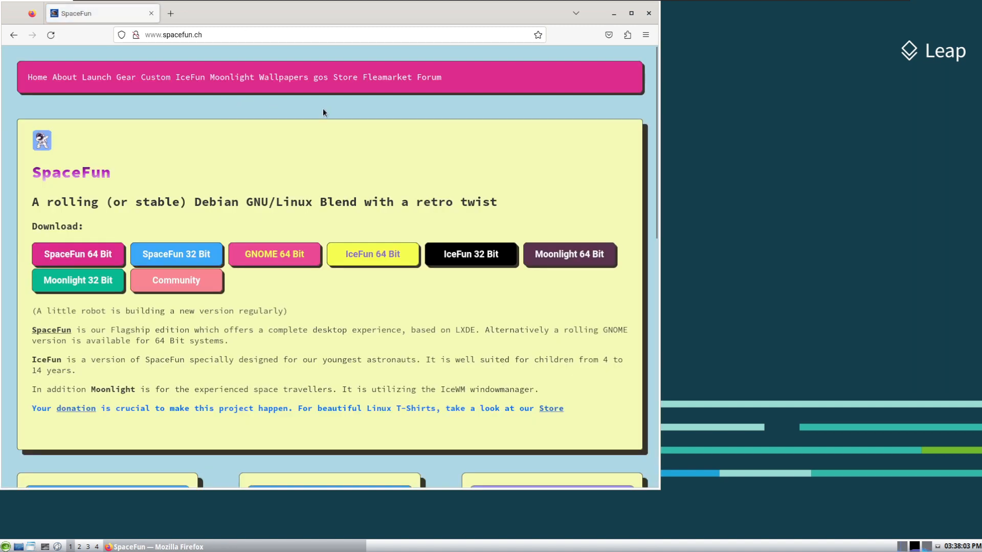
Open the site's gos page and go to the Good old SUSE (gos) setup instructions.
left_click(318, 79)
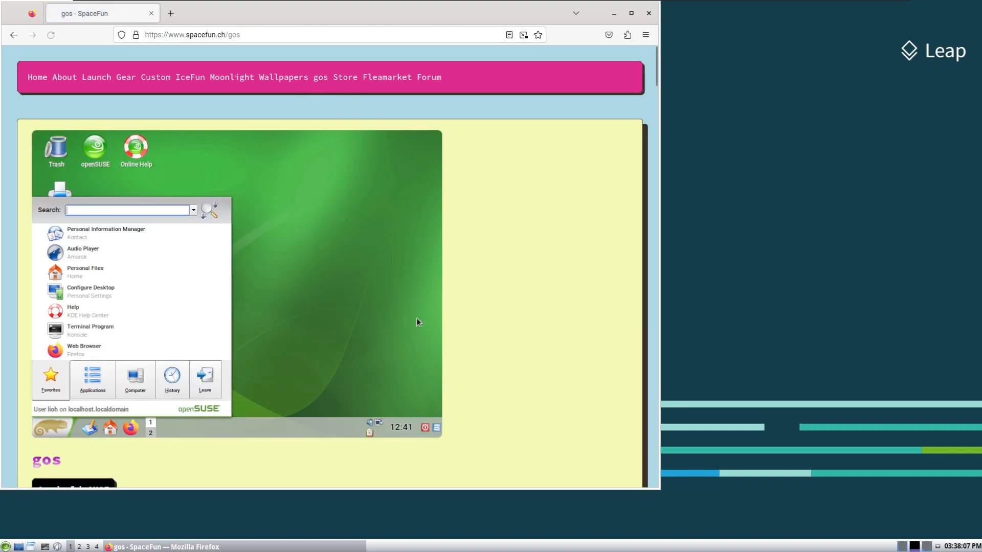
scroll(416, 322, "down", 10)
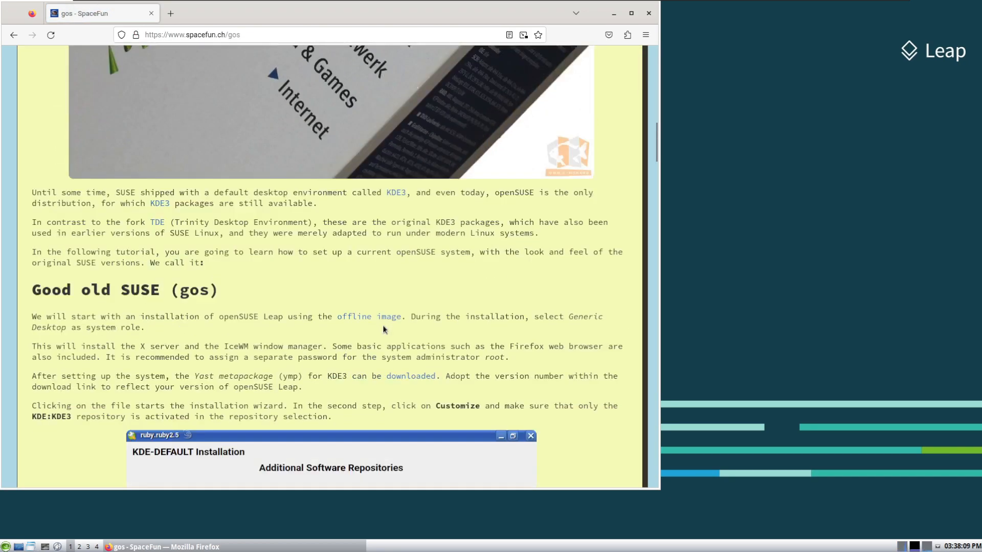
scroll(384, 329, "down", 2)
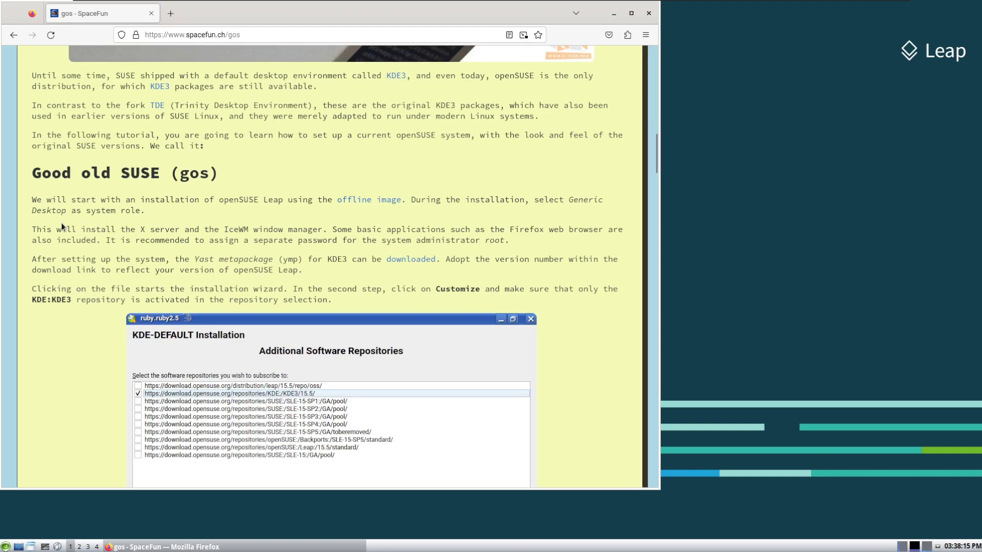
left_click(5, 546)
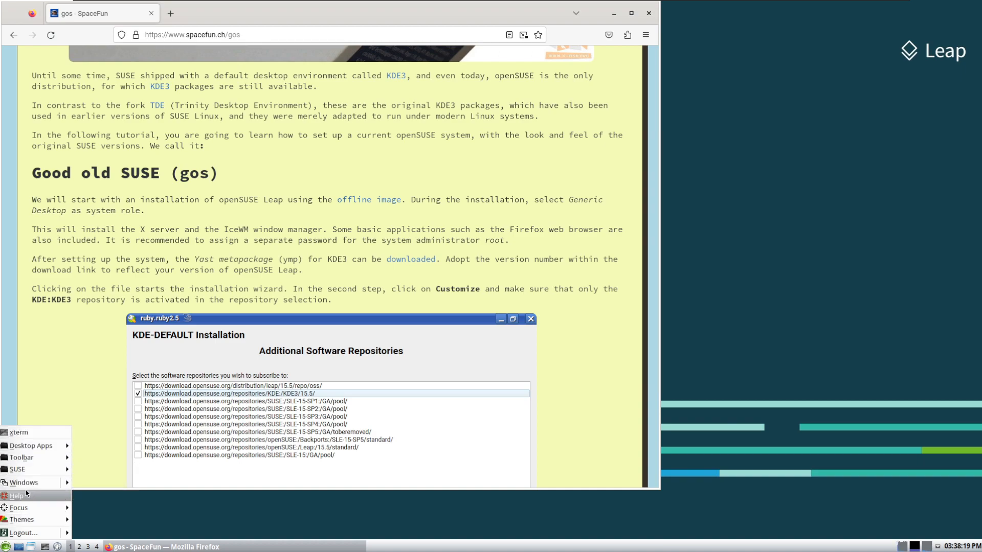
mouse_move(39, 509)
left_click(274, 290)
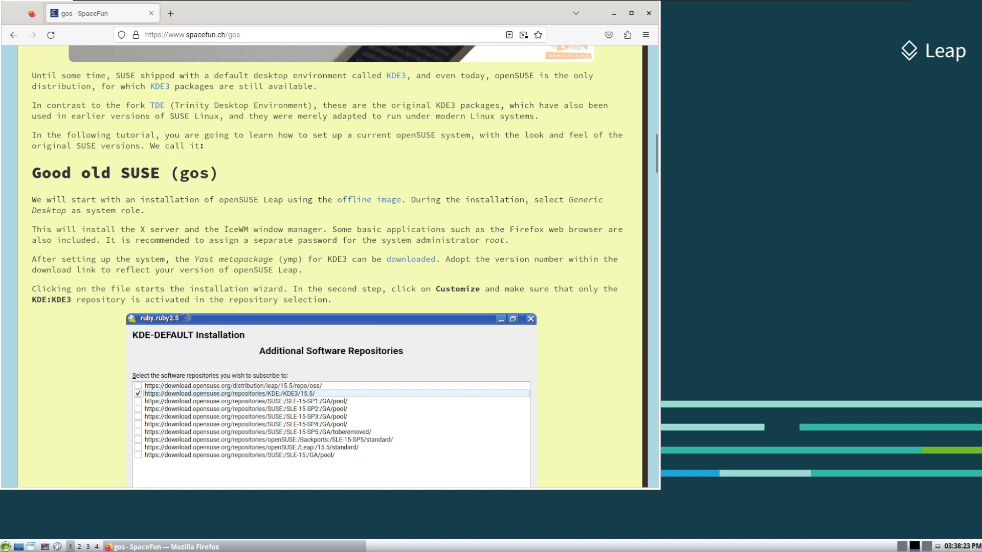
Download the YaST metapackage KDE3-DEFAULT.ymp from the tutorial and open it in the 1-Click Install wizard.
left_click_drag(174, 261, 276, 260)
left_click(304, 274)
scroll(303, 277, "down", 2)
left_click(402, 203)
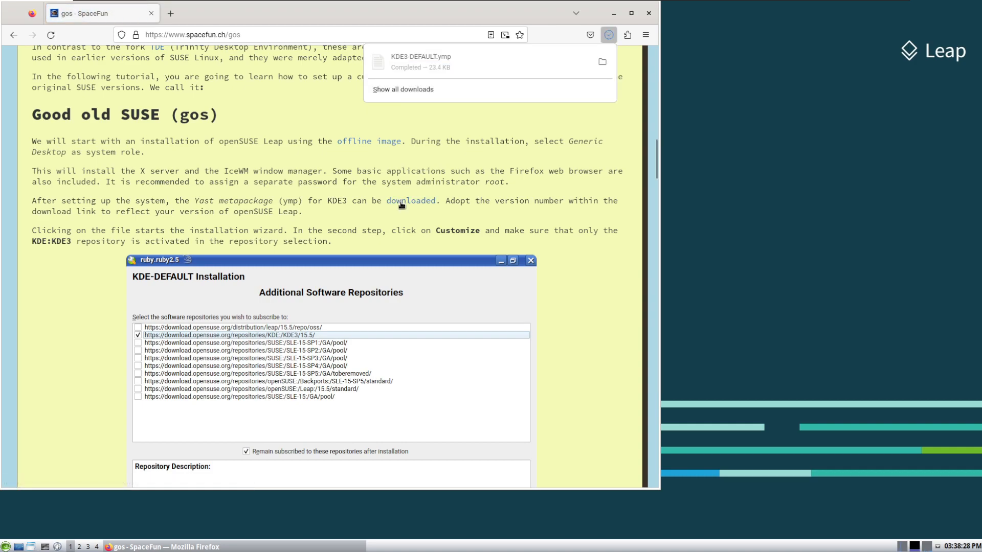
left_click(443, 60)
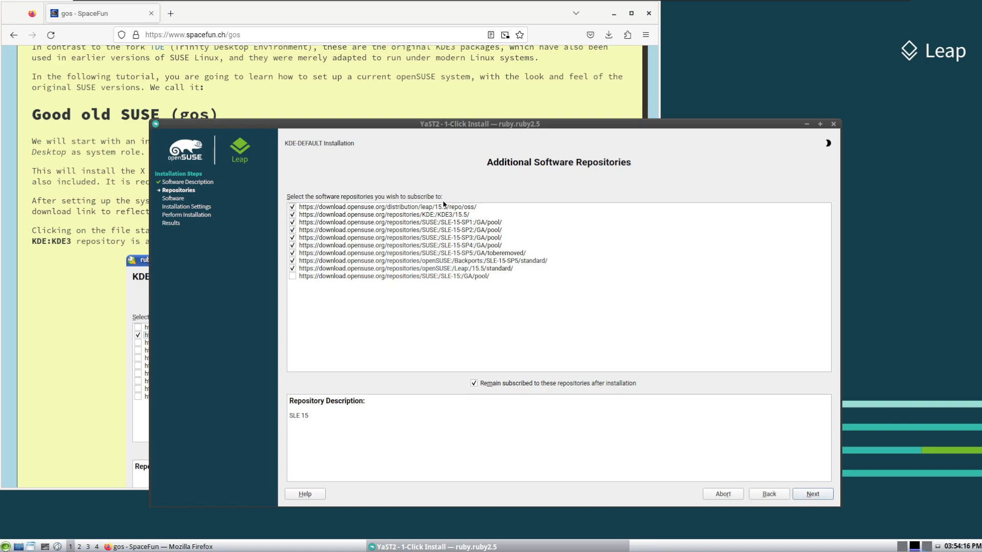
Keep the preselected repositories and software, confirm the proposed changes, install the KDE3 packages and finish the wizard.
left_click(814, 492)
left_click(814, 492)
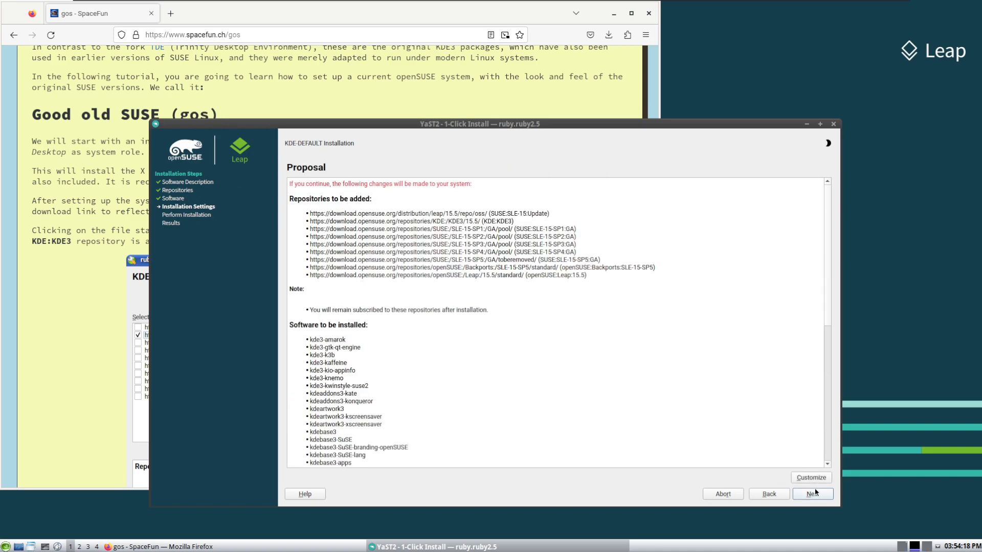
left_click(814, 493)
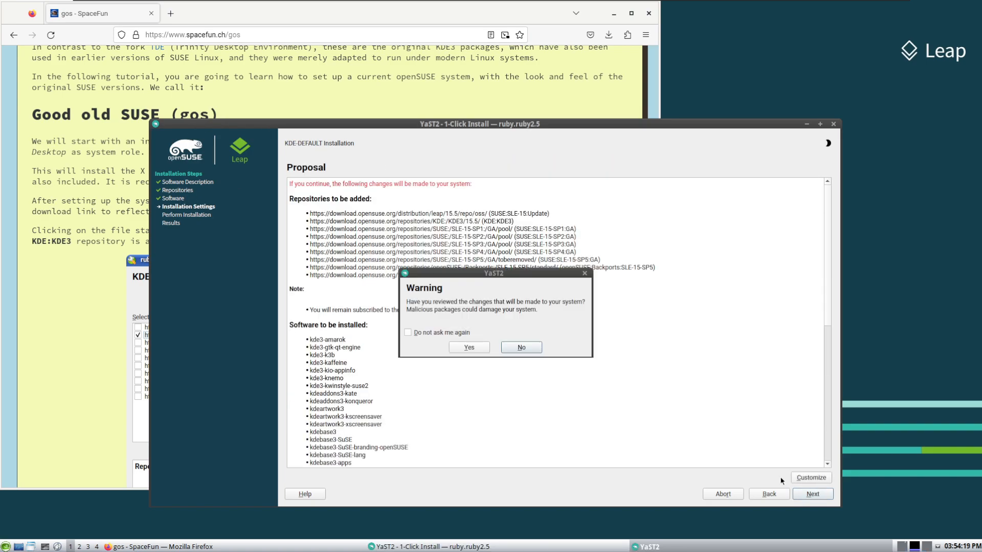
left_click(475, 348)
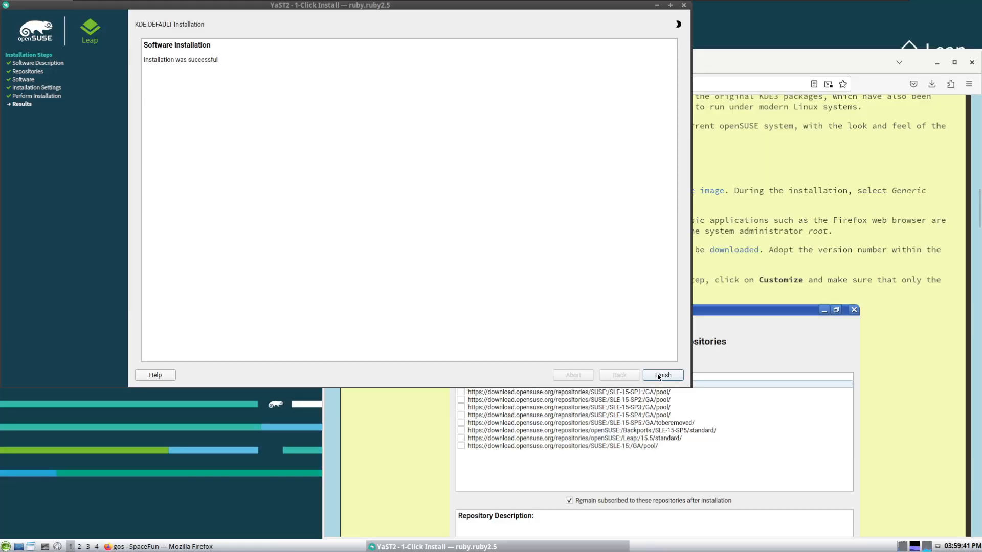
left_click(651, 375)
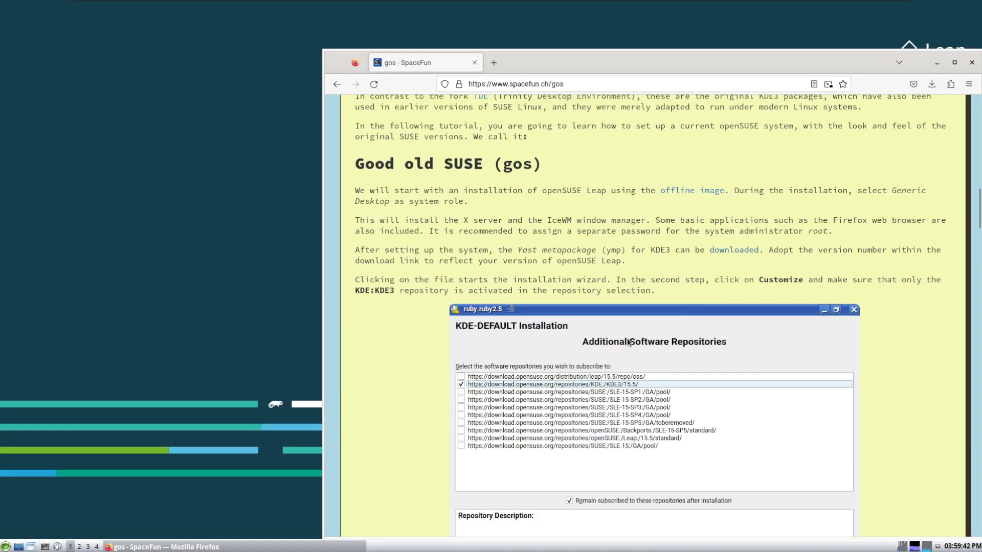
Close the Firefox window and log out of the IceWM session.
left_click_drag(575, 62, 490, 43)
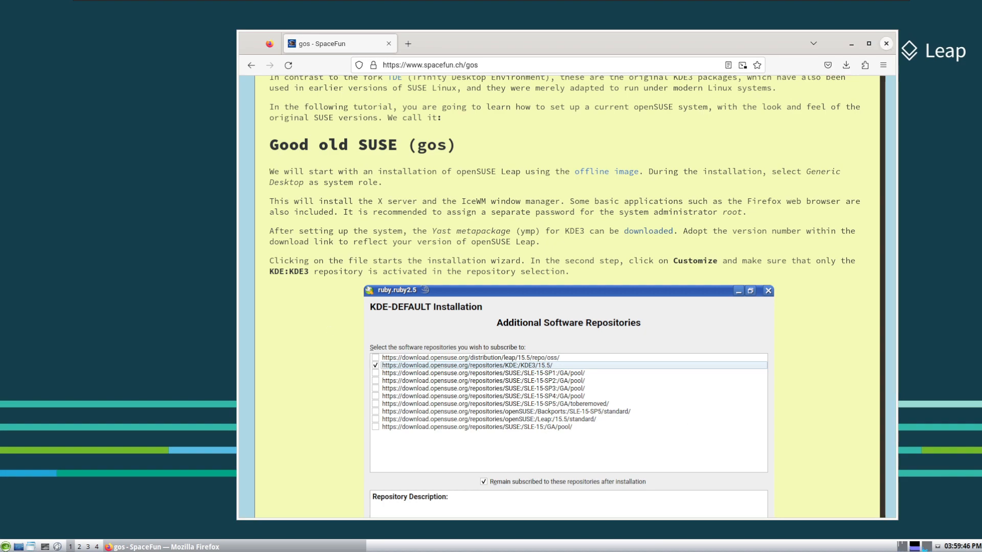
left_click(887, 45)
left_click(4, 545)
left_click(32, 533)
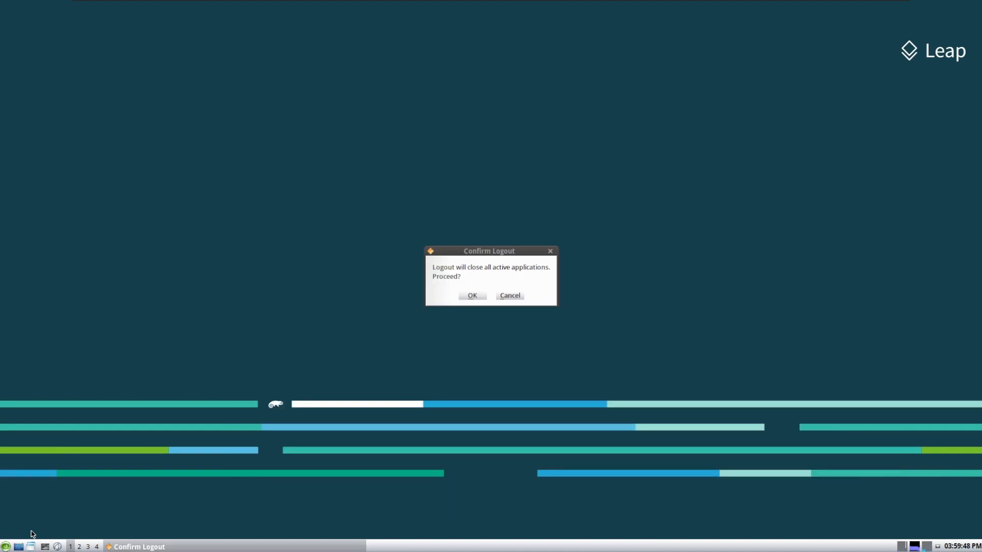
left_click(482, 293)
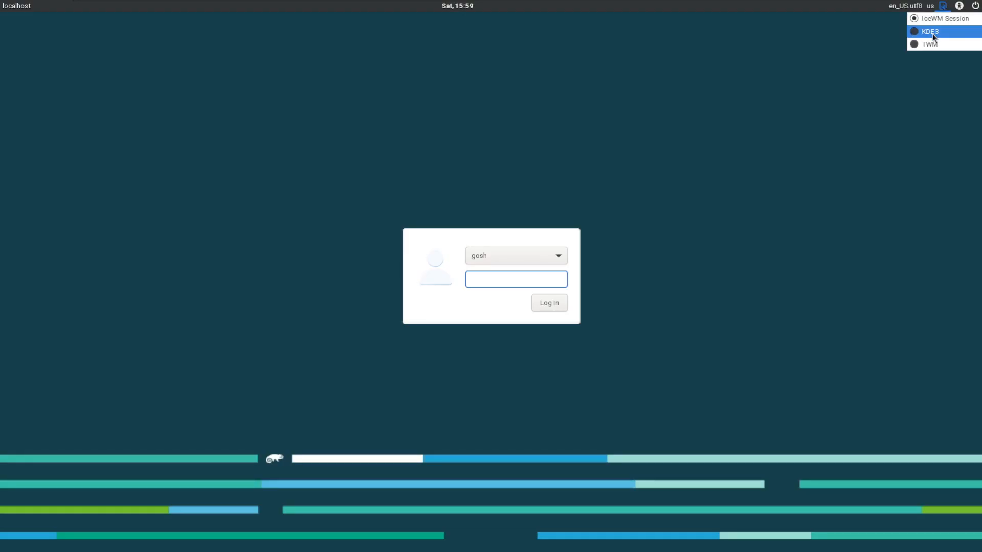
Choose KDE3 as the session type on the login screen and log in with the account password.
left_click(935, 32)
left_click(941, 8)
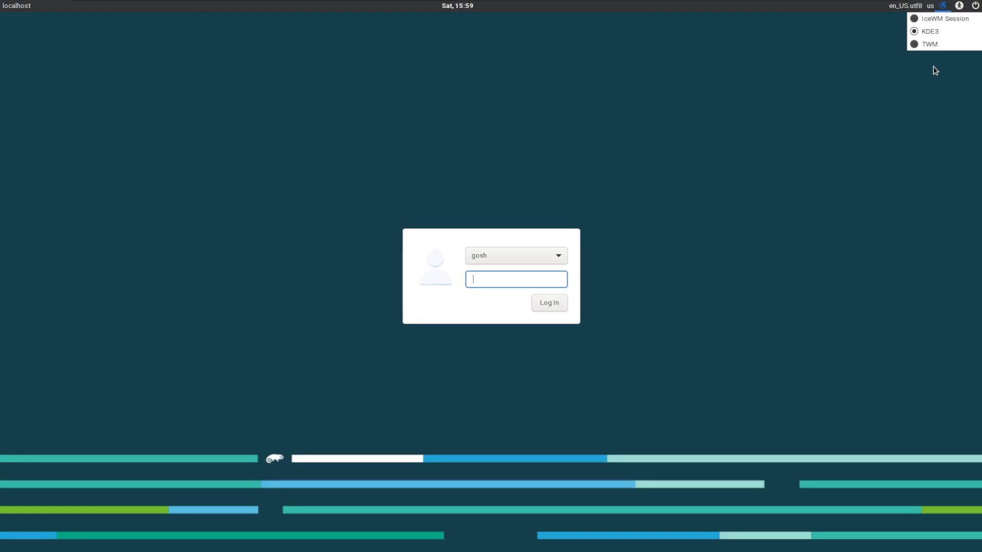
key("Return")
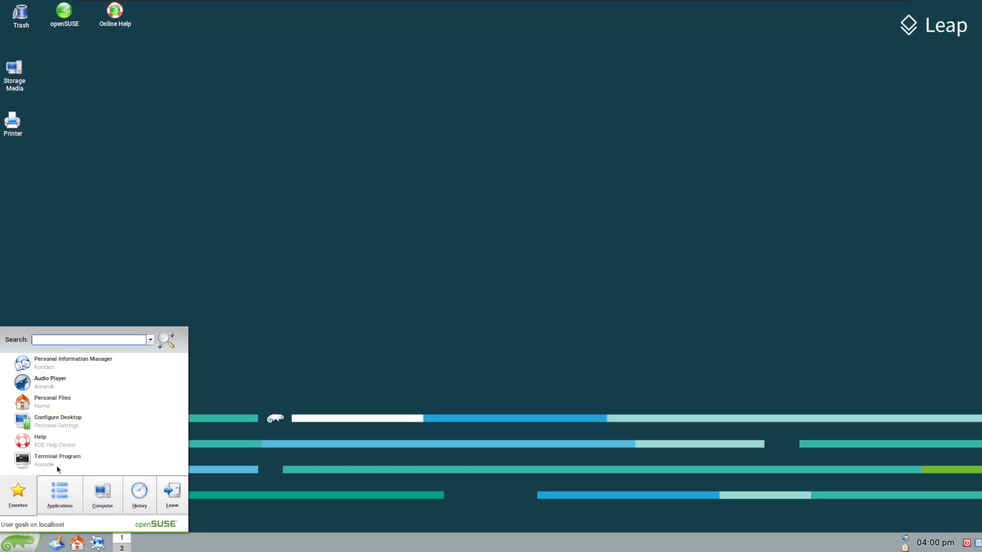
Launch the Amarok audio player, go through its first-run wizard, dismiss the About Amarok dialog and close the player.
left_click(51, 381)
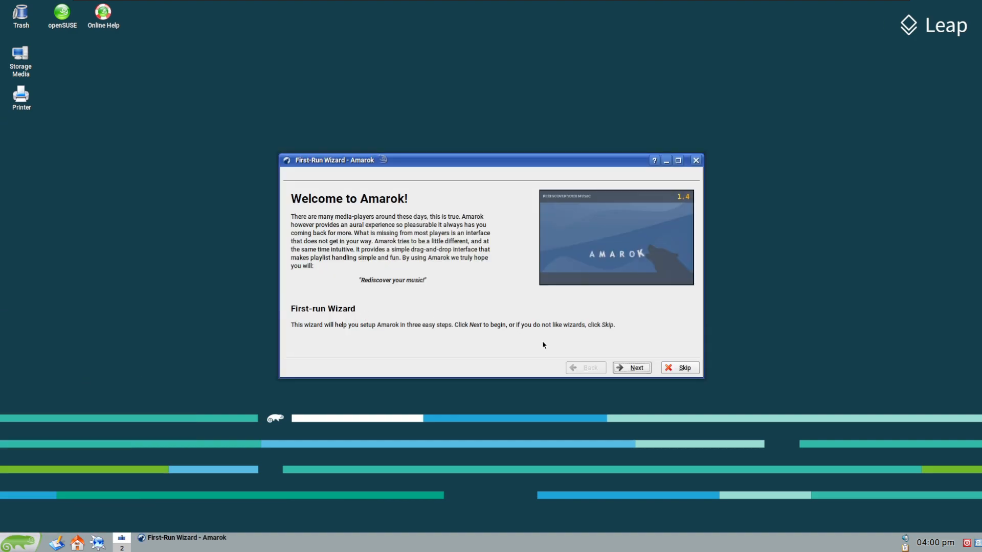
left_click(632, 368)
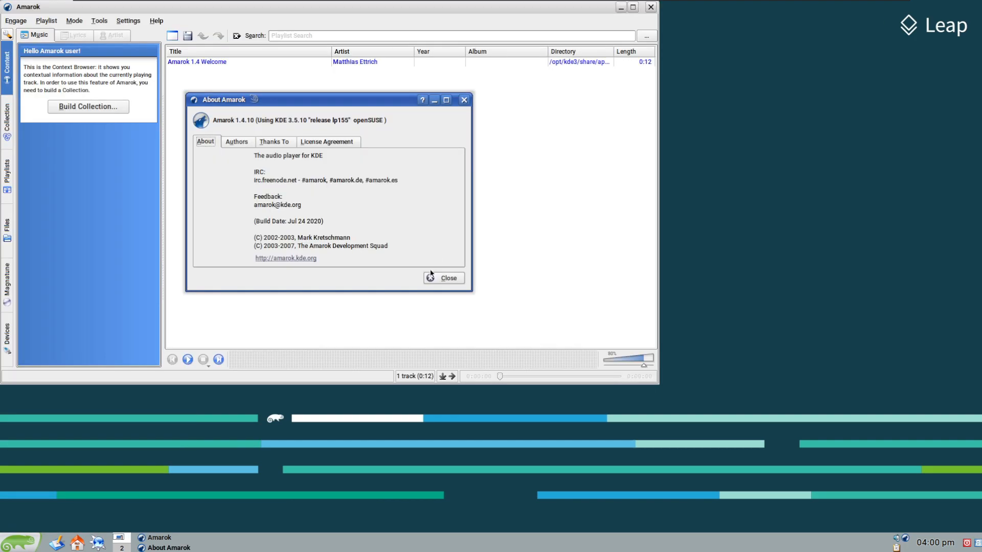
left_click(445, 278)
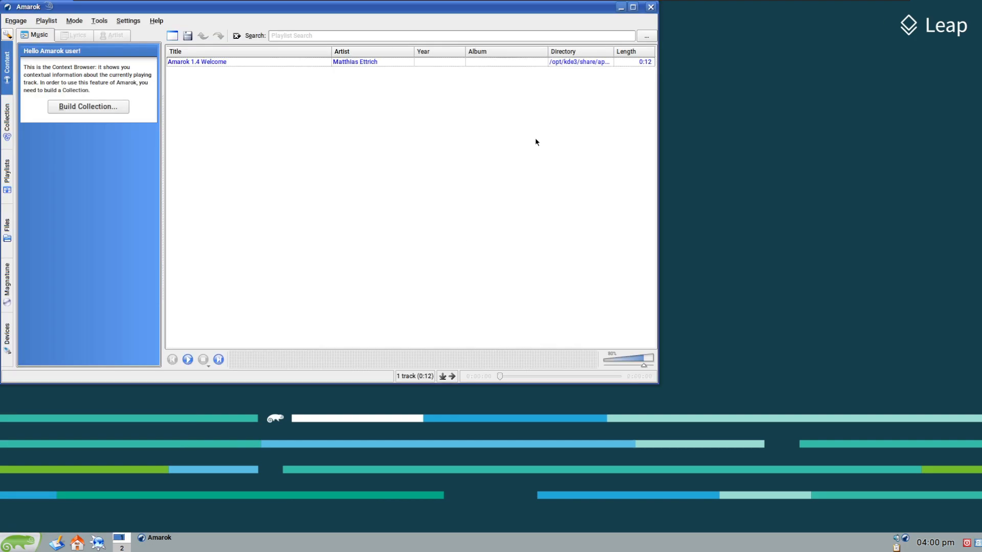
left_click(651, 6)
left_click(331, 222)
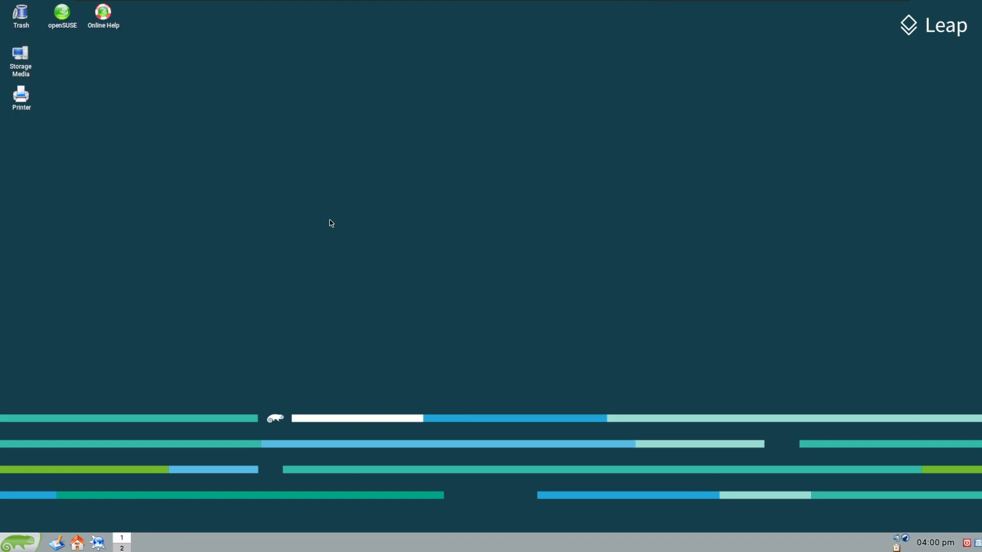
Select the openSUSE and Online Help desktop icons together and move them below the Printer icon.
left_click_drag(140, 43, 58, 17)
left_click_drag(61, 15, 31, 125)
left_click(52, 127)
Open Storage Media in Konqueror, view the About Konqueror and About KDE information, and close the window.
left_click(20, 53)
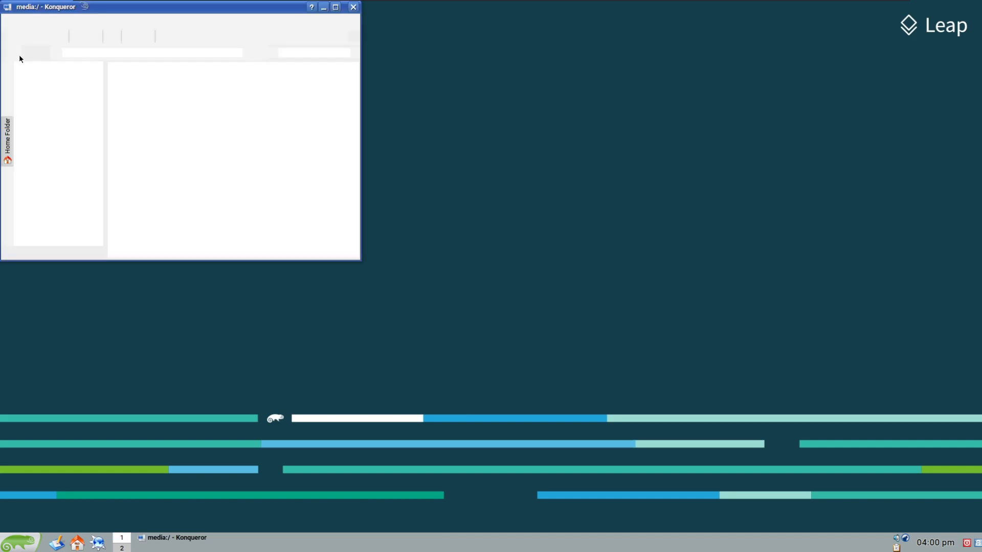
left_click(240, 20)
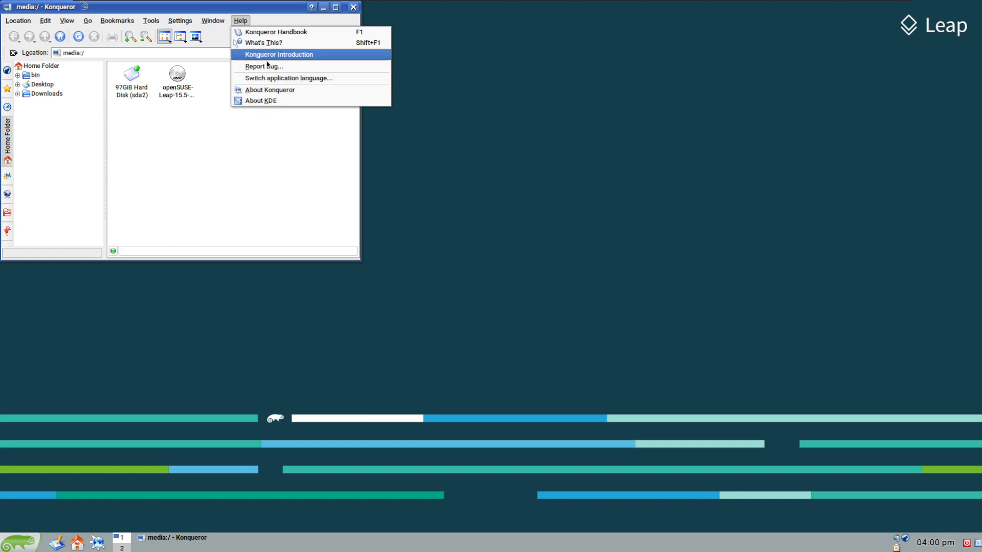
left_click(278, 90)
left_click(274, 202)
left_click(240, 20)
left_click(267, 100)
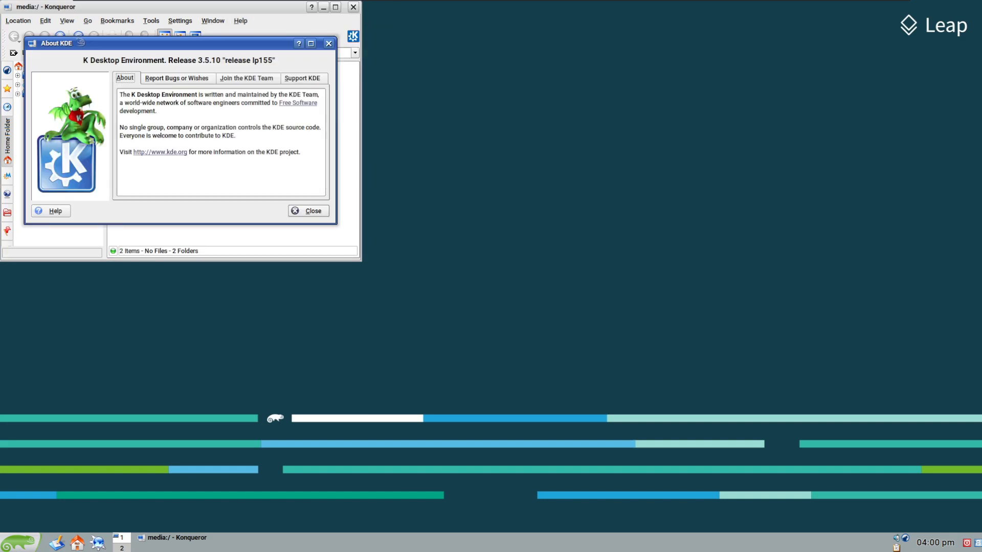
left_click(308, 211)
left_click(353, 6)
Close the Konqueror window, launch the Firefox web browser and go to the Wallpaper section of the SpaceFun gos tutorial.
right_click(187, 429)
left_click(86, 353)
left_click(30, 544)
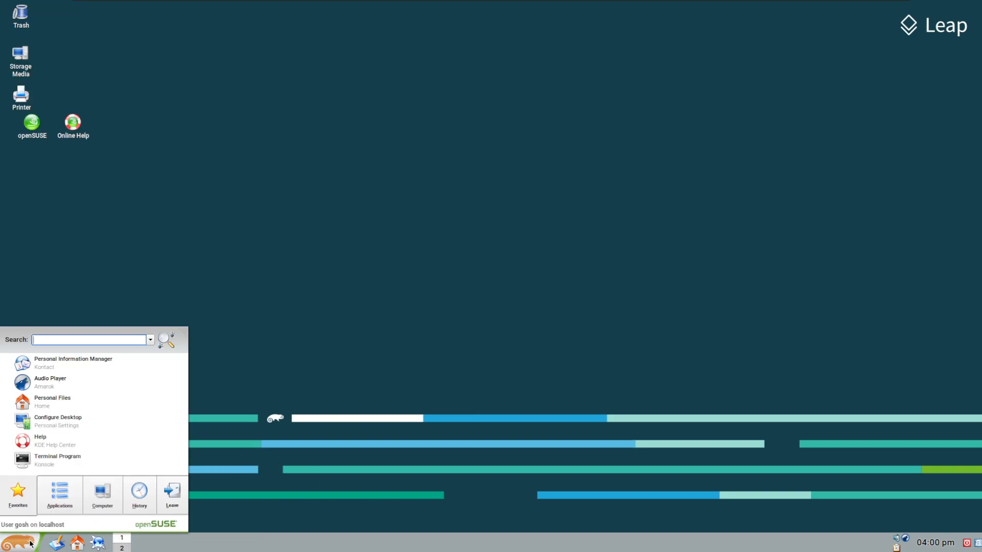
left_click(60, 494)
left_click(85, 421)
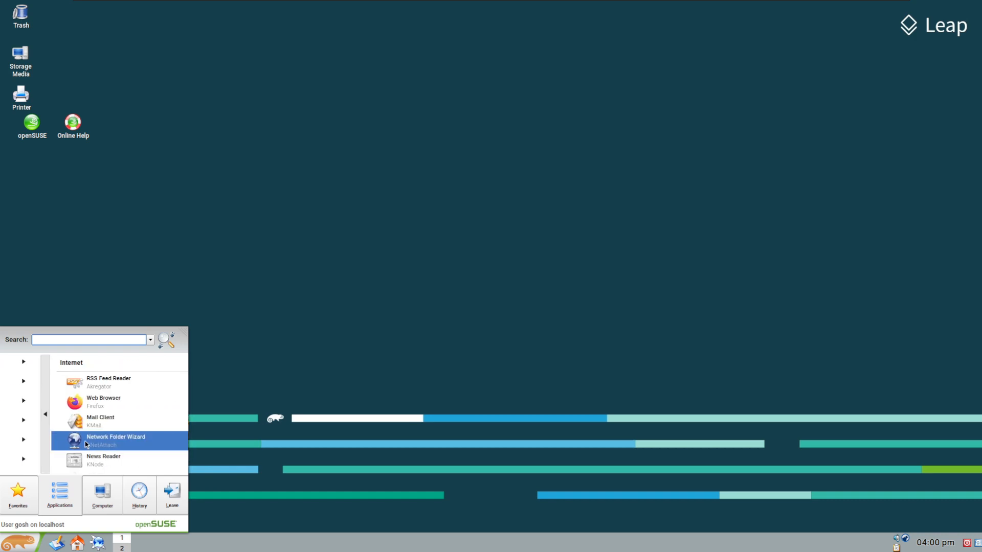
left_click(91, 404)
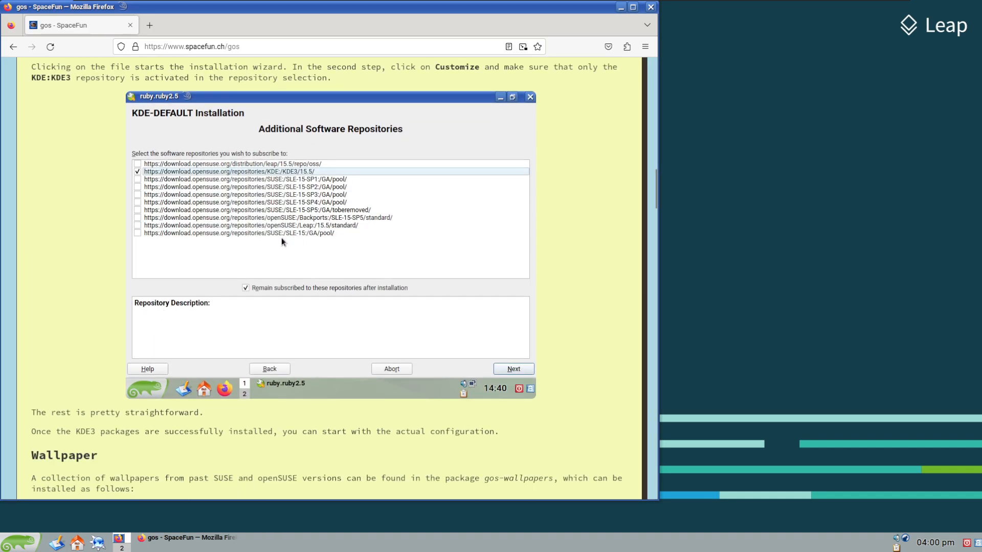
scroll(280, 238, "down", 5)
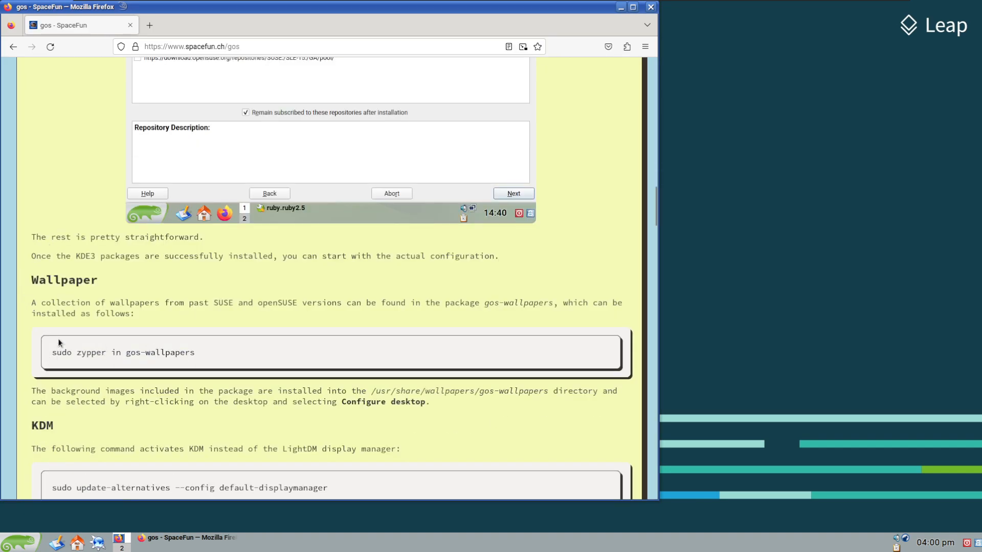
Run "sudo zypper in gos-wallpapers" in a new Konsole terminal, enter the root password and accept the installation.
left_click(15, 547)
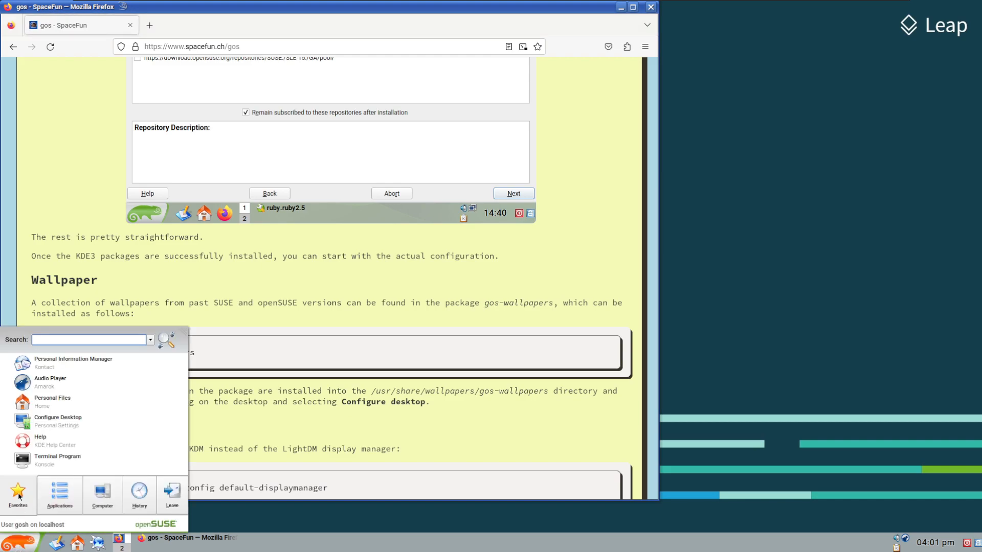
left_click(44, 463)
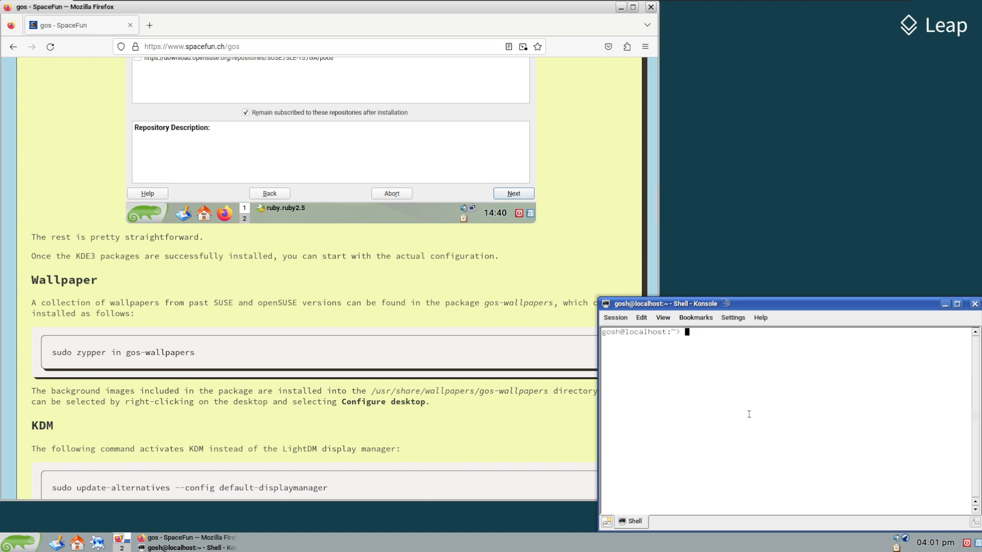
type("sudo zypper in gos-wallpapers")
key("Return")
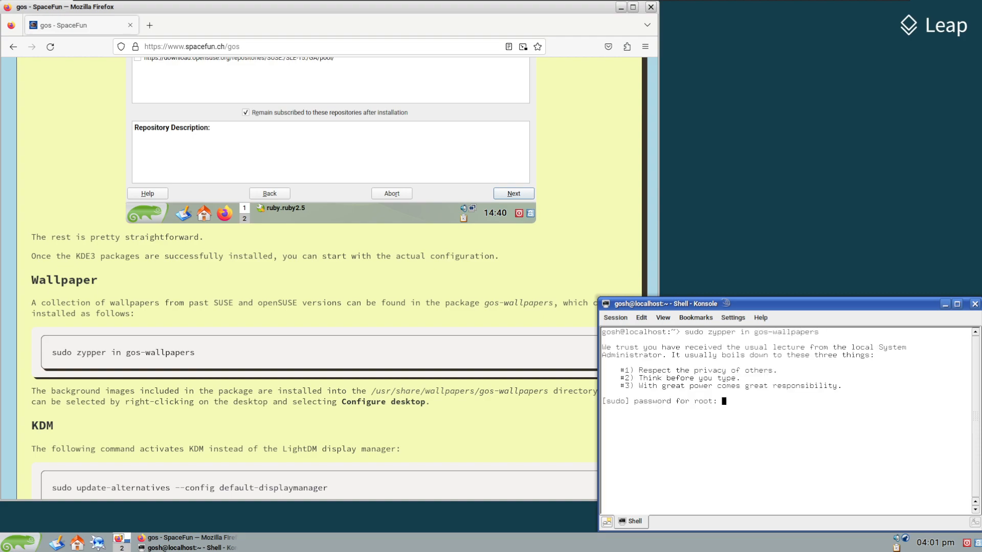
key("Return")
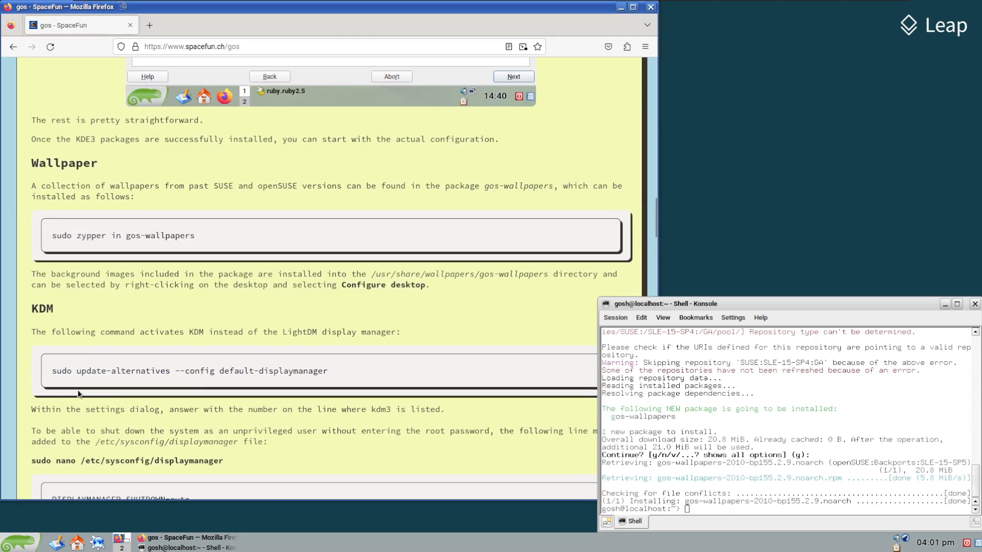
Run the tutorial's "sudo update-alternatives --config default-displaymanager" command in the terminal and choose selection 2 for kdm3.
left_click(75, 389)
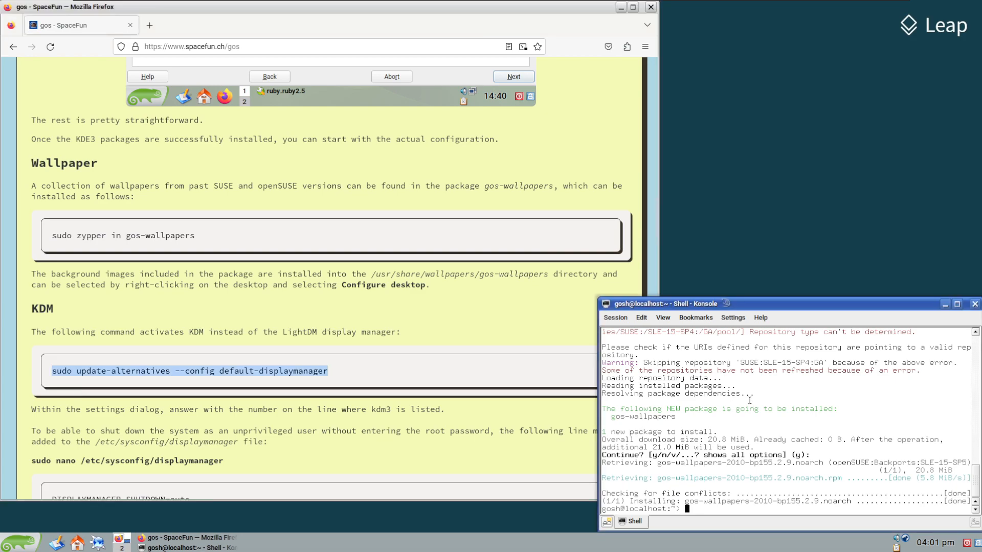
right_click(750, 399)
left_click(781, 427)
key("Return")
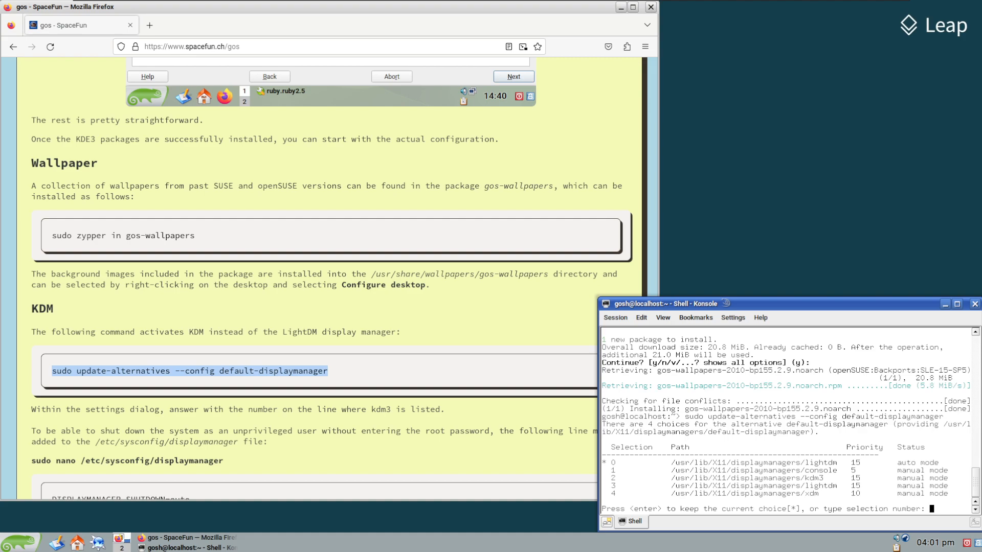
type("2")
key("Return")
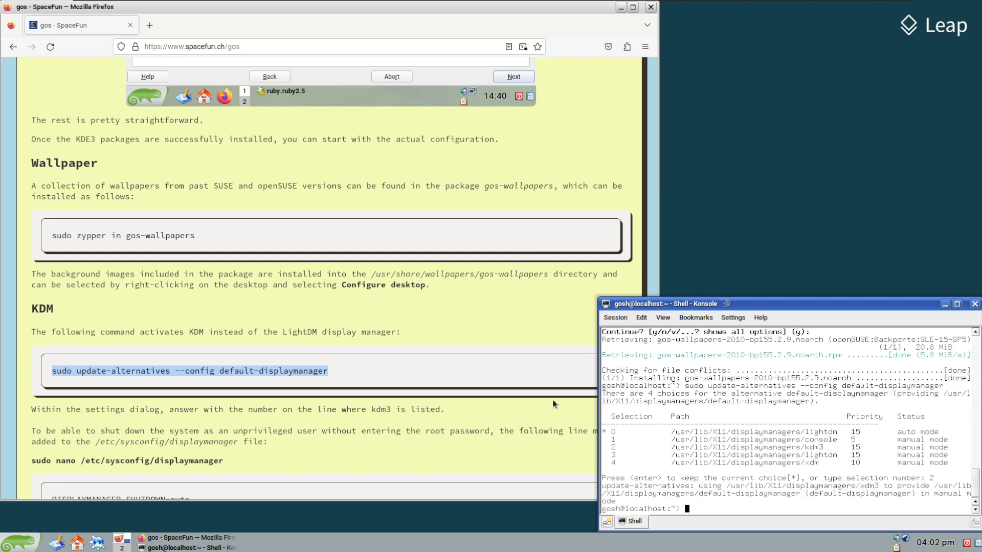
Copy the "sudo zypper in kdmtheme" command from the tutorial's KDM section and run it in the terminal.
left_click(390, 388)
scroll(373, 385, "down", 3)
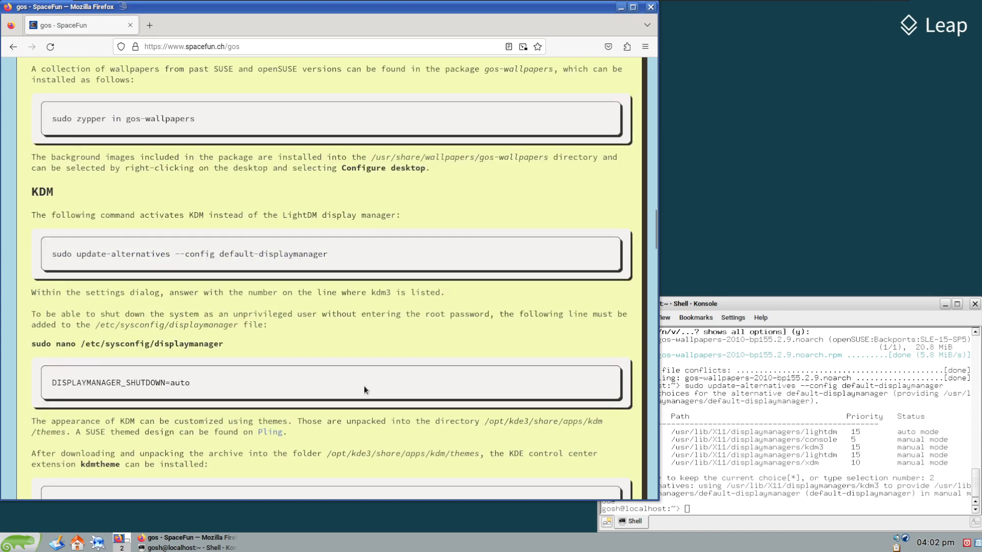
scroll(364, 385, "down", 2)
triple_click(109, 445)
right_click(775, 394)
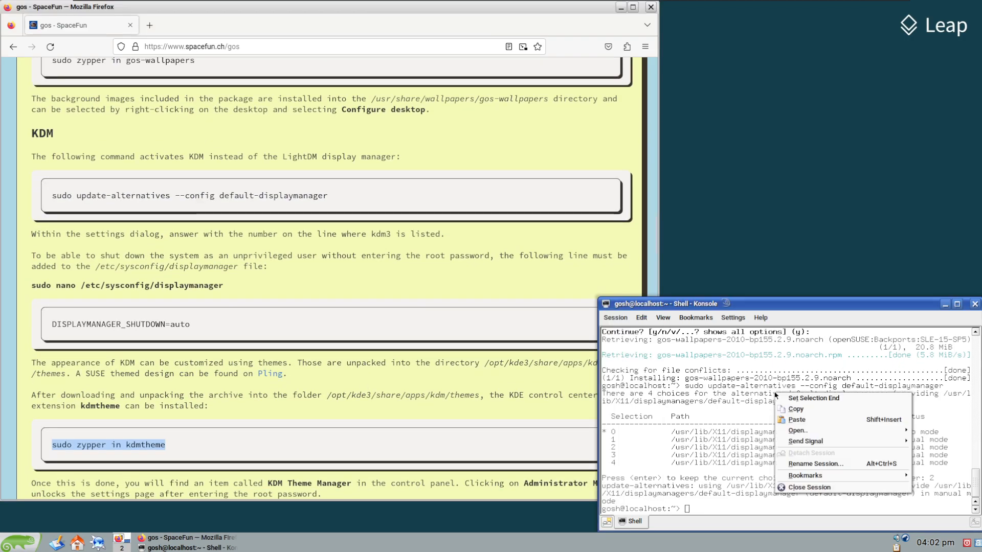
left_click(796, 419)
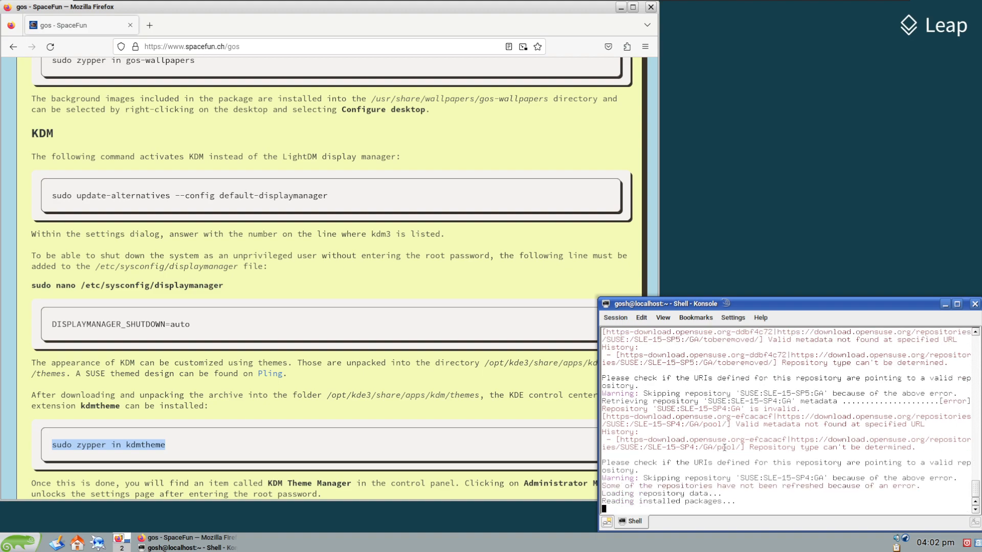
Review the tutorial's KDM notes on selecting kdm3 and shutting down the system as an unprivileged user.
left_click(236, 305)
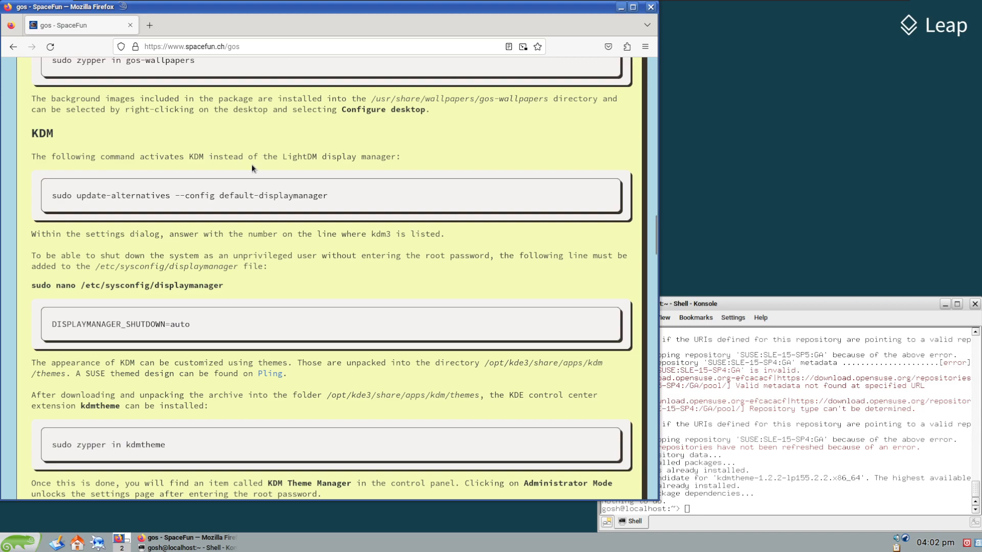
left_click_drag(32, 233, 446, 236)
left_click(446, 235)
left_click_drag(317, 233, 426, 236)
left_click(426, 235)
left_click_drag(33, 255, 324, 253)
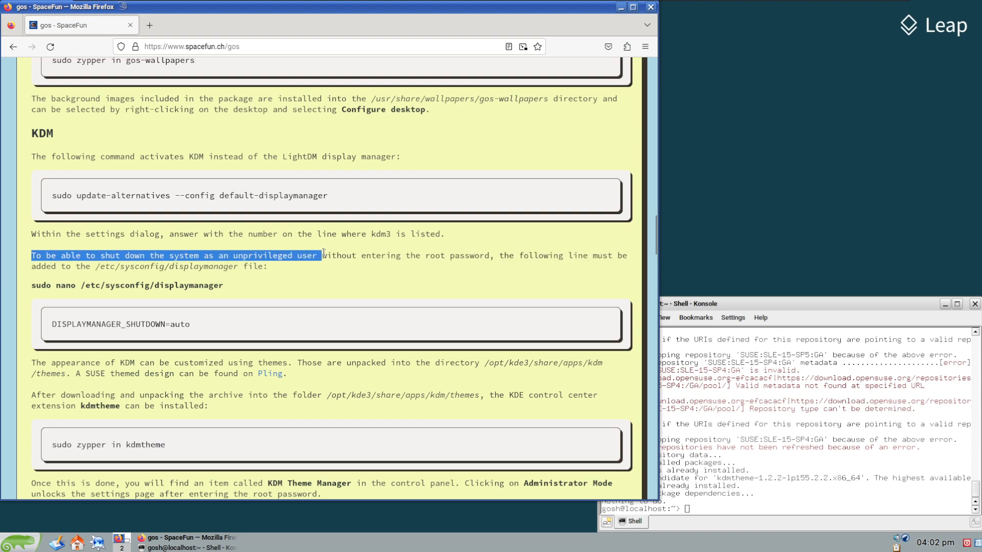
left_click(364, 291)
Copy the "sudo nano /etc/sysconfig/displaymanager" command from the tutorial and run it in the terminal to open the file.
left_click_drag(49, 269, 31, 284)
key("ctrl+c")
left_click(250, 269)
right_click(31, 286)
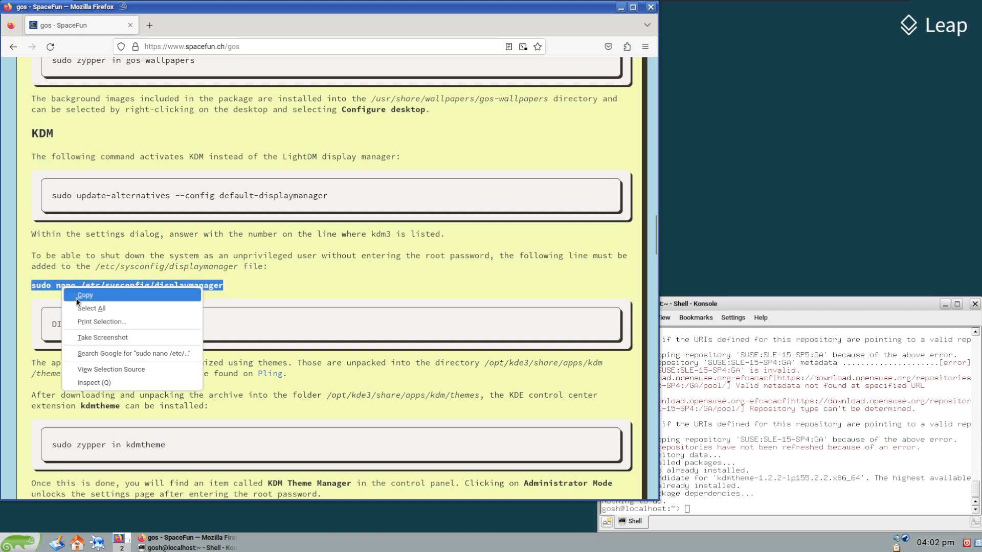
left_click(44, 298)
right_click(857, 425)
left_click(865, 422)
key("Return")
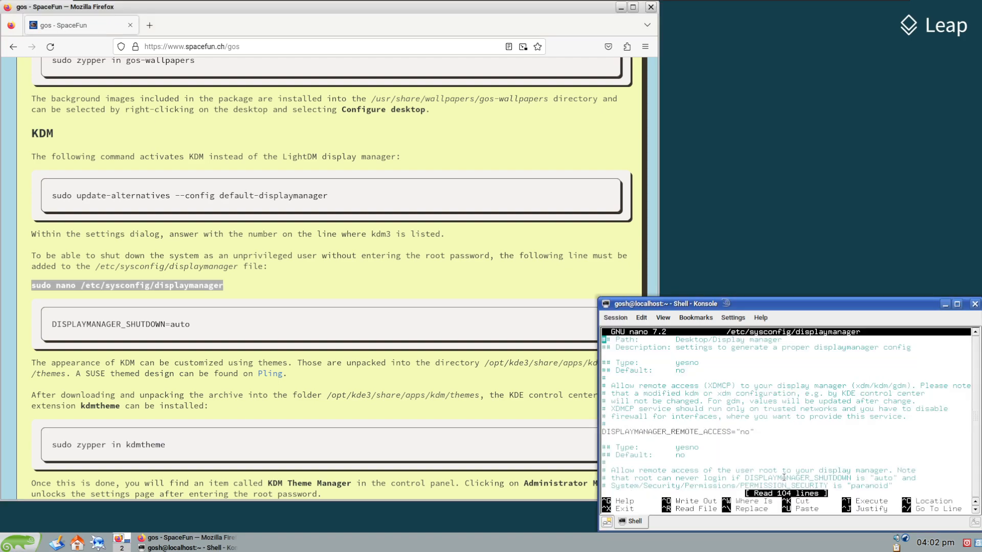
Look through the displaymanager file for the DISPLAYMANAGER_SHUTDOWN=auto line, and close the terminal window.
key("Down")
key("Down")
key("Down")
key("Down")
key("Down")
key("Down")
key("Down")
key("Down")
key("Down")
key("Down")
key("Down")
key("Down")
key("Down")
key("Down")
key("Down")
key("Down")
key("Down")
key("Down")
key("Down")
key("Down")
key("Down")
key("Down")
key("Down")
key("Down")
key("Down")
key("Down")
key("Down")
key("Down")
key("Down")
key("Down")
key("Down")
key("Down")
key("Down")
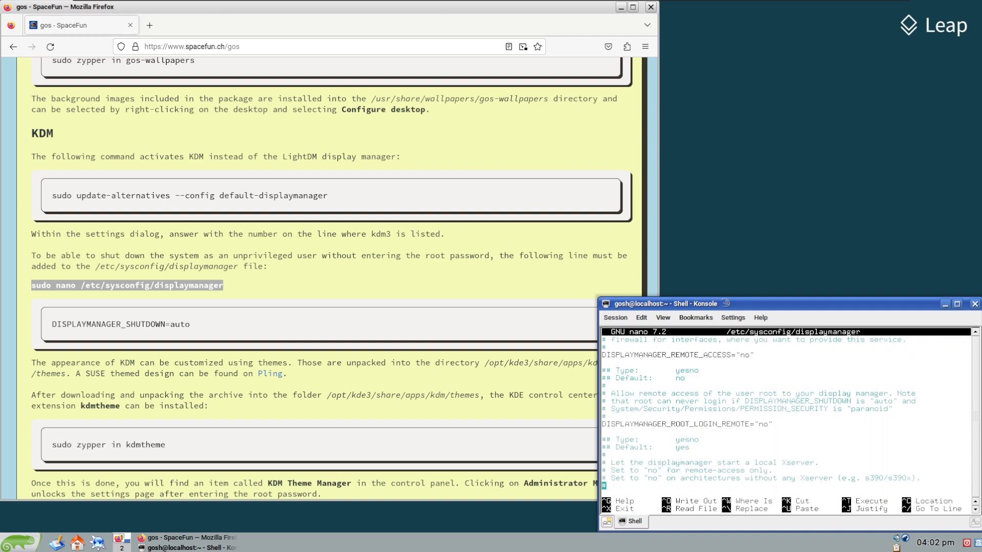
key("Down")
key("Down")
key("Down")
key("Down")
key("Down")
key("Down")
key("Down")
key("Down")
key("Down")
key("Down")
key("Down")
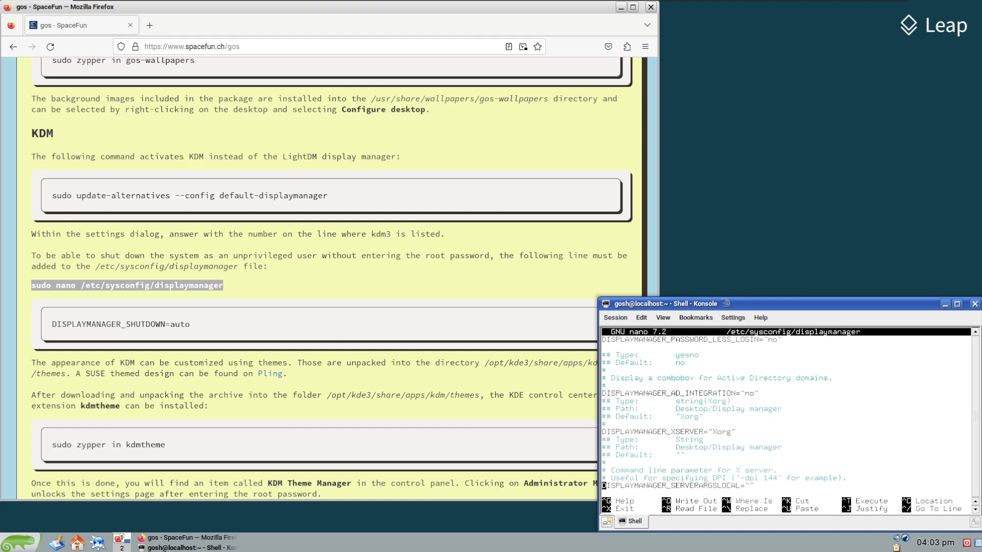
key("Down")
key("Down")
key("Down")
key("Down")
key("Down")
key("Down")
key("Down")
key("Down")
key("Down")
key("Down")
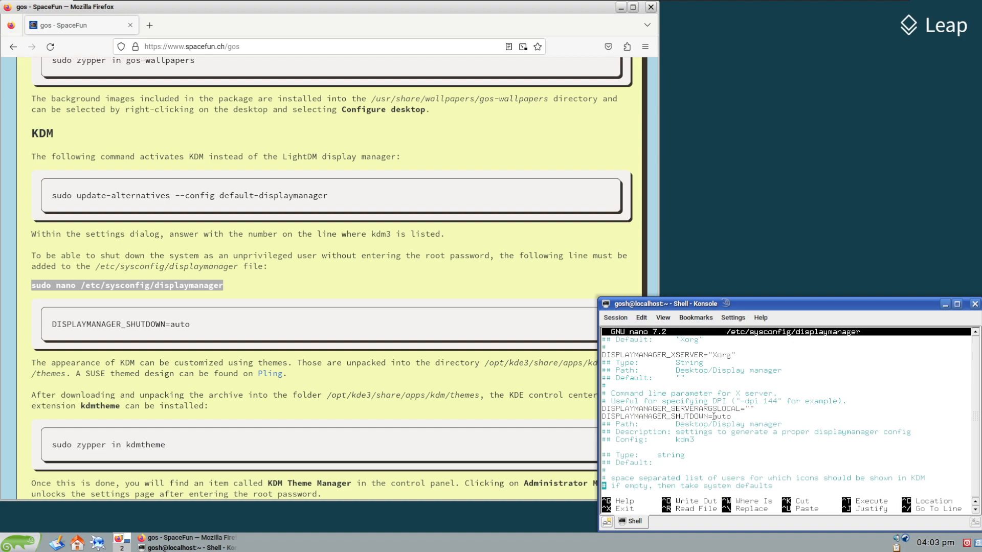
left_click(432, 384)
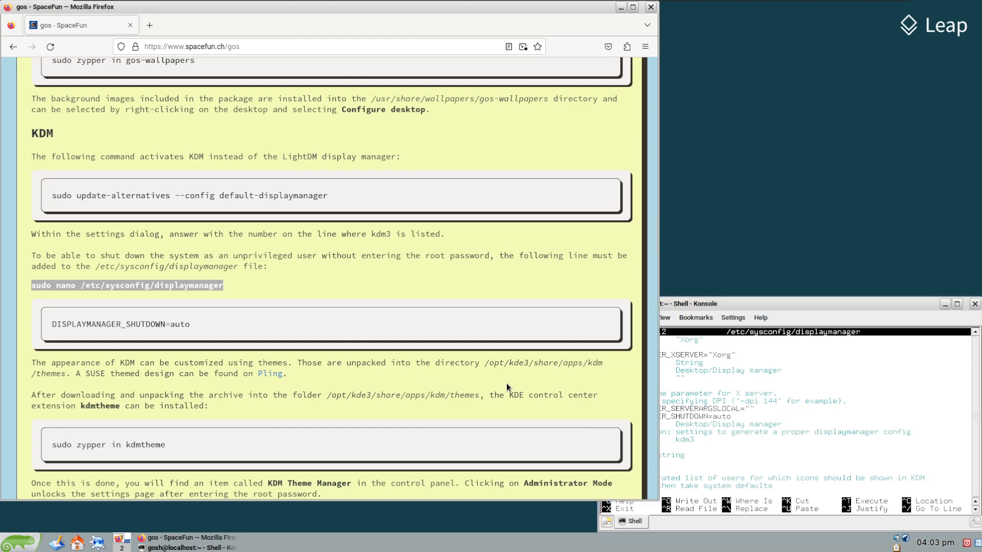
left_click(974, 303)
Read the tutorial's instructions on installing kdmtheme and enabling themes in the KDM Theme Manager.
scroll(438, 307, "down", 5)
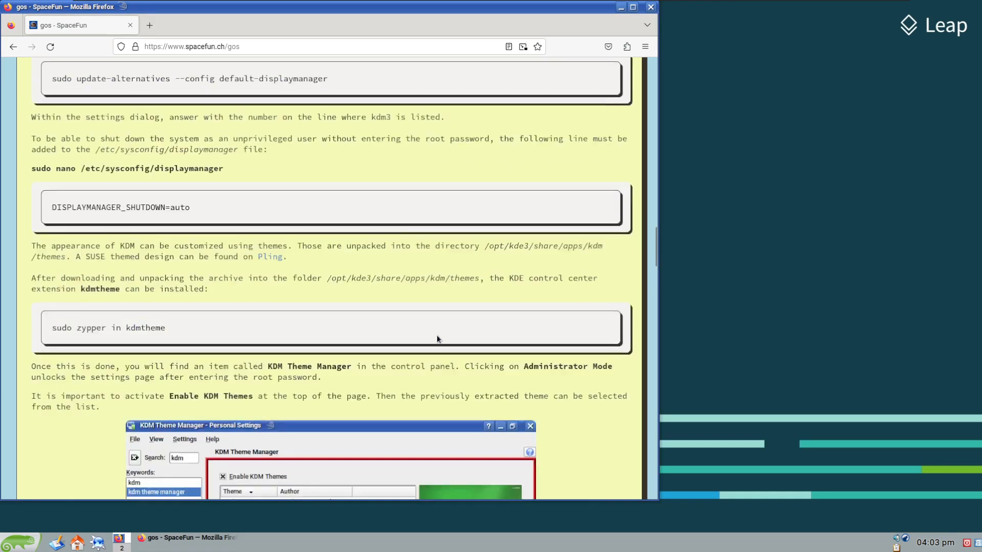
scroll(437, 339, "down", 3)
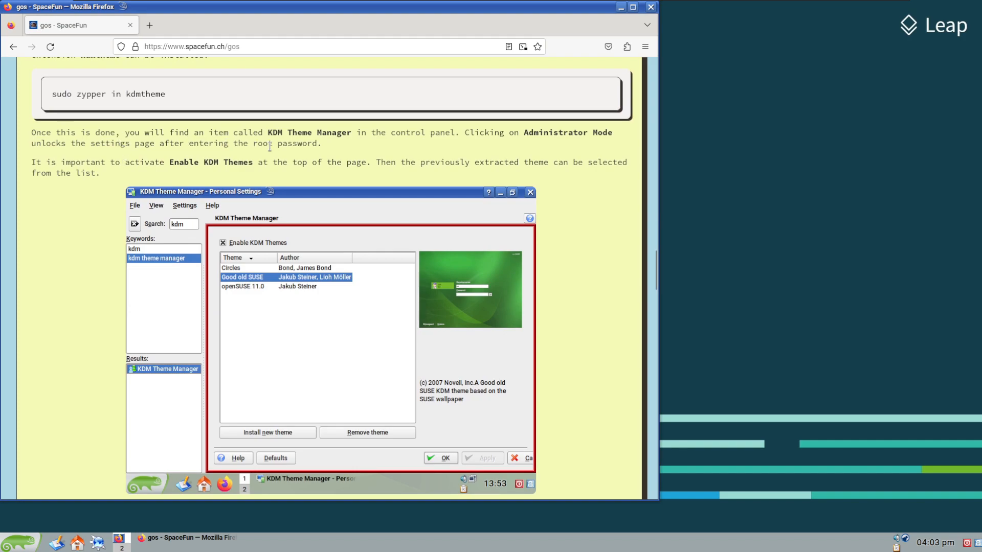
scroll(279, 148, "down", 1)
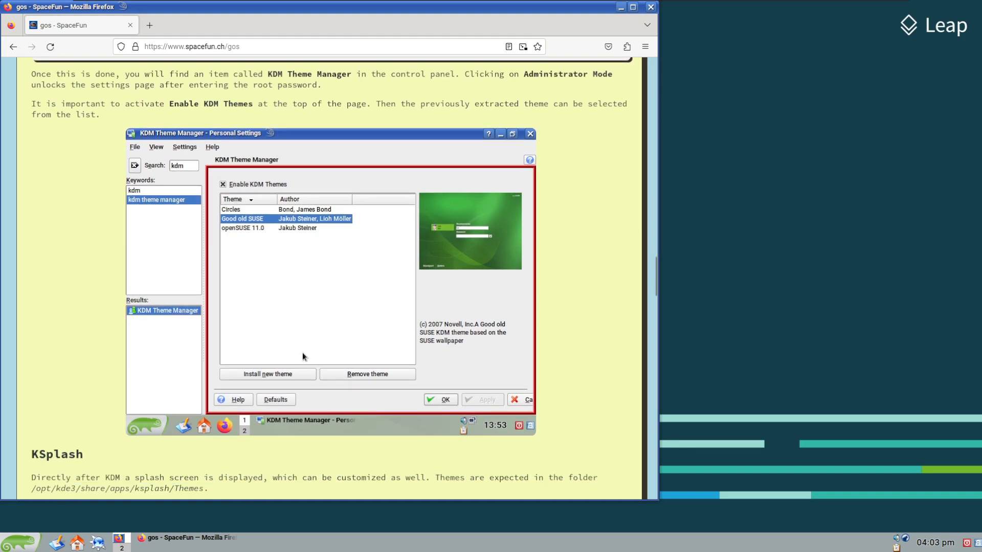
scroll(221, 254, "down", 2)
scroll(221, 255, "up", 3)
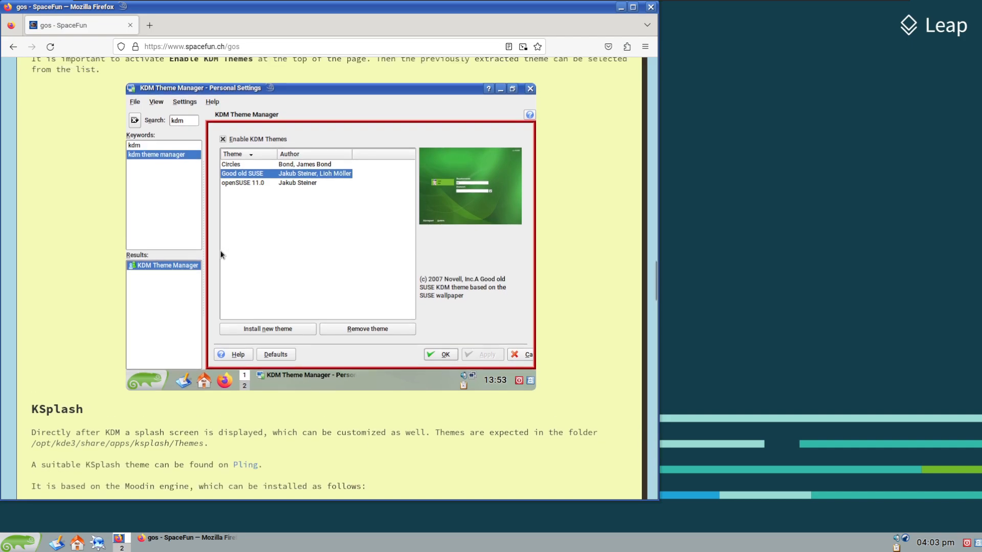
scroll(122, 171, "up", 1)
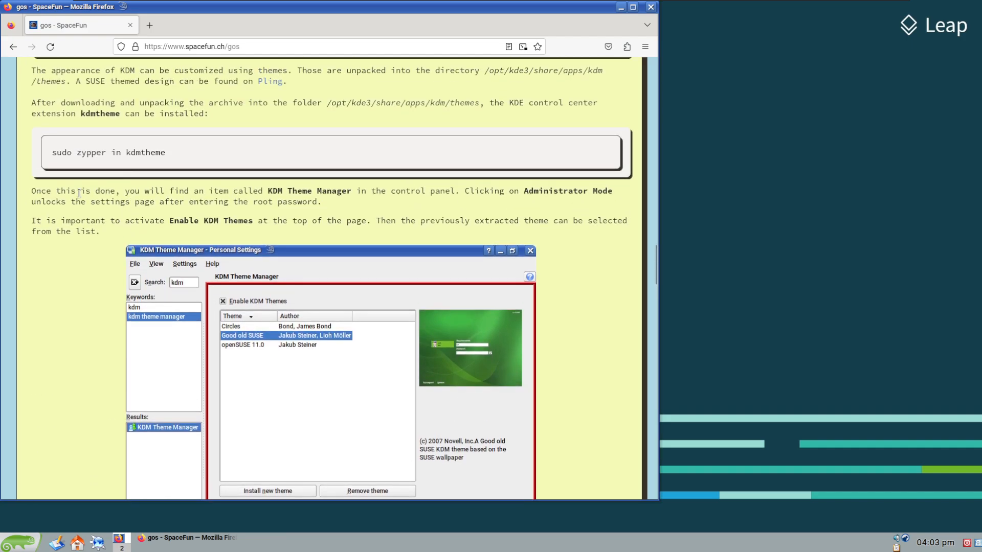
Open the Theme Manager under Appearance & Themes in the KDE Control Center and apply the SUSE_Default theme.
left_click(5, 549)
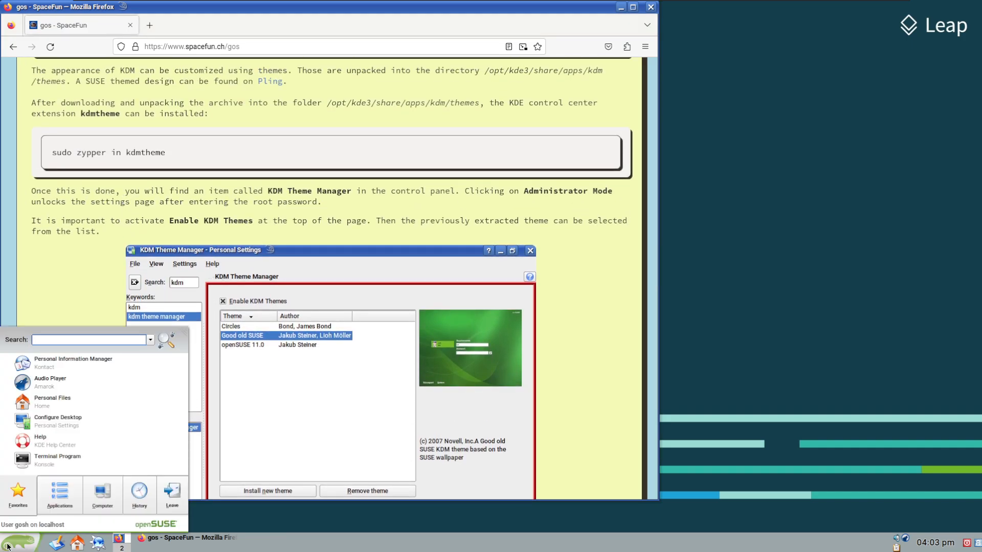
left_click(69, 421)
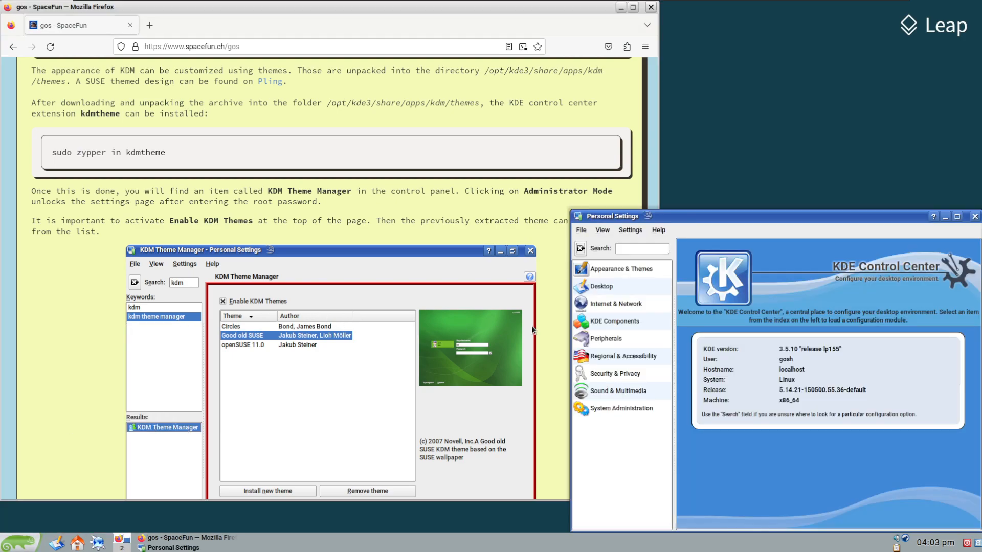
left_click(640, 272)
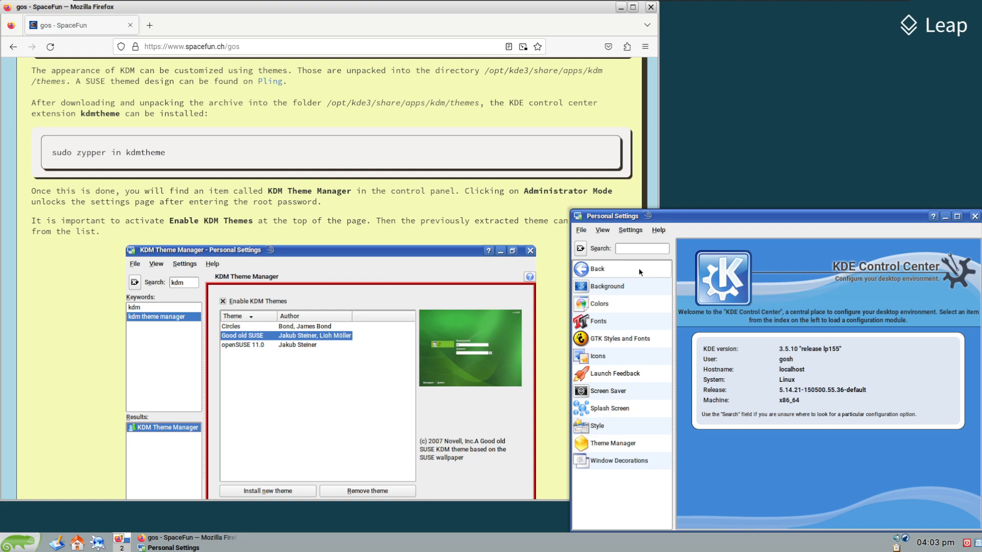
left_click(618, 444)
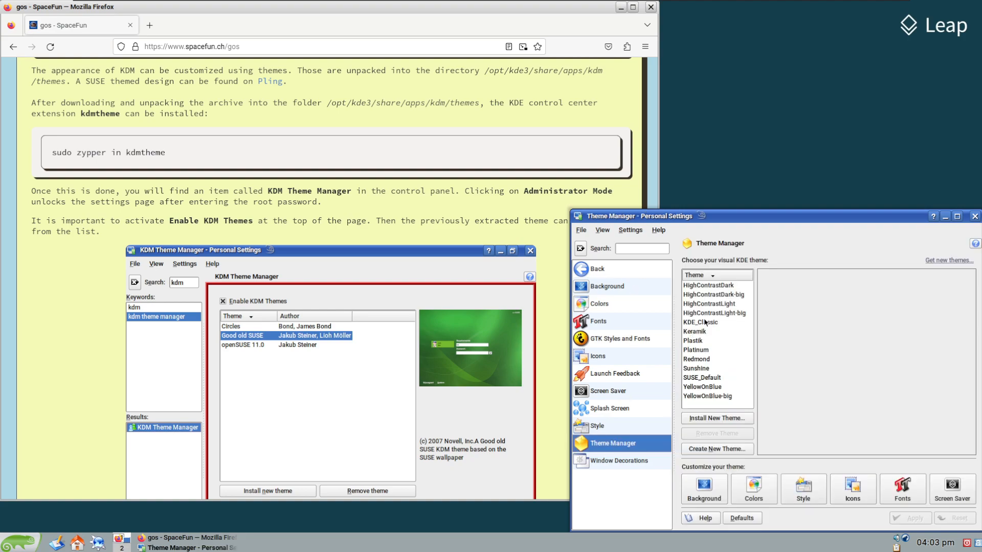
left_click(698, 379)
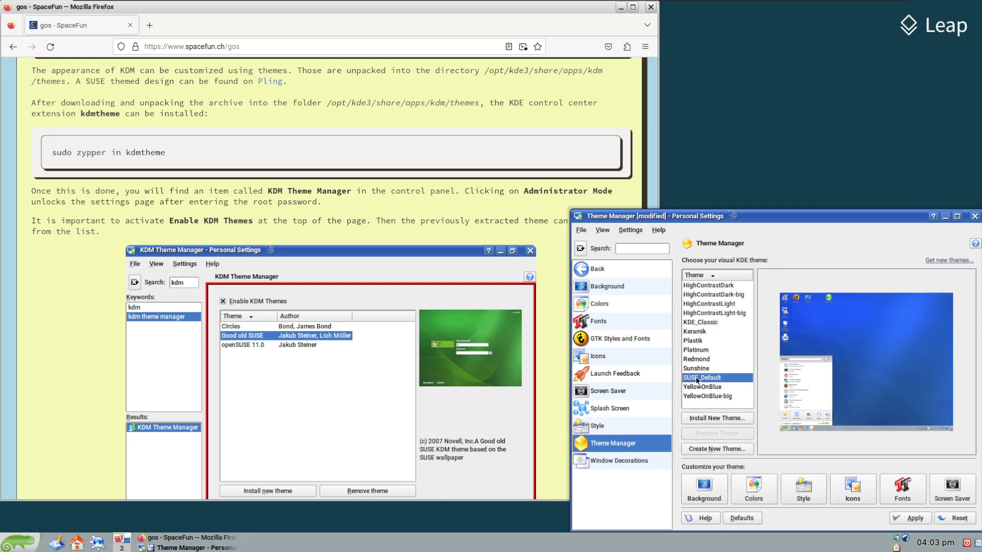
left_click(908, 519)
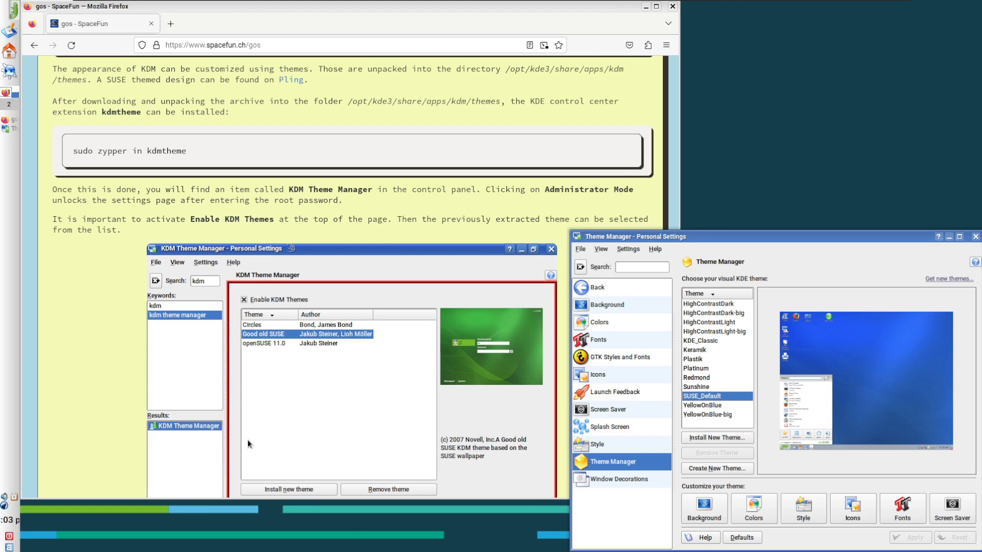
Open the KDE panel's configuration and change its arrangement to the bottom center edge of the screen.
right_click(18, 378)
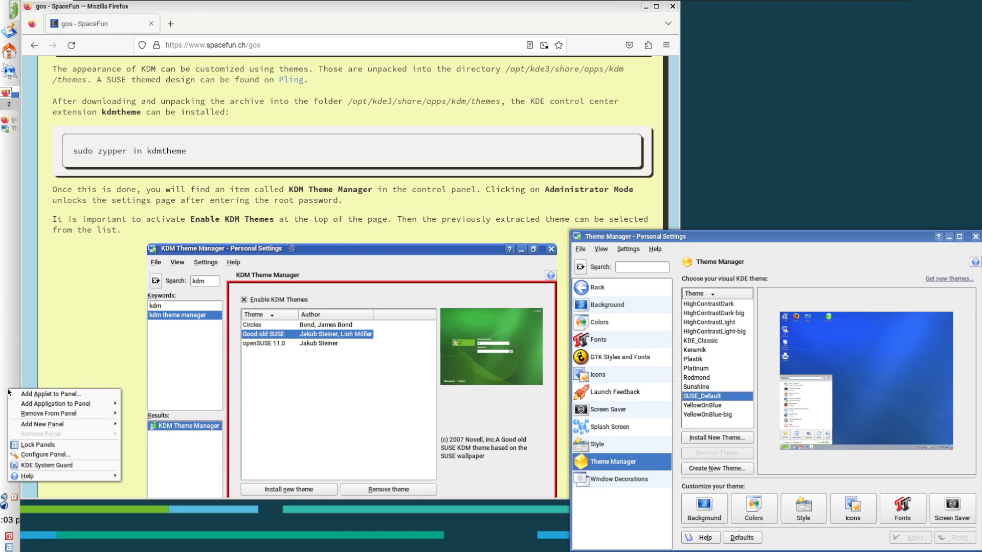
mouse_move(37, 424)
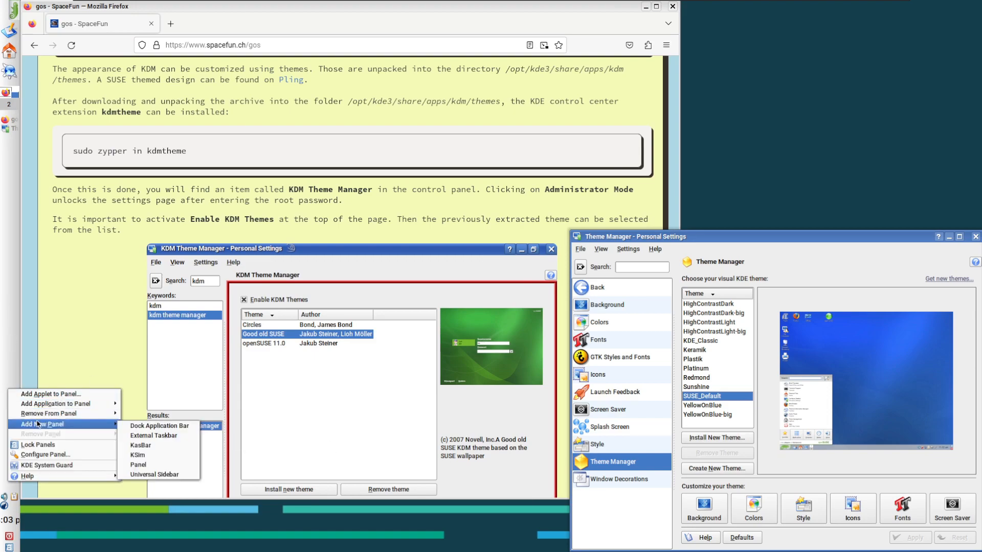
left_click(51, 453)
left_click(200, 251)
left_click(301, 392)
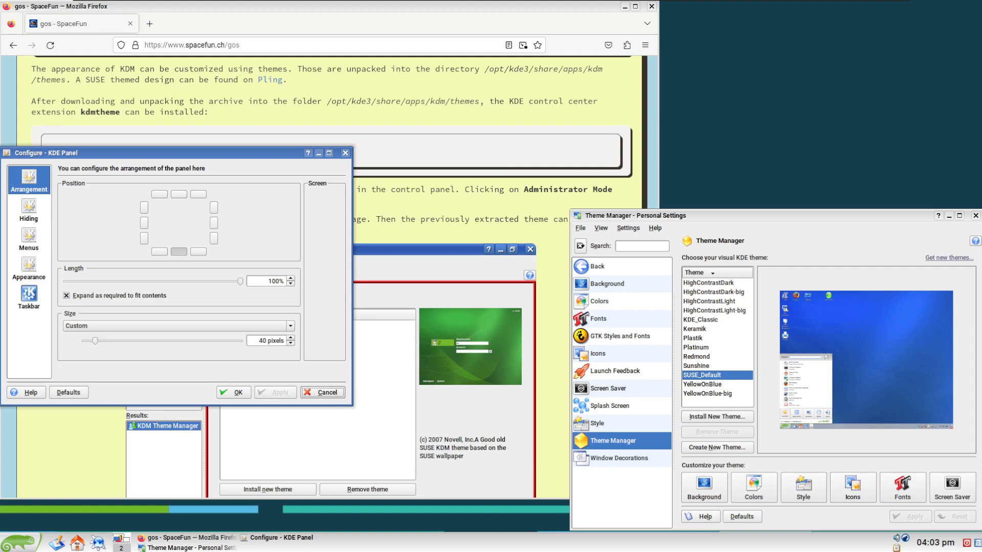
Check the start menu, review the Menus and Hiding settings of the KDE panel, and close the panel configuration.
left_click(10, 543)
left_click(10, 543)
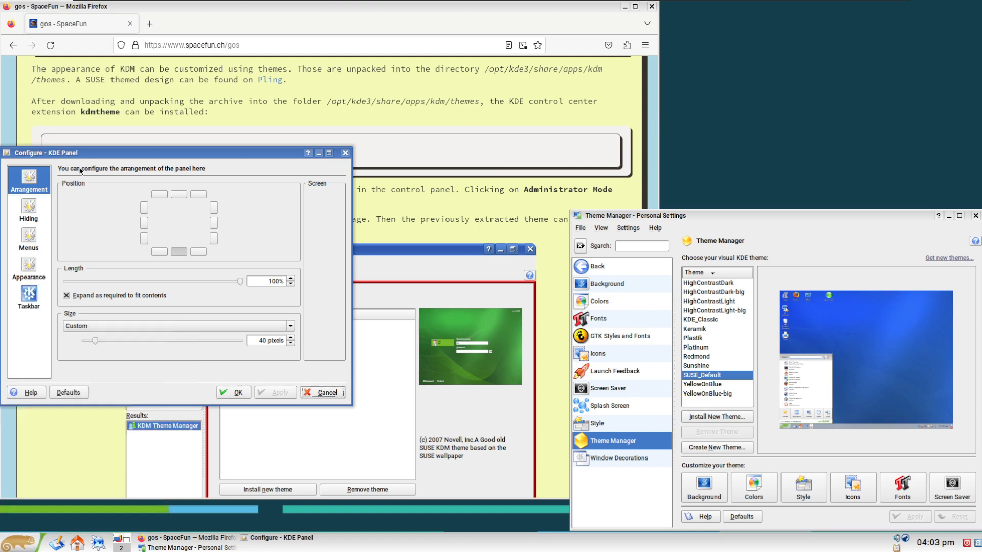
left_click(29, 240)
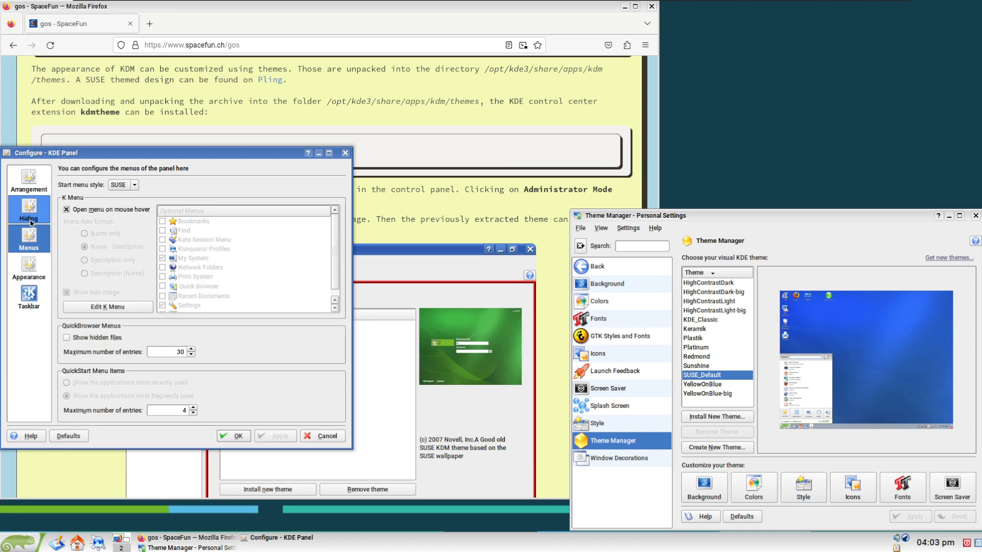
left_click(29, 211)
left_click(234, 436)
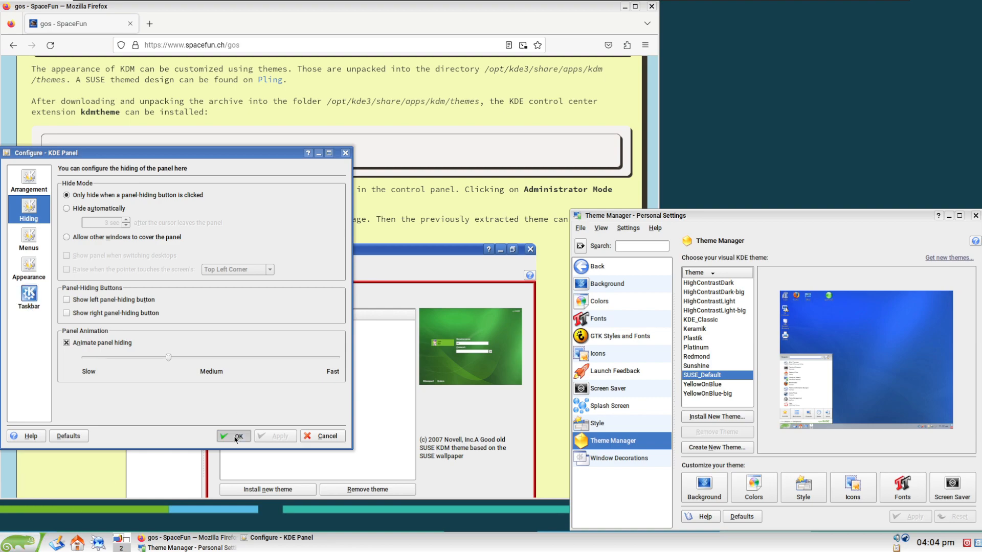
Read the tutorial's KSplash section and open the Splash Screen settings in the KDE Control Center.
scroll(101, 403, "down", 10)
scroll(101, 406, "down", 4)
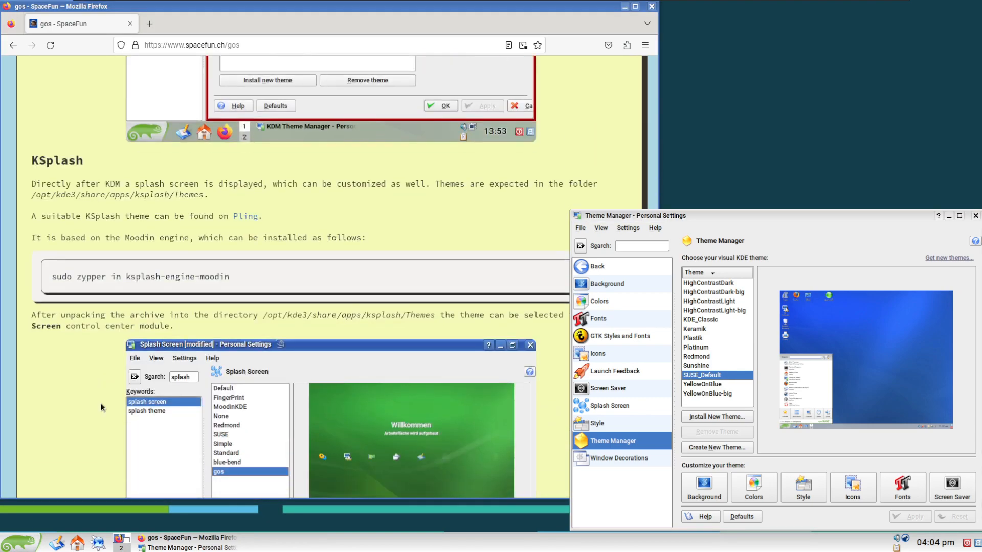
scroll(100, 403, "up", 3)
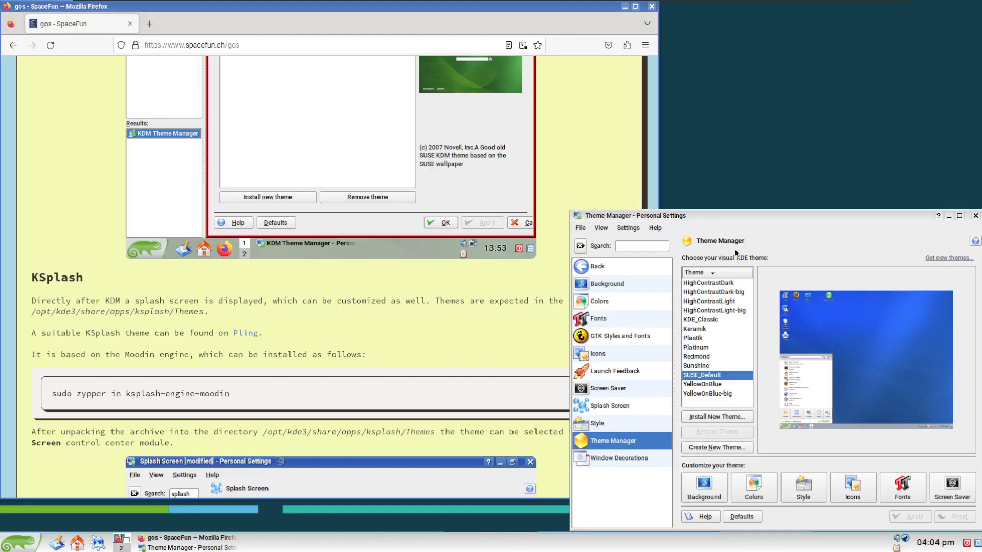
left_click(612, 408)
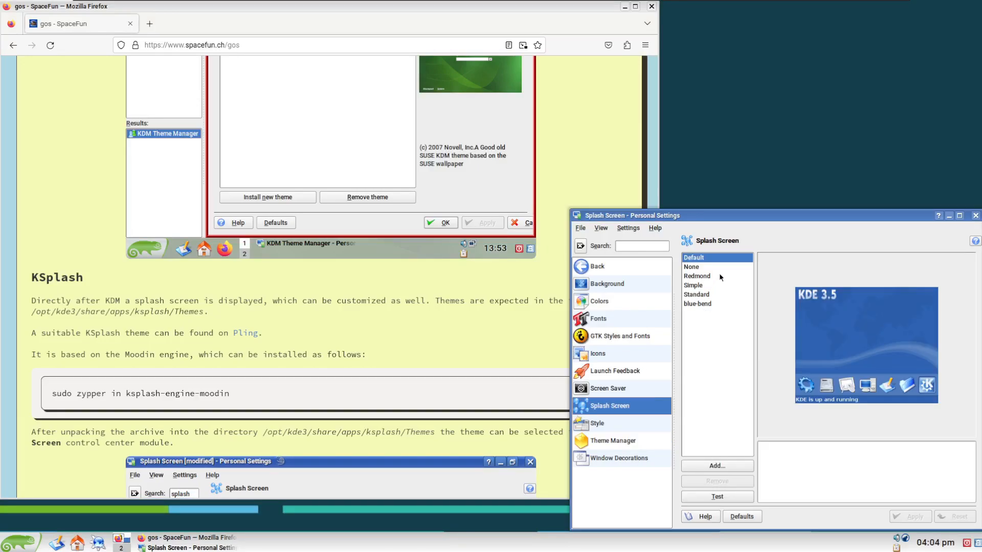
Preview the available splash screen themes, look at the Add Theme dialog, and leave for the Background settings with the changes discarded.
left_click_drag(713, 220, 536, 52)
left_click(539, 105)
left_click(532, 120)
left_click(530, 131)
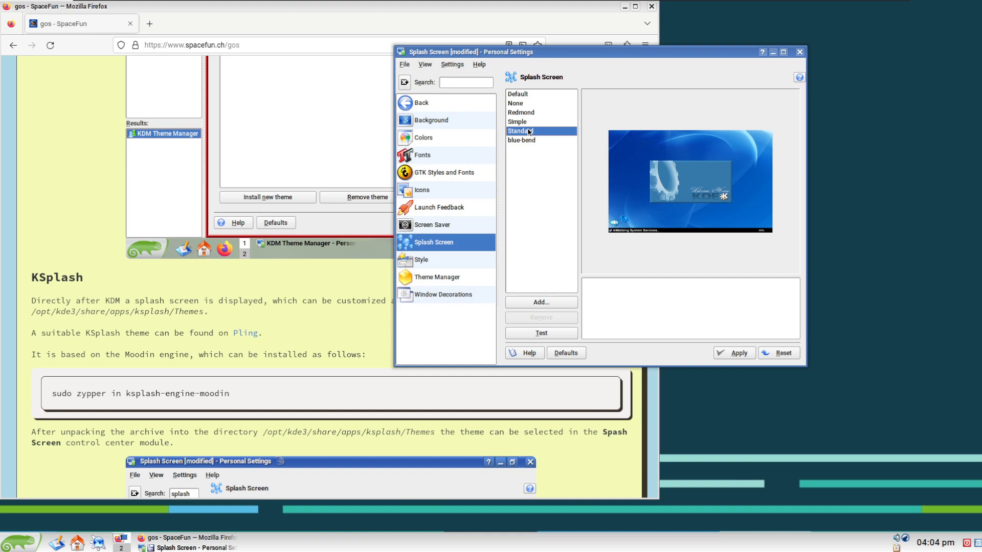
left_click(526, 141)
left_click(541, 113)
left_click(544, 104)
left_click(546, 94)
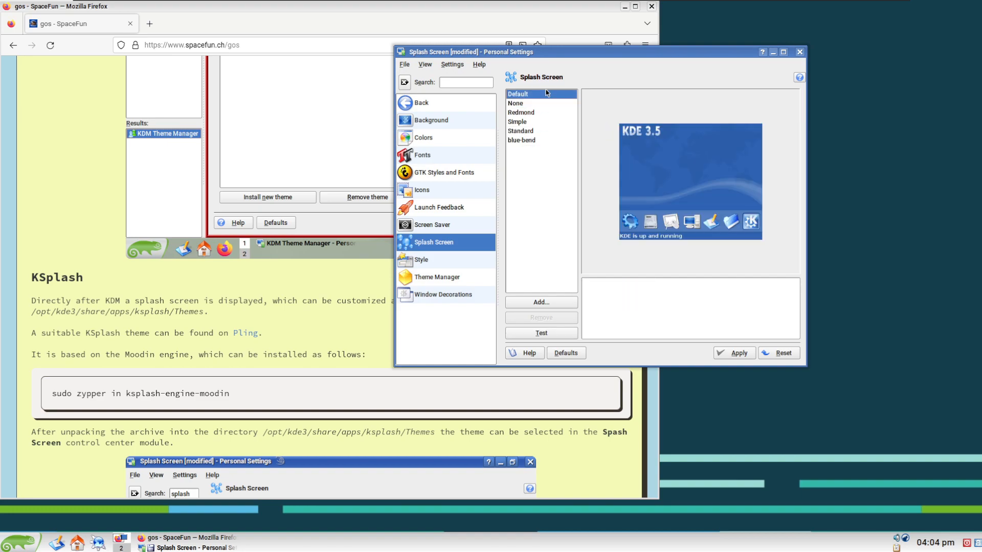
left_click(542, 302)
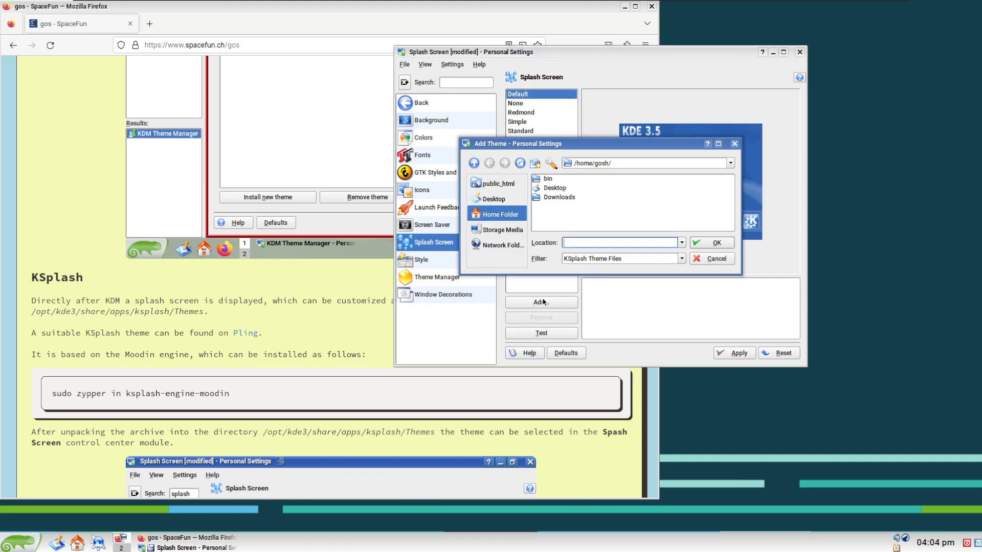
left_click(713, 259)
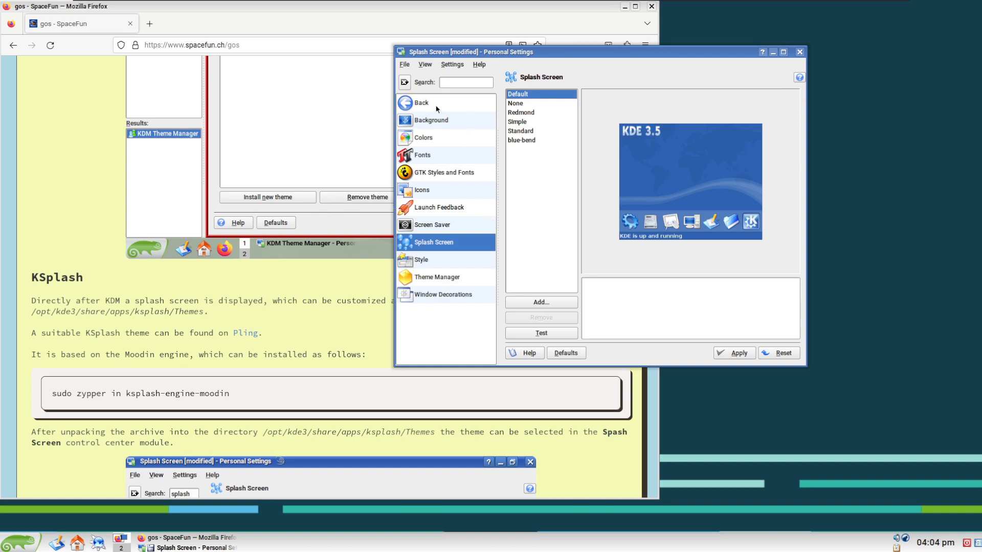
left_click(431, 120)
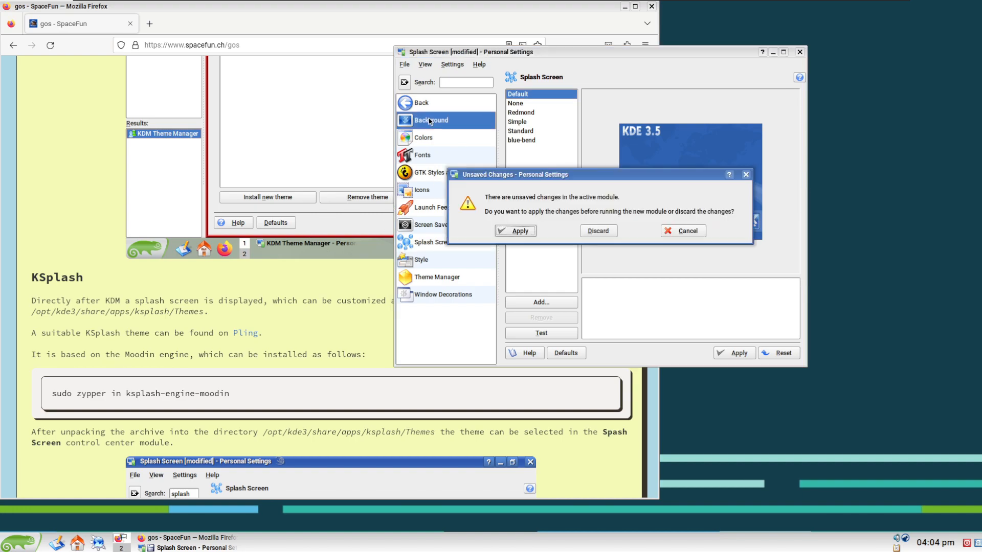
left_click(597, 231)
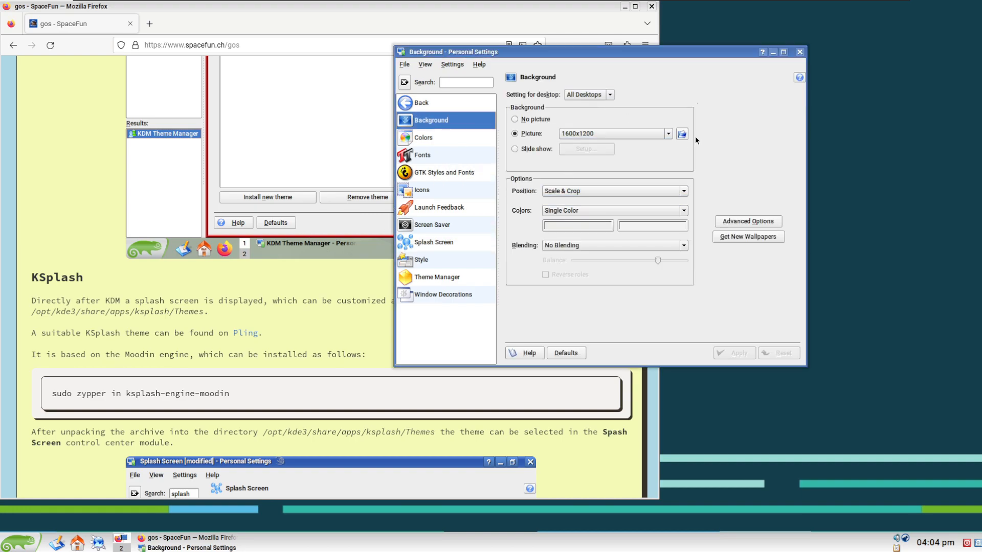
Look up the wallpaper directory in the tutorial and browse for the background picture in /usr/share/wallpapers/gos-wallpapers/.
left_click(681, 134)
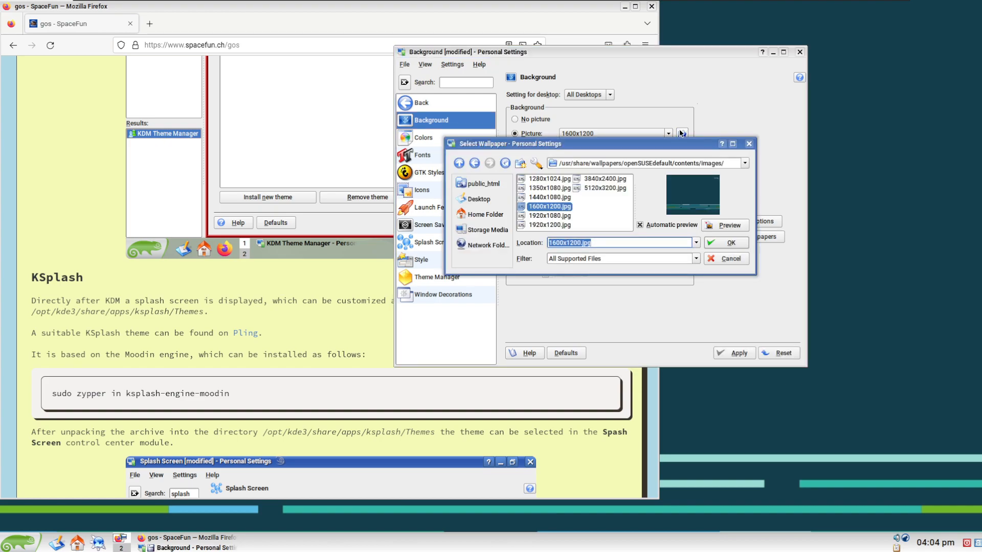
left_click(282, 314)
scroll(282, 316, "up", 10)
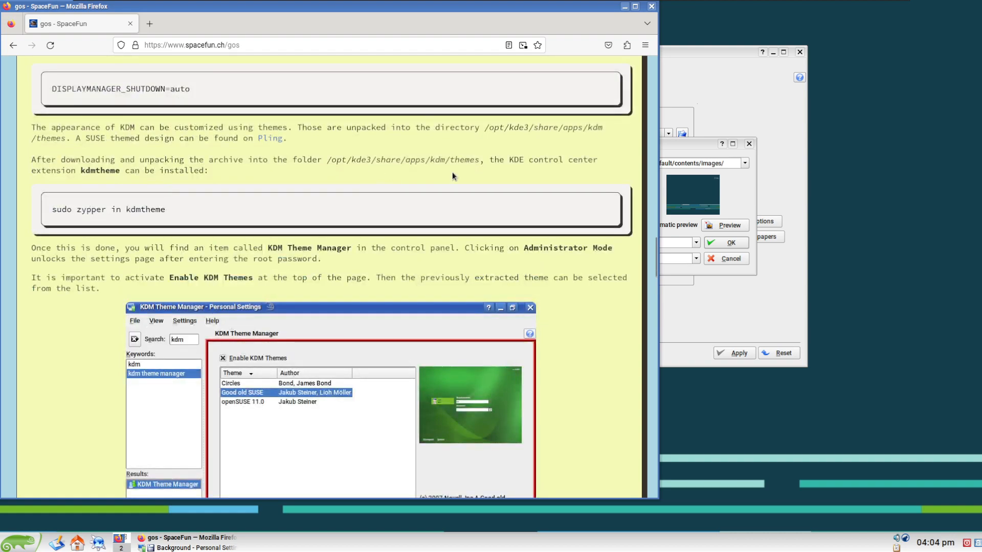
scroll(358, 223, "up", 10)
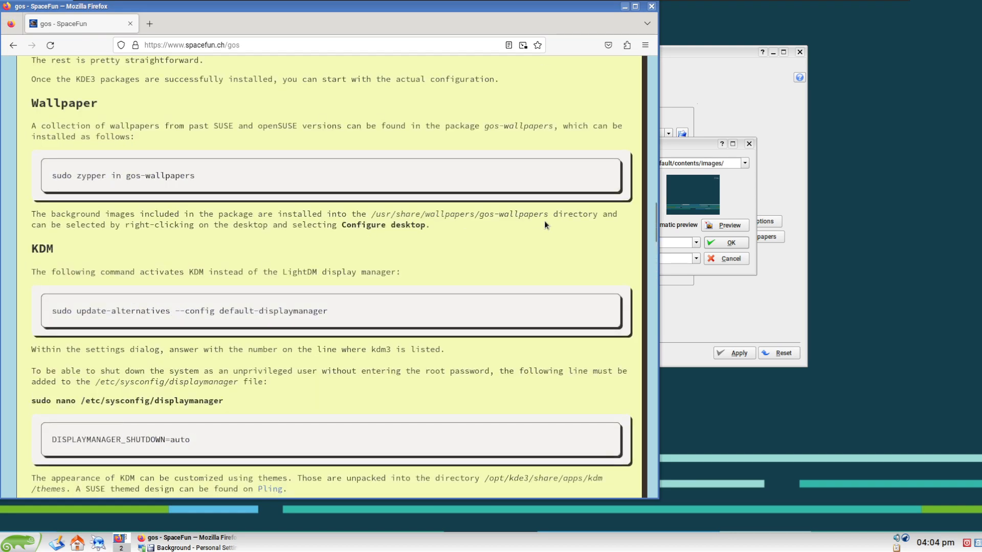
left_click(673, 142)
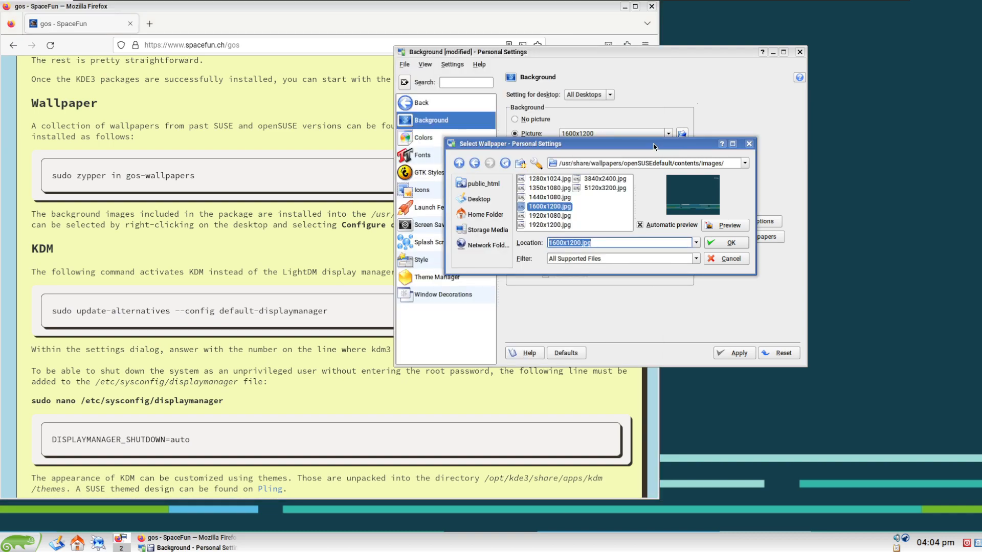
left_click(277, 229)
left_click(673, 150)
left_click_drag(739, 165, 624, 157)
key("BackSpace")
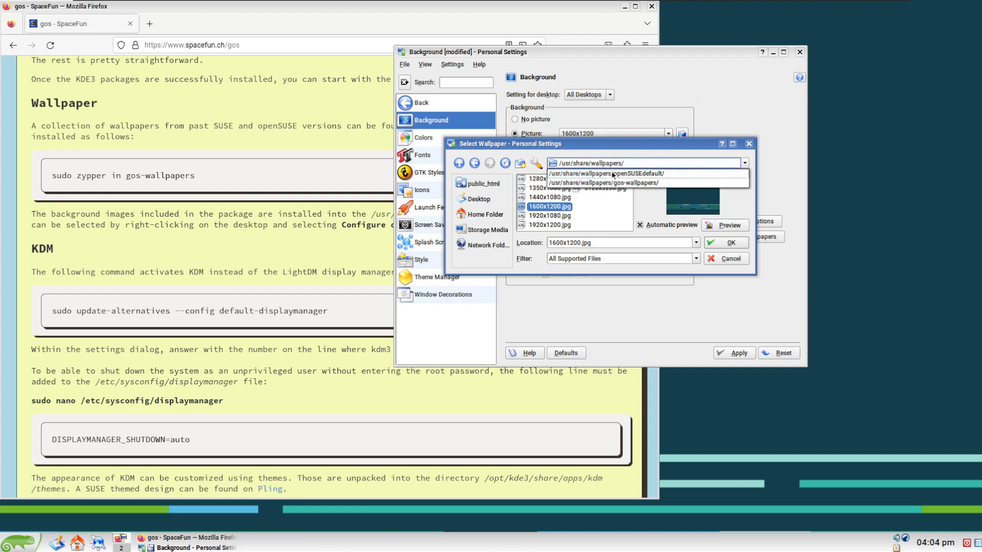
left_click(542, 180)
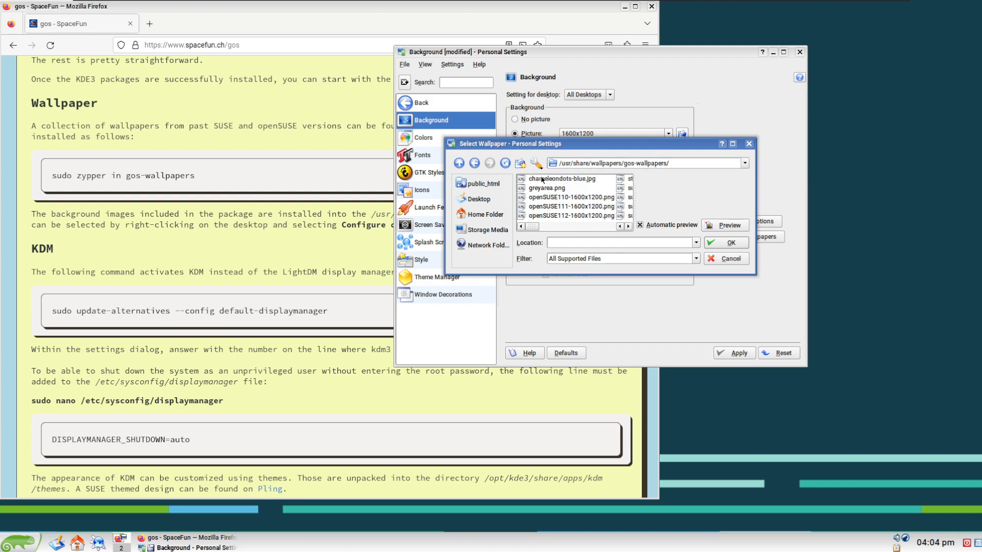
Preview several of the gos wallpapers and apply suse10-1920x1200.jpg as the background picture for all desktops.
left_click(555, 189)
left_click(551, 206)
left_click(548, 216)
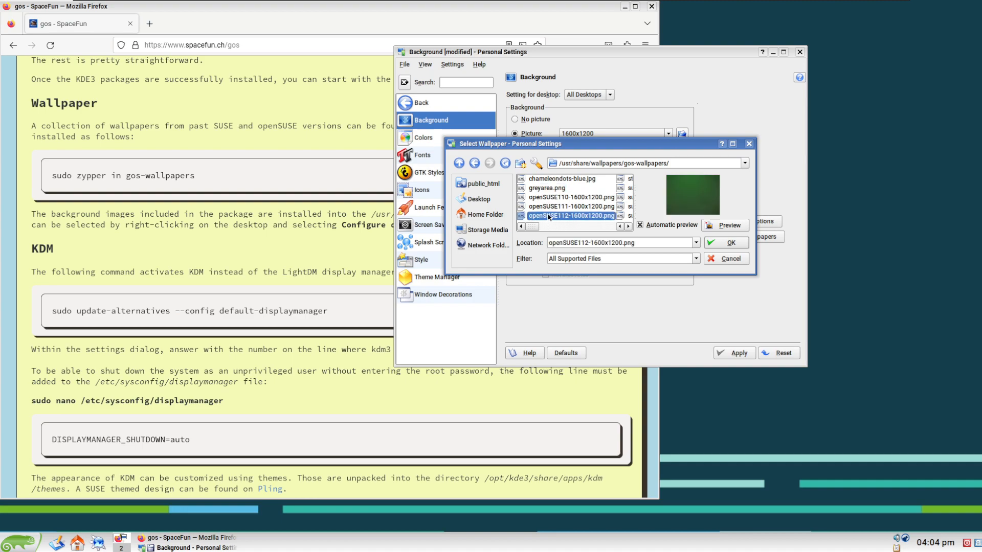
left_click_drag(536, 227, 550, 228)
left_click(567, 215)
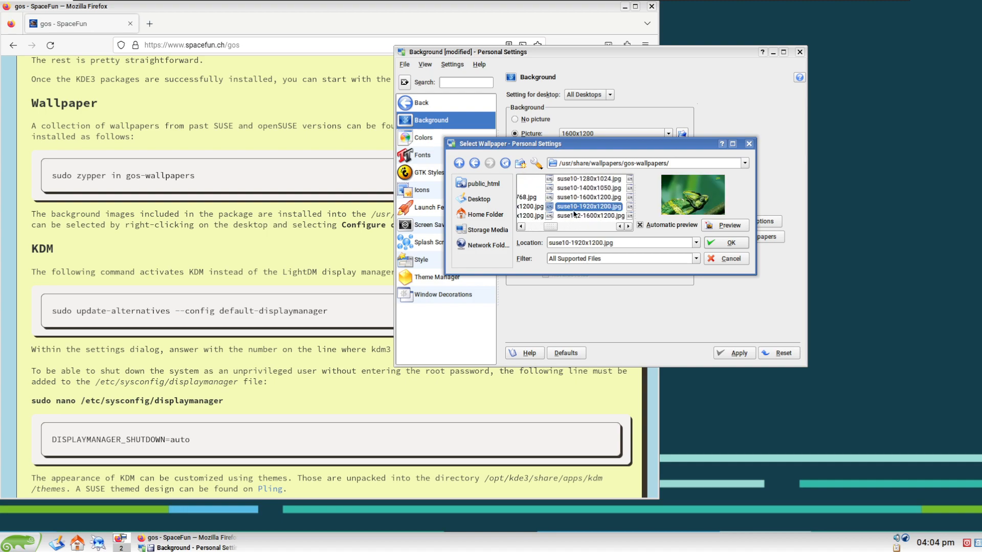
left_click(588, 206)
left_click(586, 188)
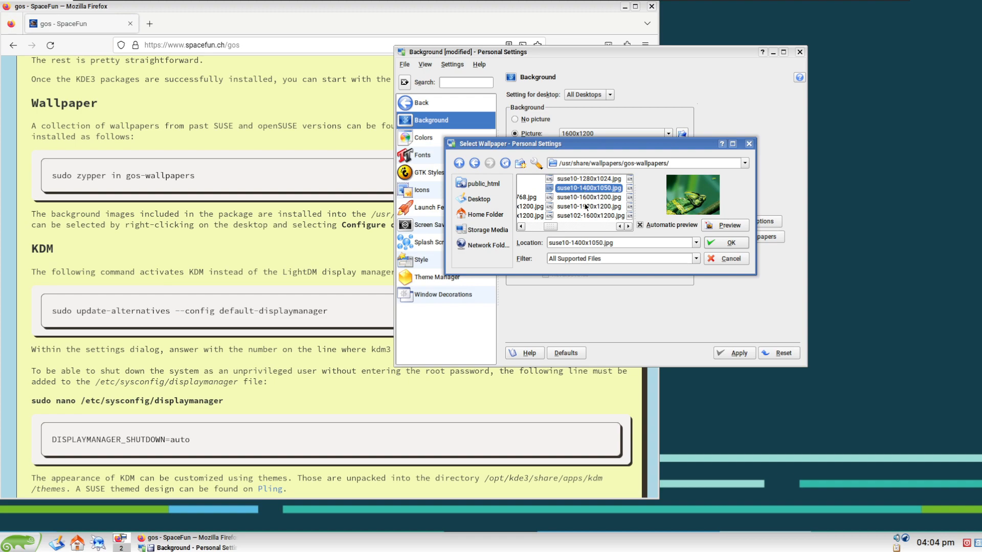
left_click(586, 206)
left_click(726, 227)
left_click(730, 243)
left_click(735, 353)
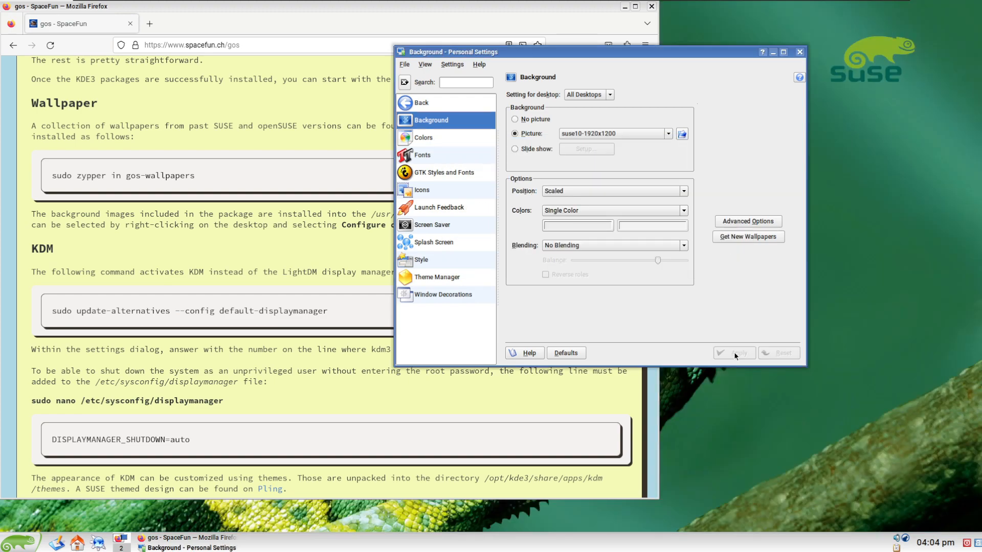
Look through the Colors, Fonts, GTK Styles and Fonts, Icons, Launch Feedback, Screen Saver, Splash Screen and Style settings.
left_click_drag(610, 55, 616, 112)
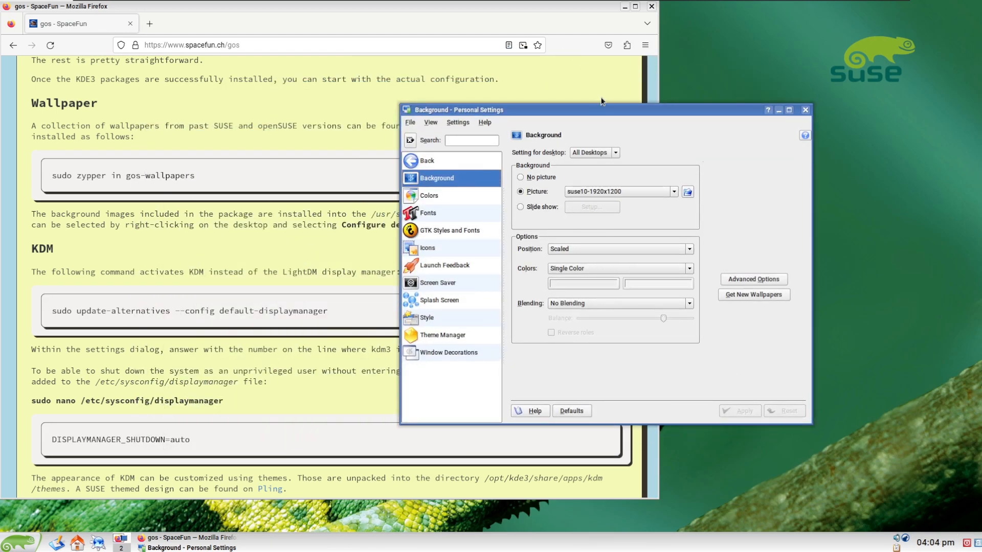
left_click(443, 193)
left_click(440, 219)
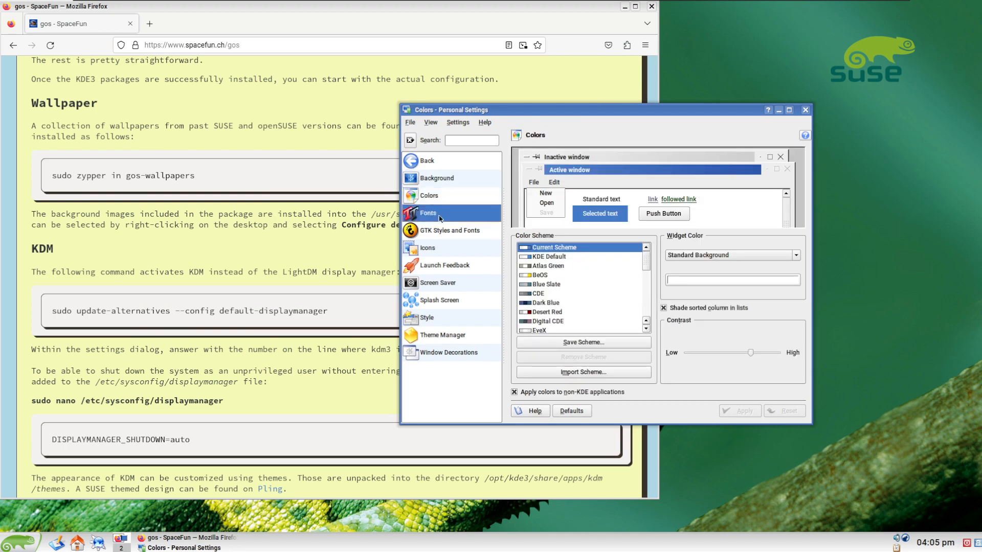
left_click(445, 240)
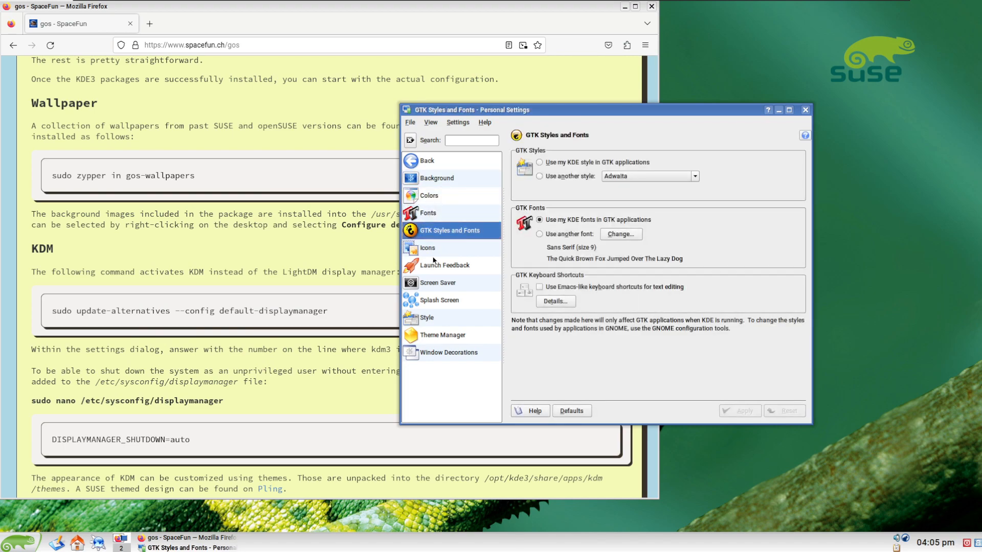
left_click(433, 263)
left_click(435, 248)
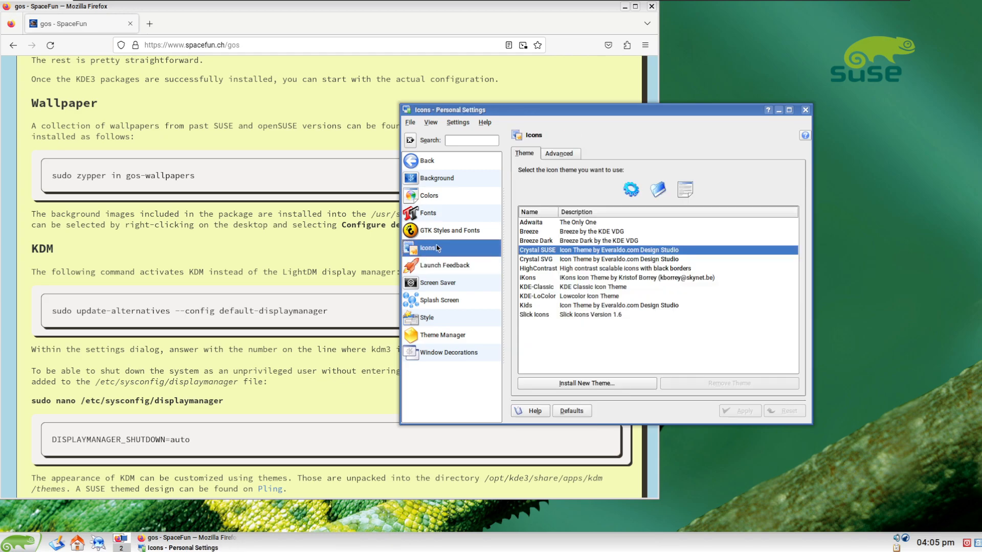
left_click(462, 268)
left_click(443, 283)
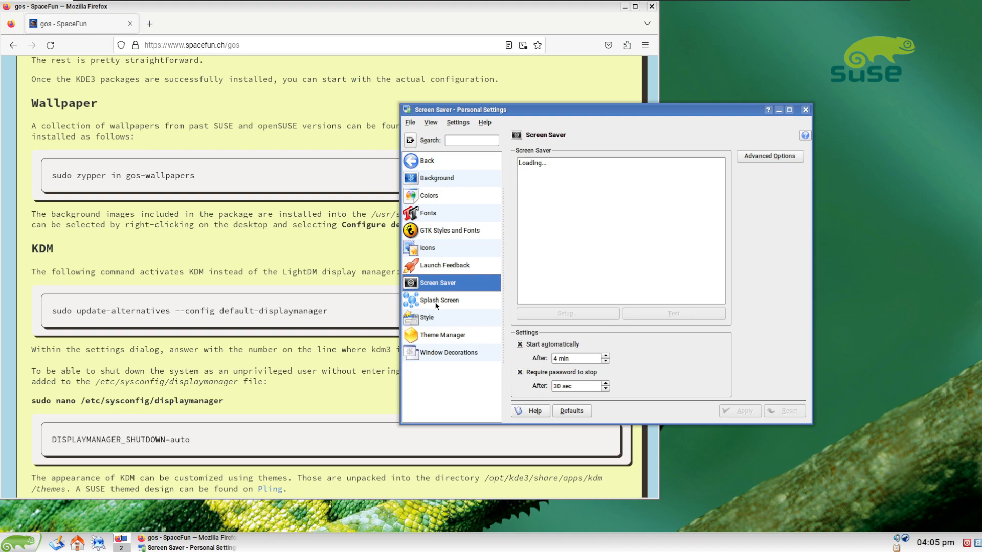
left_click(436, 303)
left_click(434, 318)
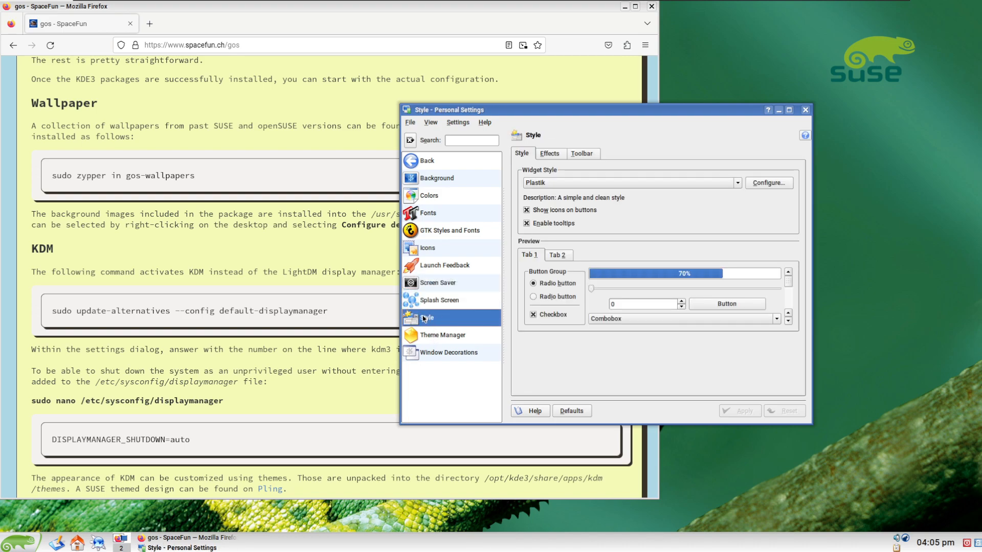
Check the tutorial's KDM Theme Manager instructions against the Theme Manager module, and return to the control center's category list.
scroll(140, 265, "down", 5)
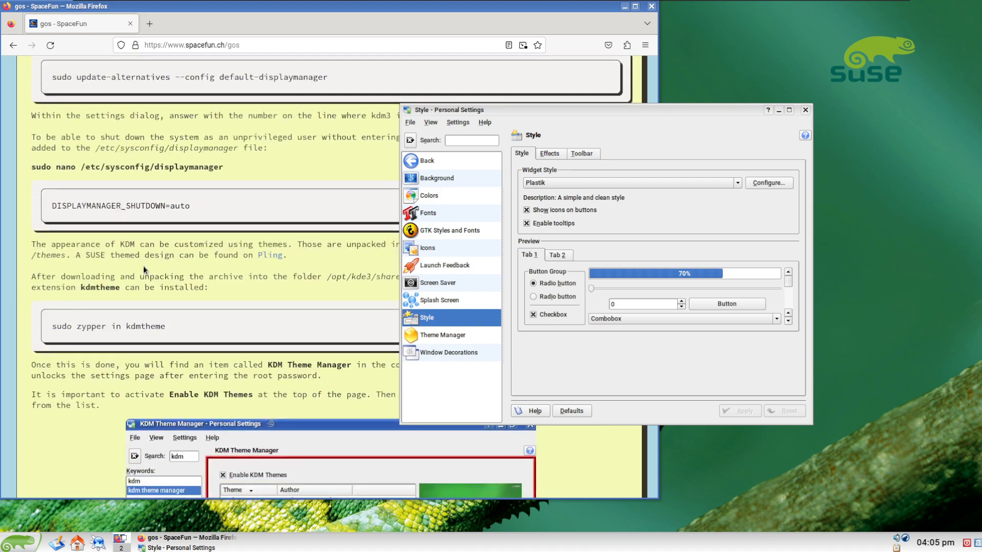
scroll(143, 270, "down", 3)
left_click(443, 335)
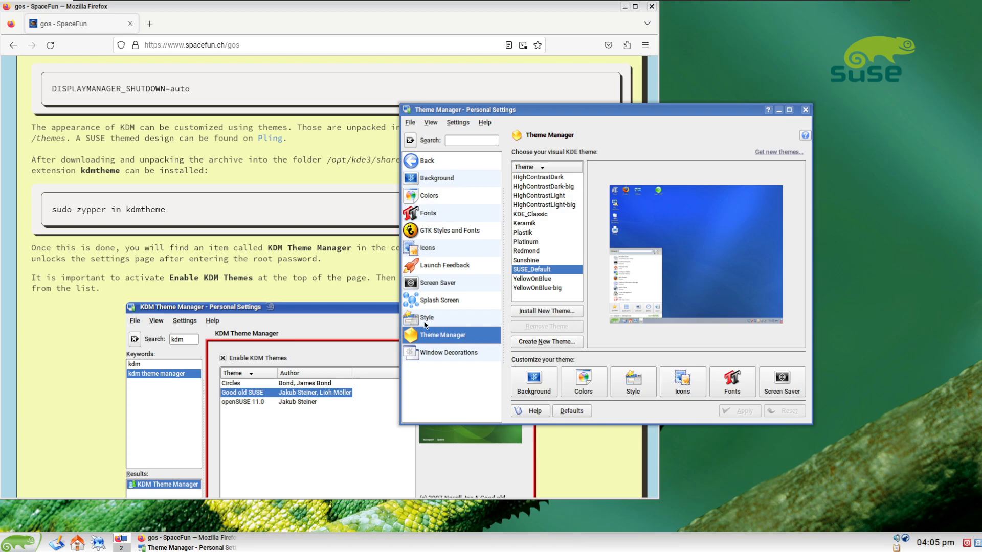
left_click_drag(535, 105, 721, 111)
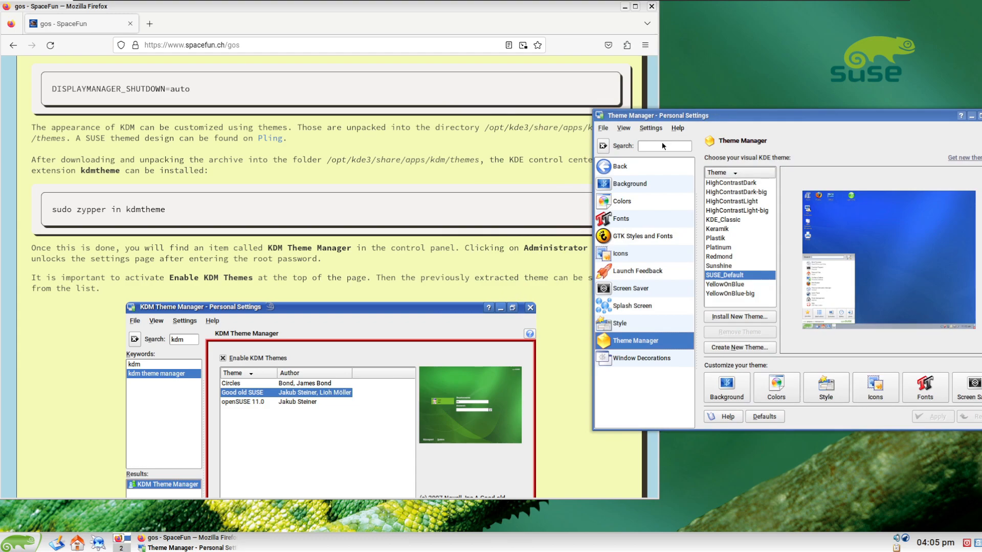
left_click(615, 167)
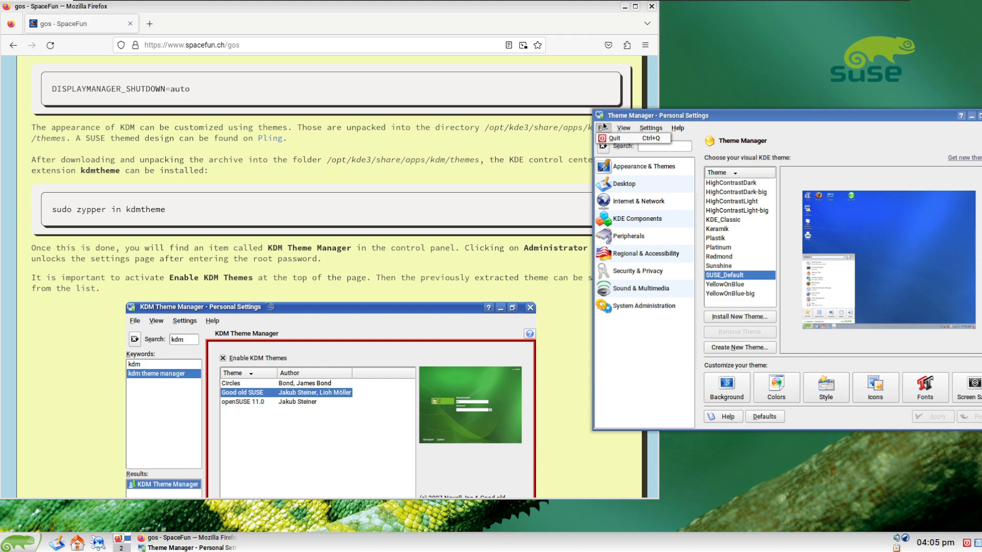
Find the KDM Theme Manager by searching for kdm, and unlock it in administrator mode with the root password.
left_click(690, 147)
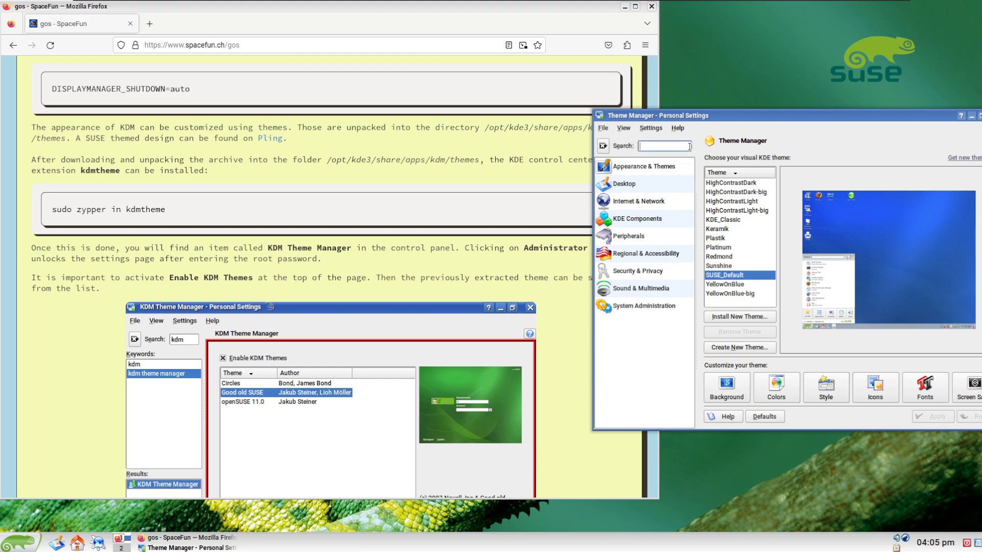
type("kdm")
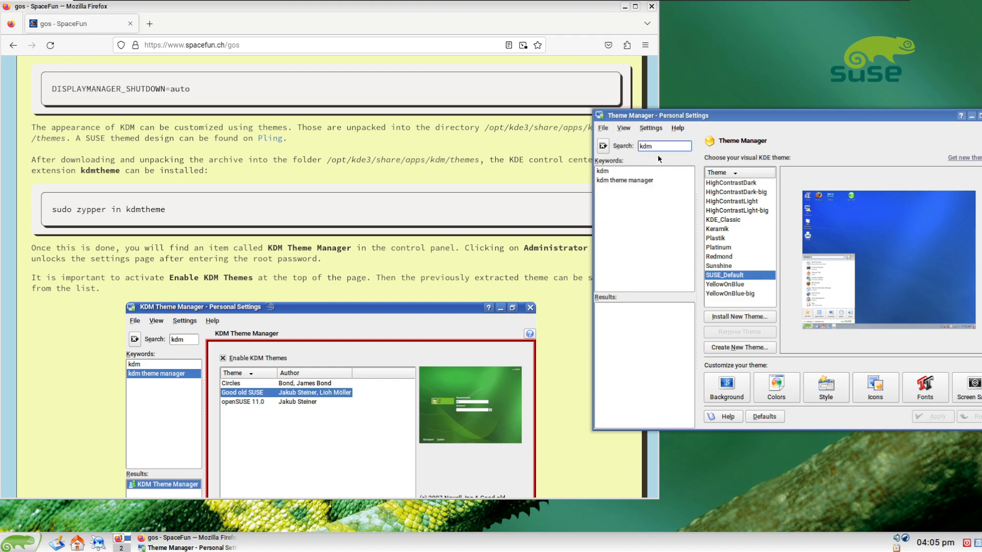
left_click(624, 180)
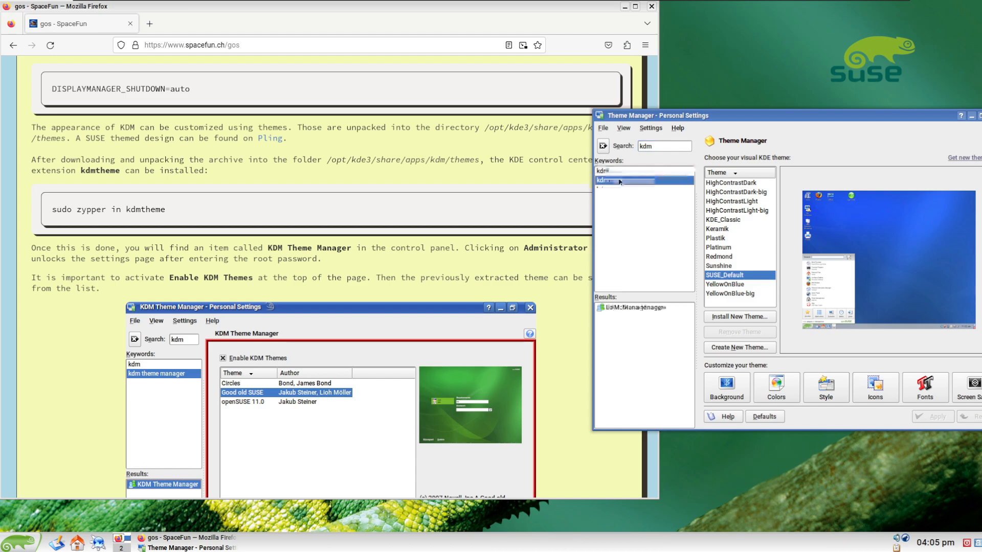
left_click(634, 309)
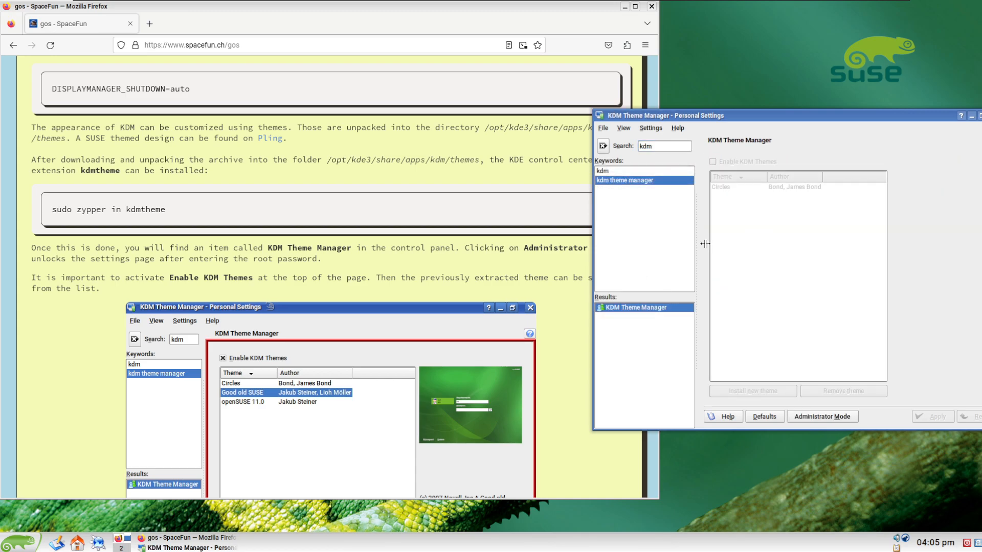
left_click_drag(745, 112, 674, 107)
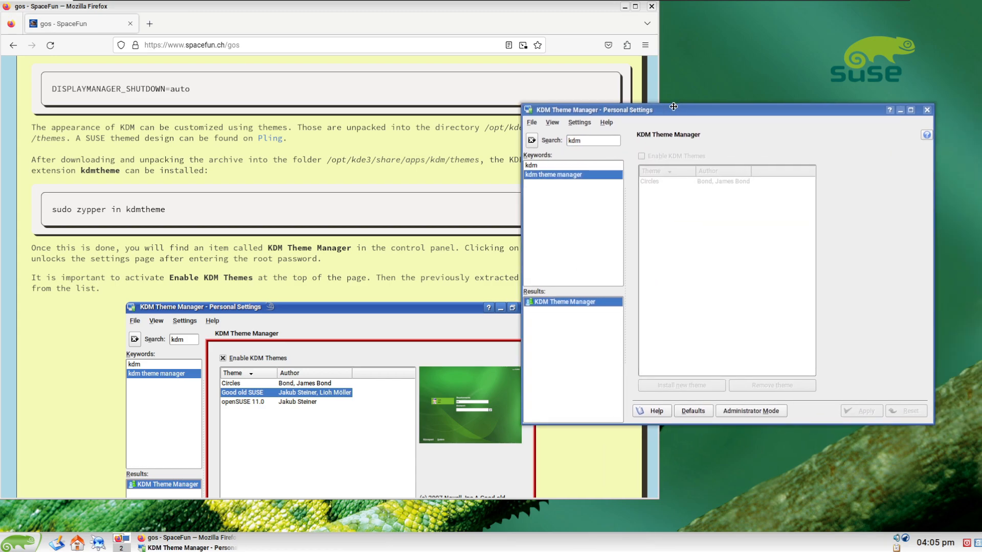
left_click(748, 412)
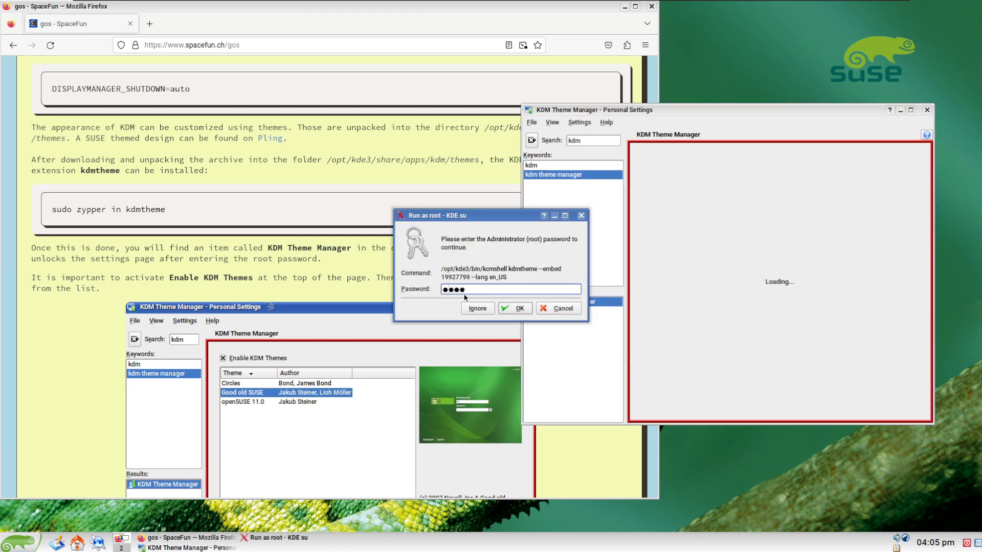
key("Return")
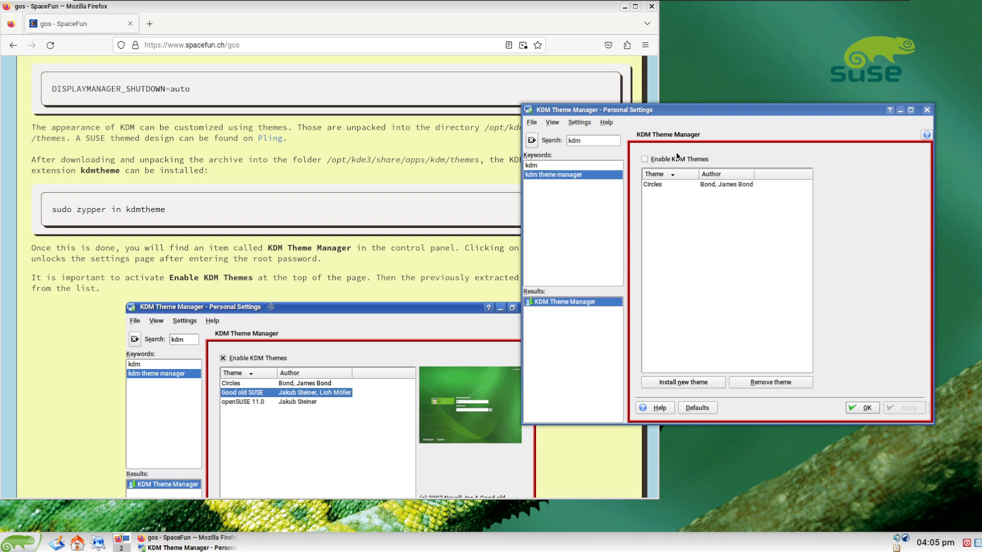
left_click(685, 384)
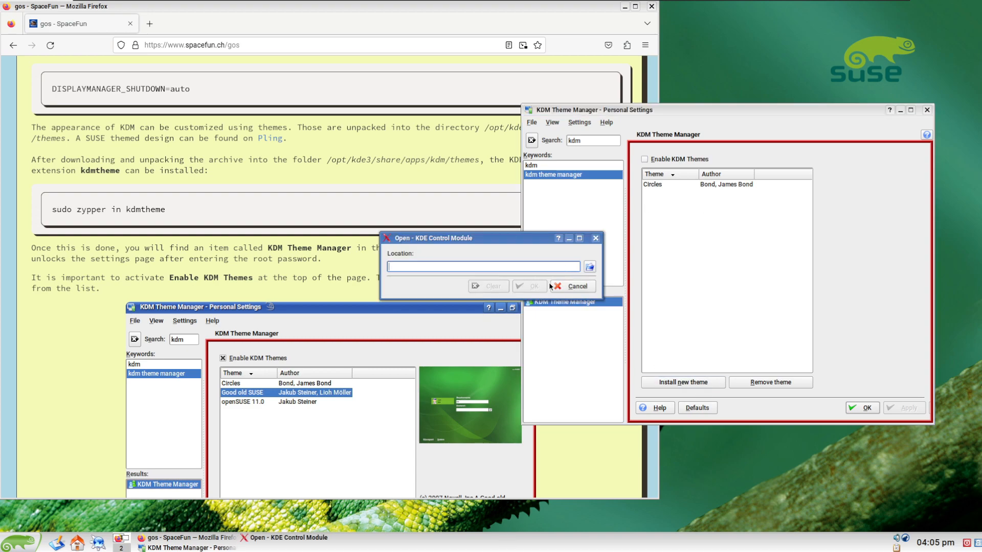
left_click(568, 287)
Look up the KDM theme instructions in the tutorial and open the linked Pling theme page in a new tab.
left_click(354, 264)
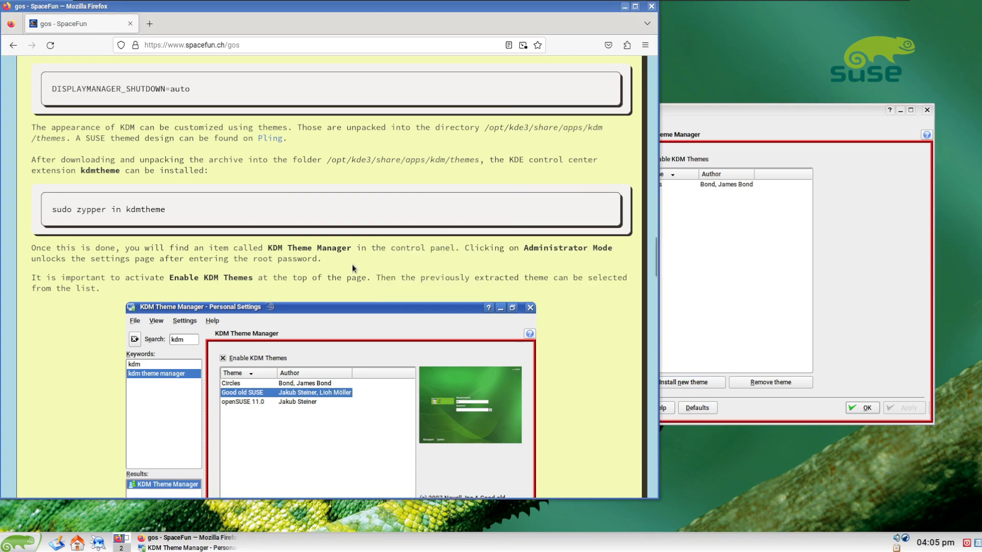
scroll(352, 264, "down", 2)
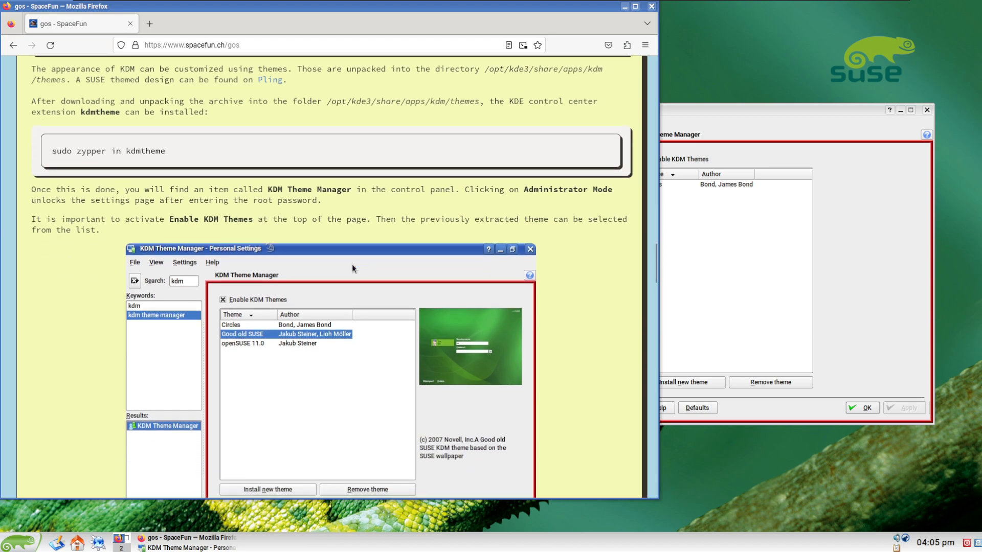
scroll(352, 263, "up", 4)
left_click_drag(114, 183, 583, 183)
left_click(583, 184)
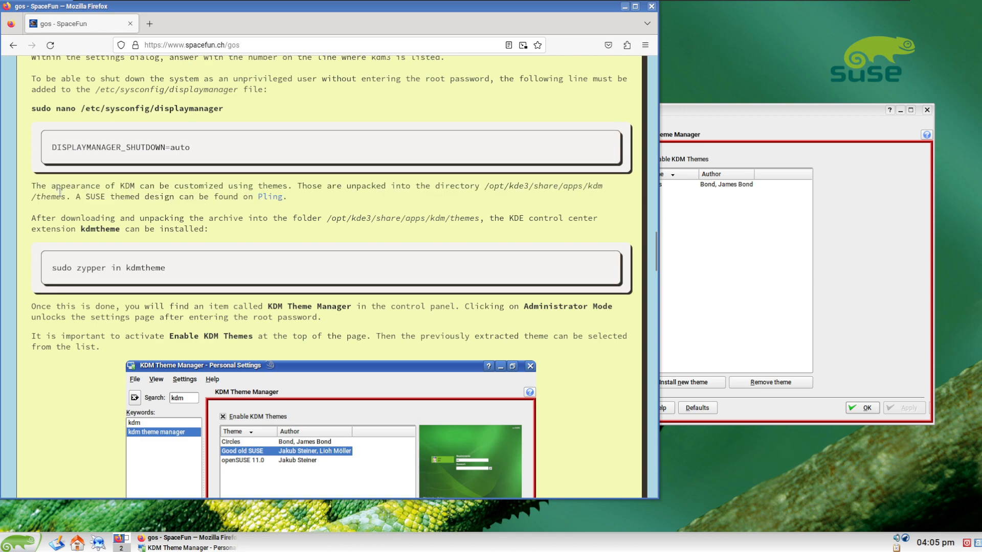
middle_click(268, 201)
left_click(183, 24)
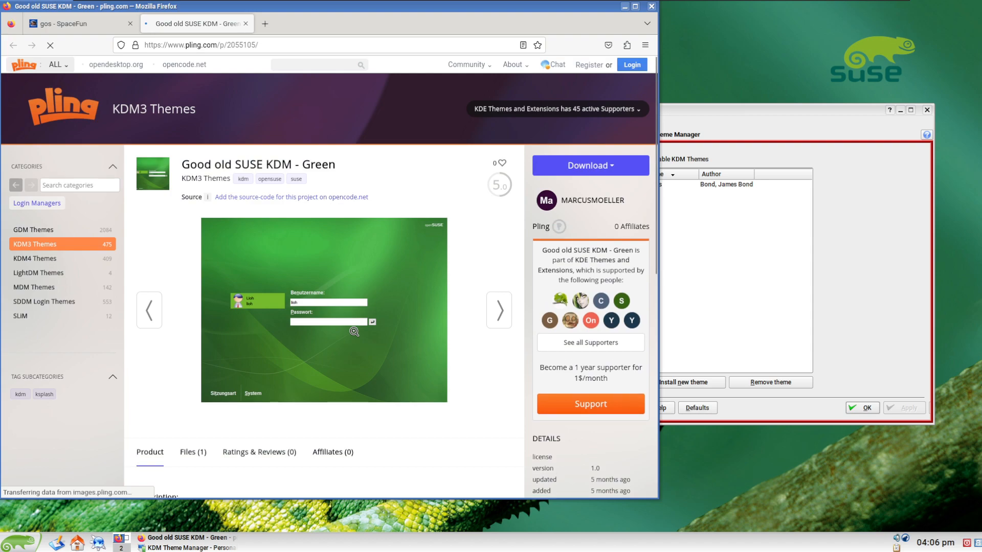
Preview the Good old SUSE KDM - Green screenshots and download gos-kdm.tar.gz.
left_click(497, 311)
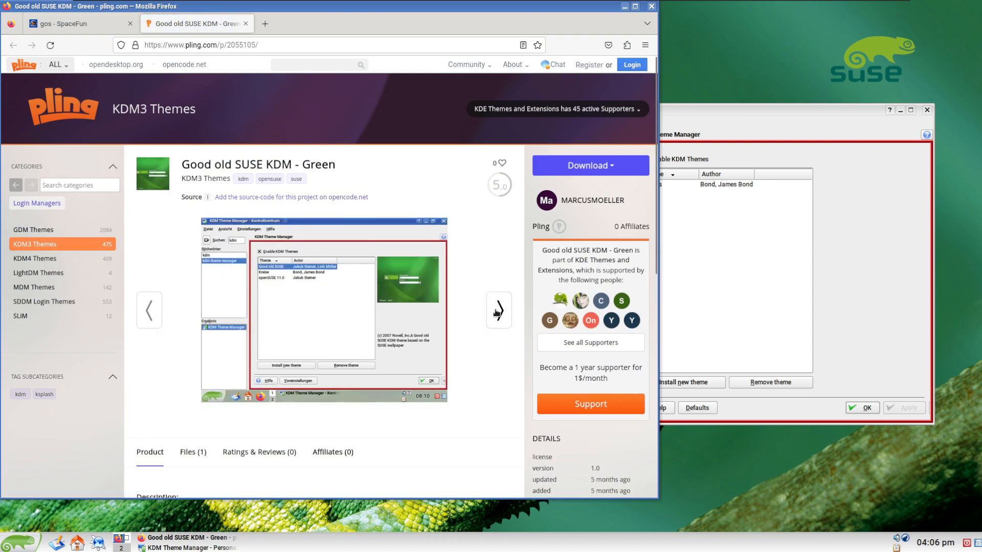
left_click(498, 311)
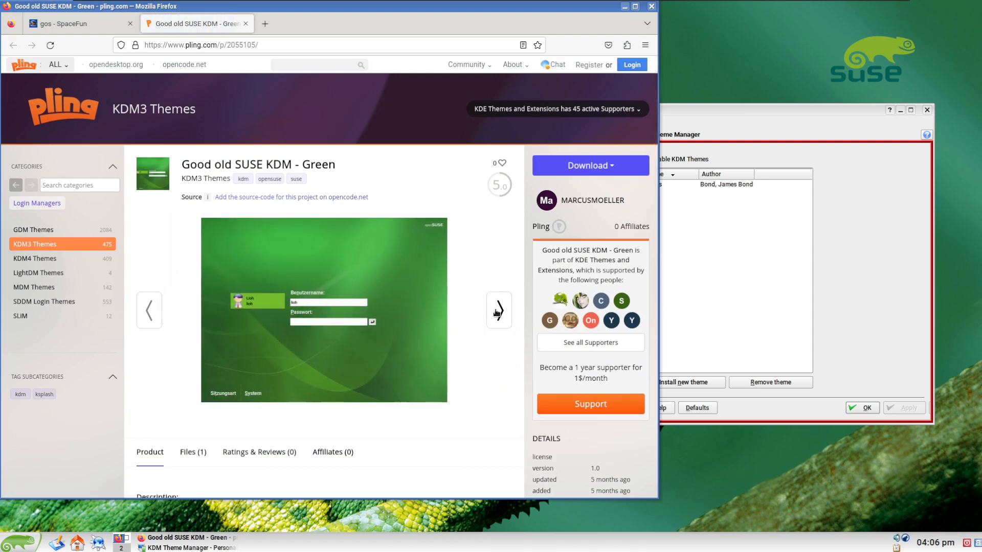
left_click(581, 165)
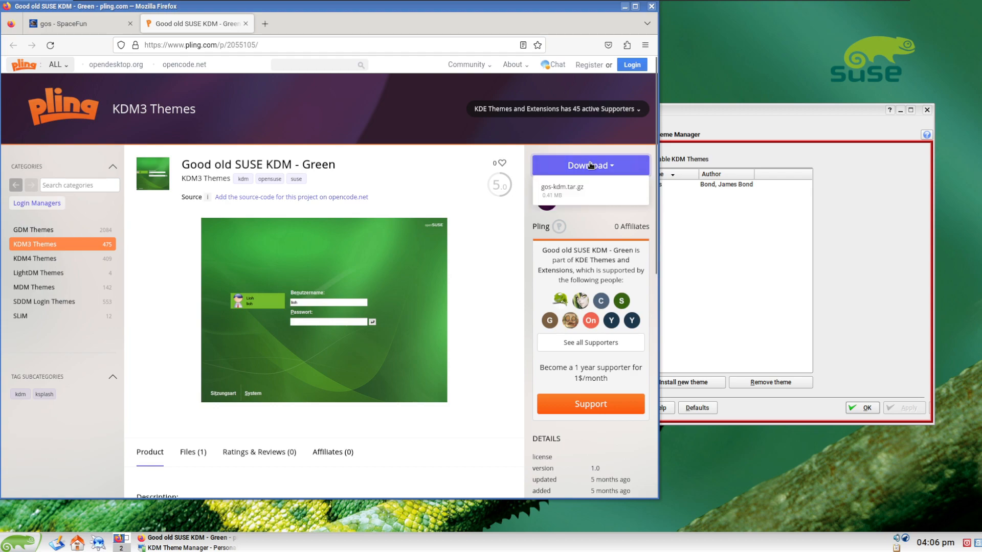
left_click(569, 190)
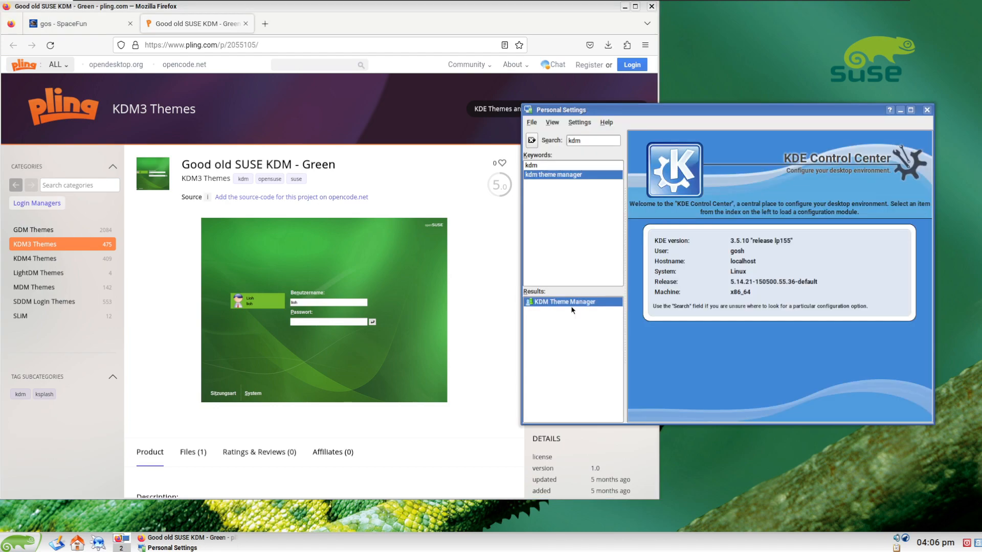
Reopen the KDM Theme Manager module and unlock administrator mode by entering the root password.
left_click(573, 304)
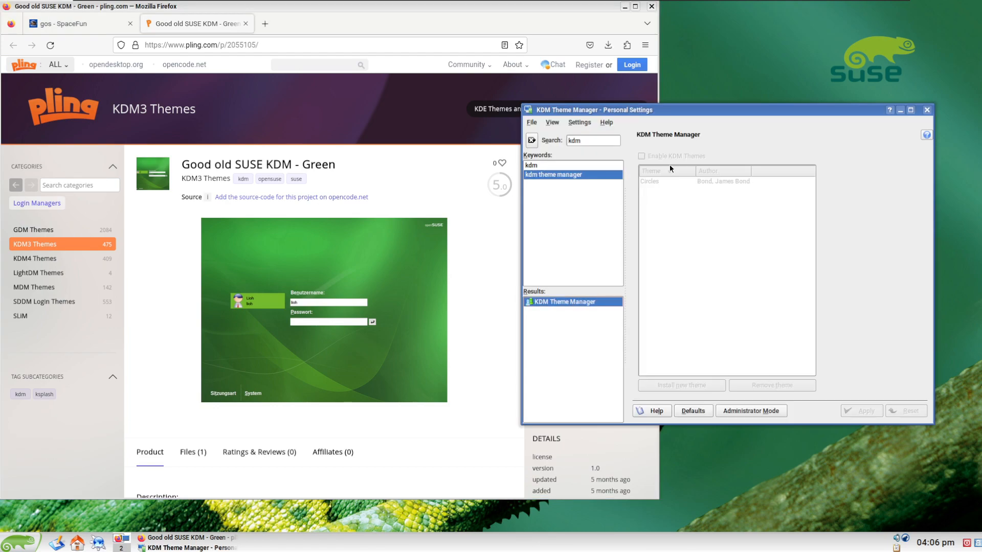
left_click(751, 410)
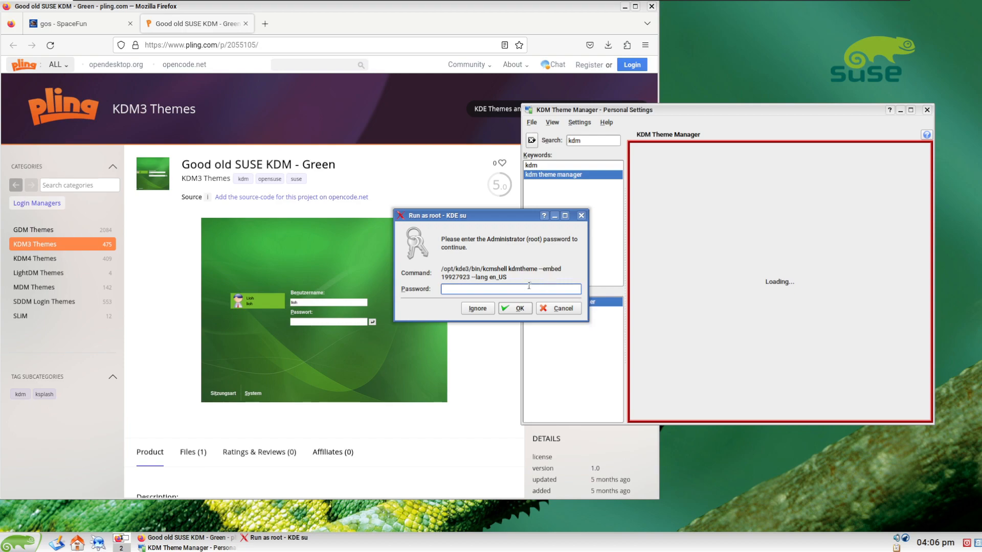
type("*****")
key("Return")
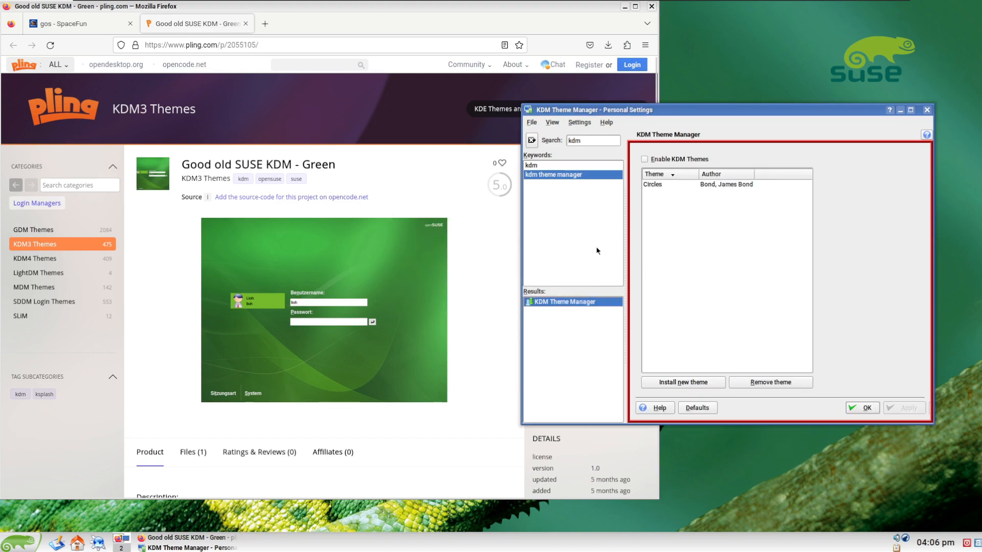
Install a new KDM theme from gos-kdm.tar.gz in the Downloads folder.
left_click(721, 386)
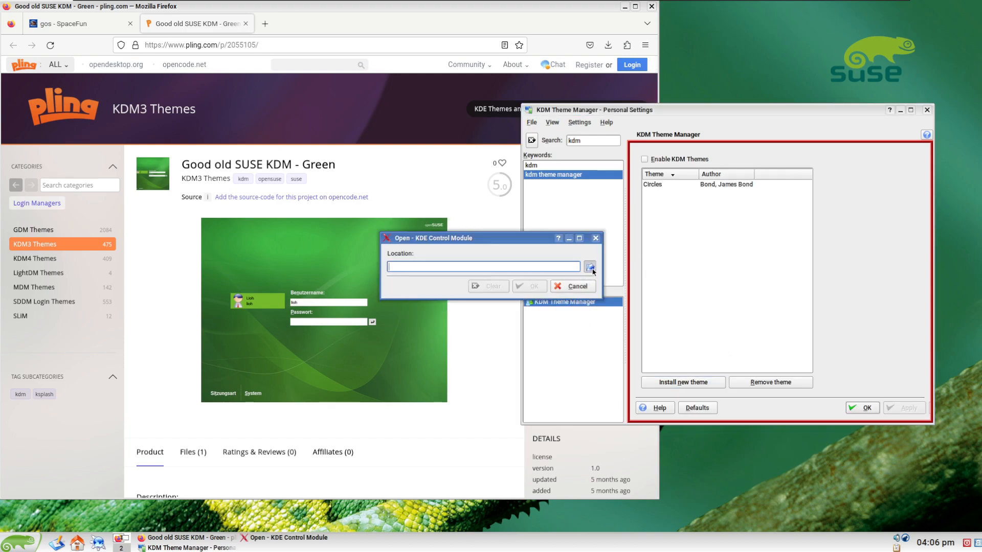
left_click(470, 257)
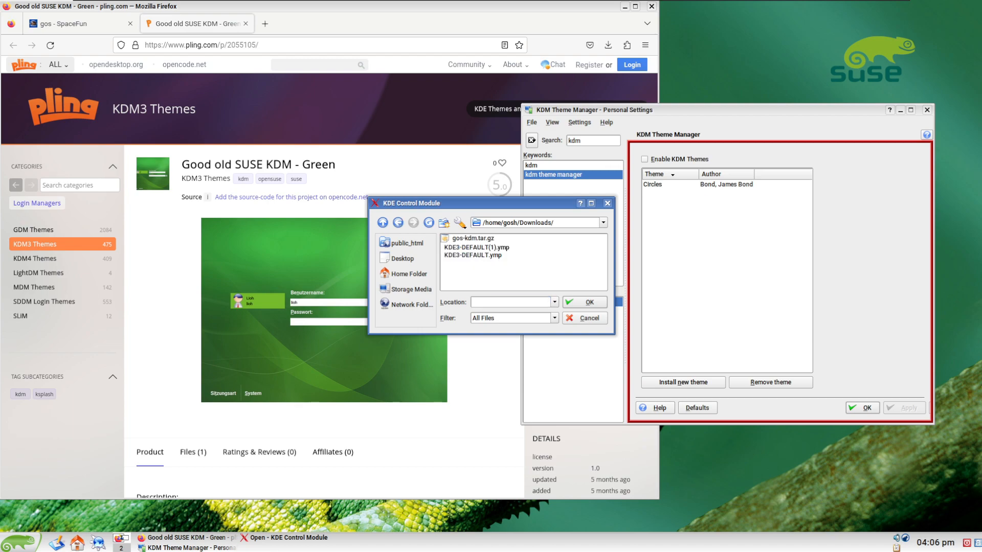
left_click(476, 239)
left_click(585, 302)
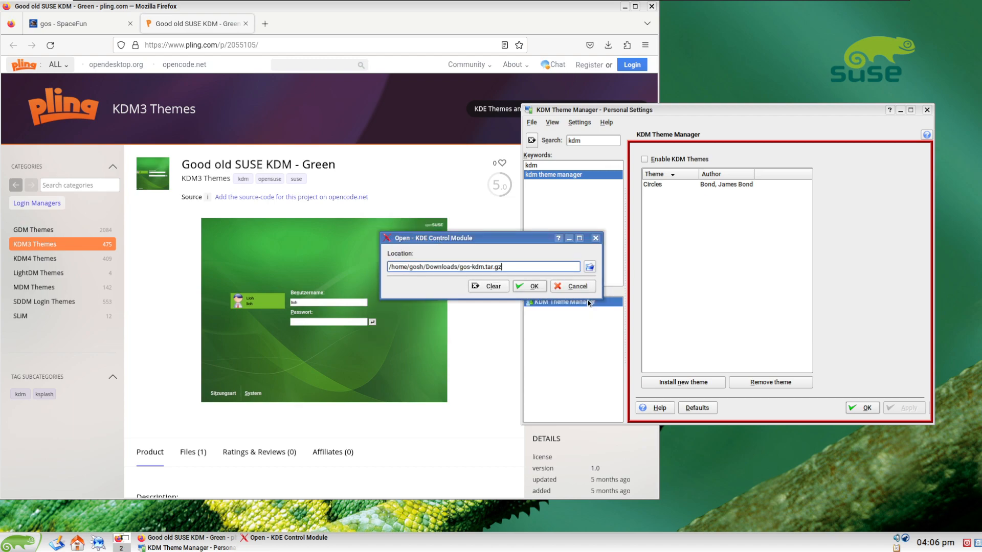
left_click(533, 288)
Select the Good old SUSE KDM theme, apply it and close the module.
left_click(669, 193)
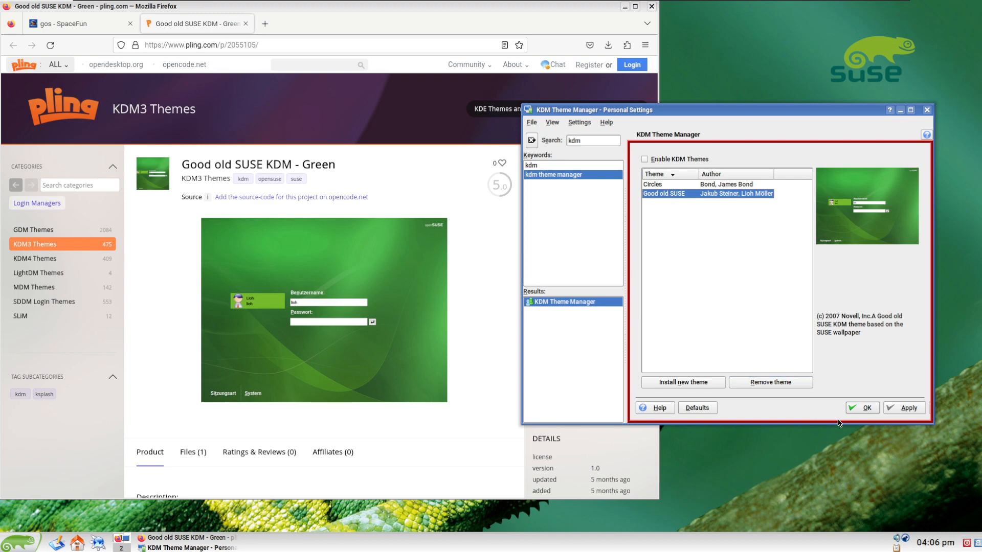
left_click(901, 408)
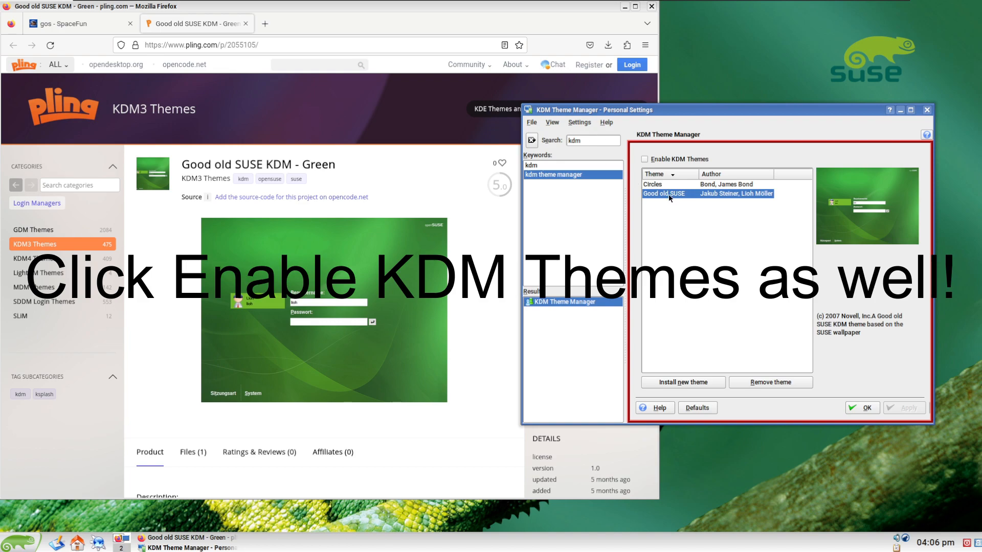
left_click(861, 412)
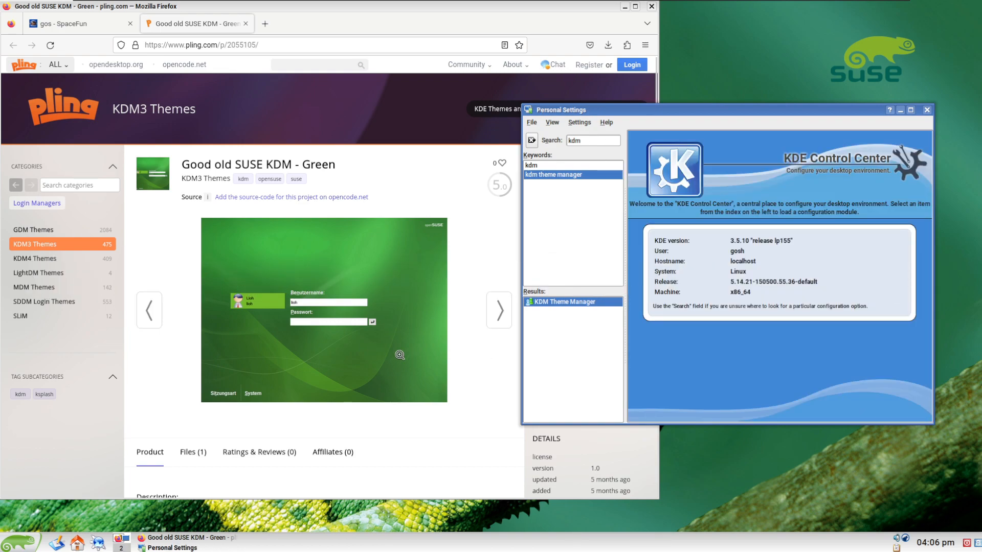
Return to the tutorial, go to its KSplash section and open the linked Pling splash theme page.
left_click(100, 30)
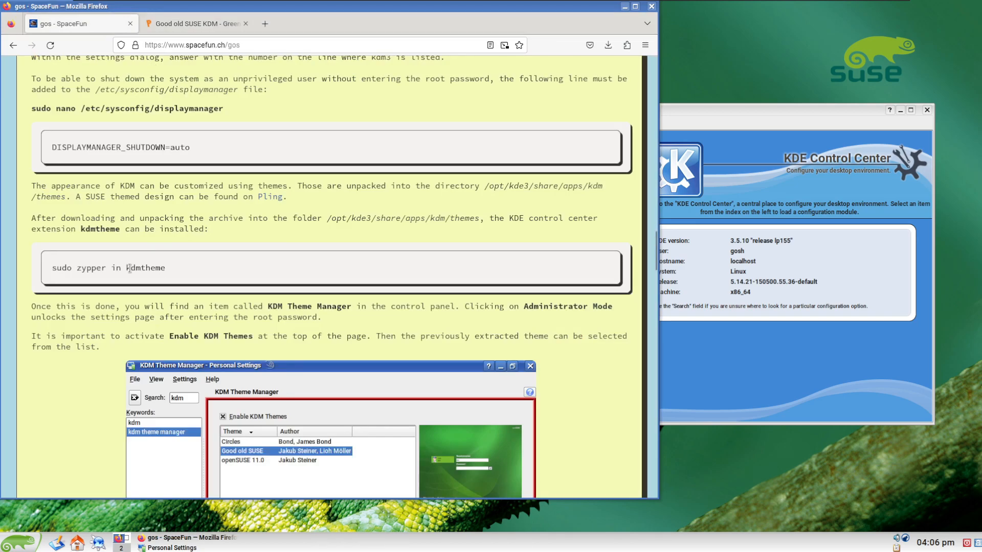
scroll(129, 268, "up", 6)
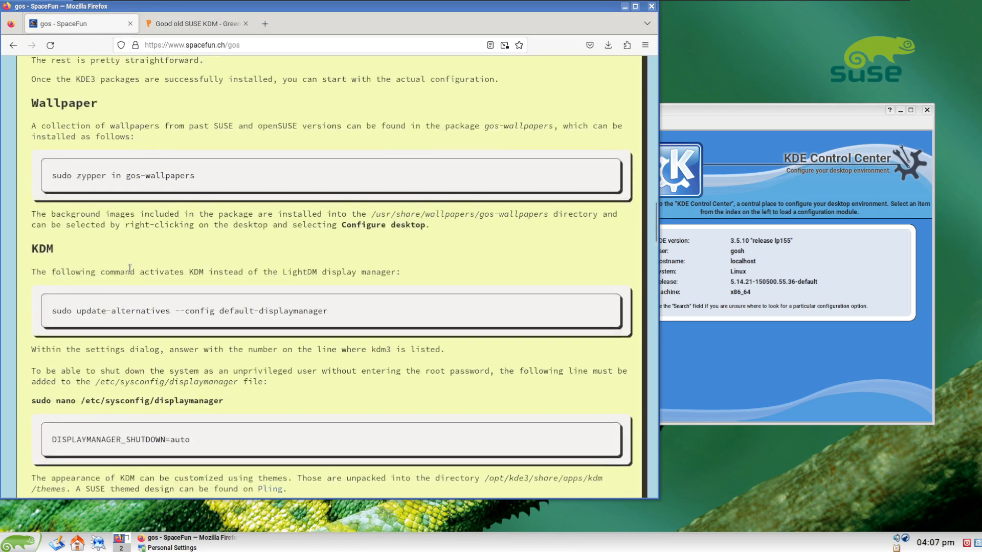
scroll(129, 268, "down", 5)
scroll(127, 263, "up", 2)
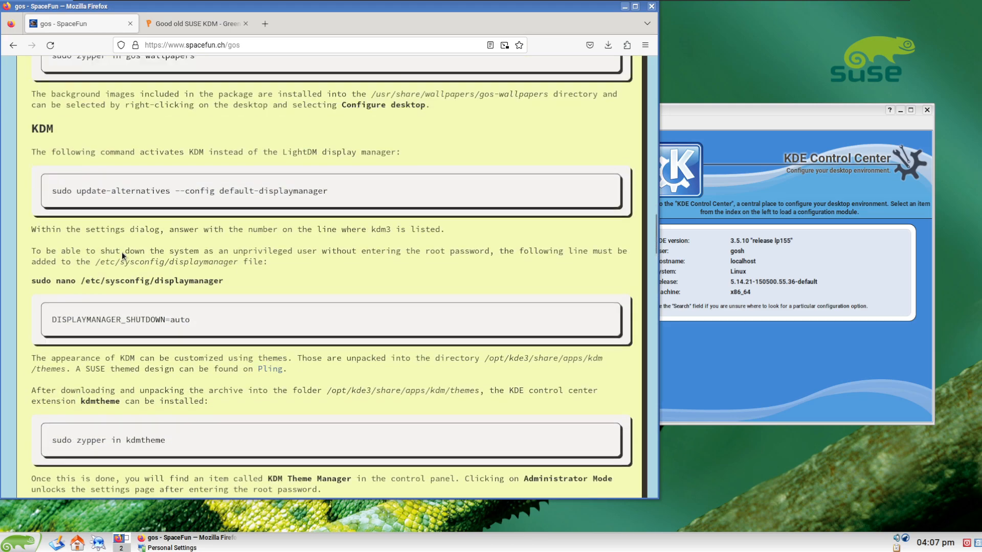
scroll(255, 308, "down", 13)
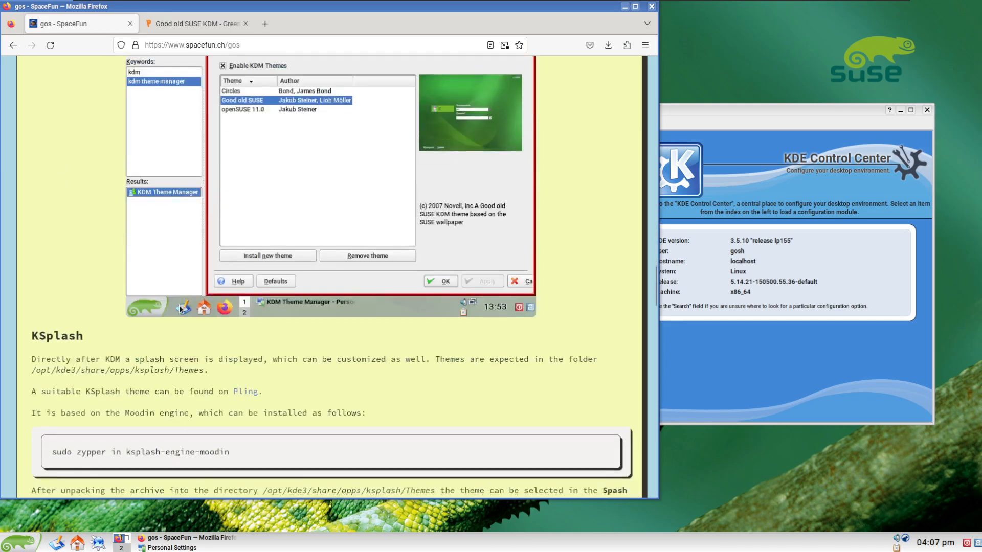
scroll(179, 305, "down", 2)
scroll(179, 306, "down", 1)
middle_click(251, 162)
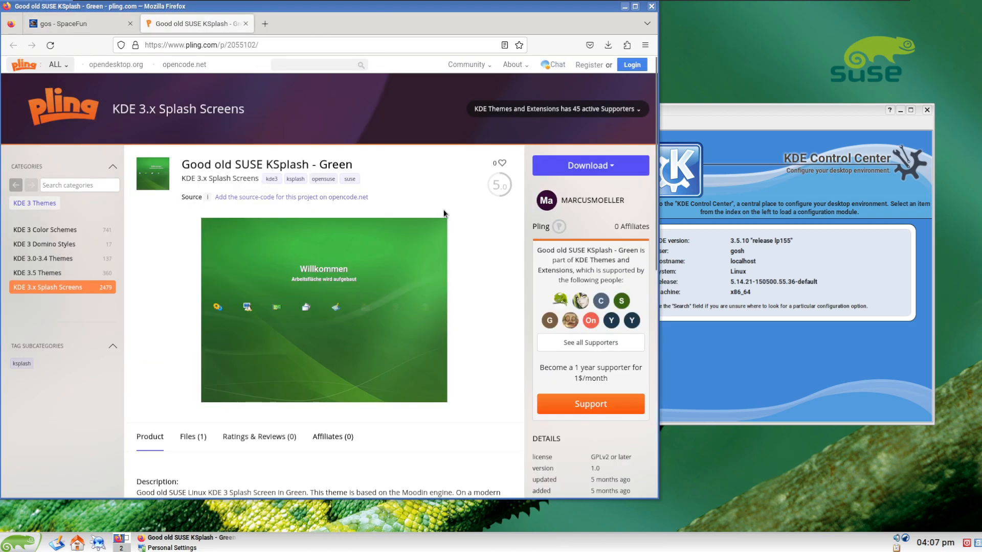
Read the Good old SUSE KSplash - Green description and download gos-moodin-ksplash.tar.gz.
scroll(444, 210, "down", 2)
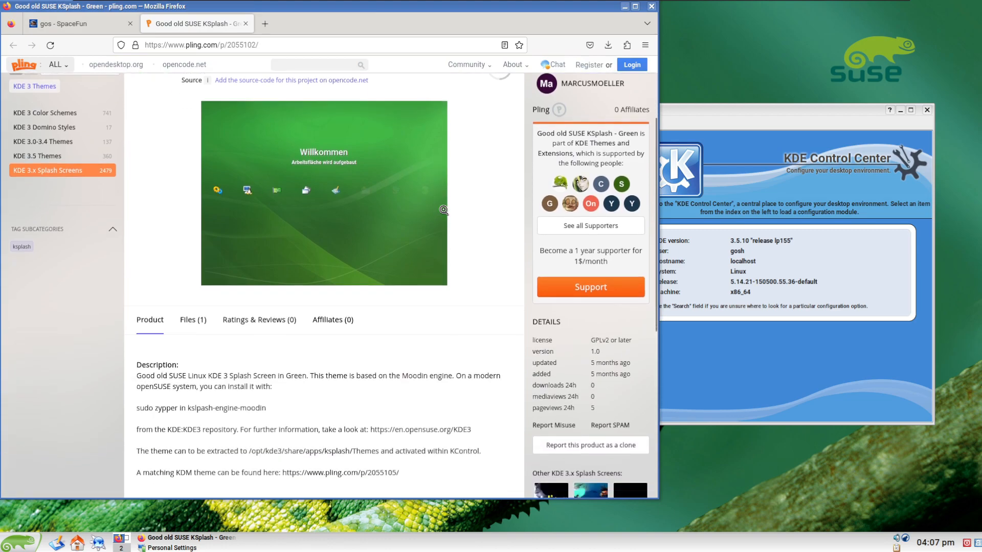
scroll(444, 210, "up", 2)
scroll(443, 212, "down", 3)
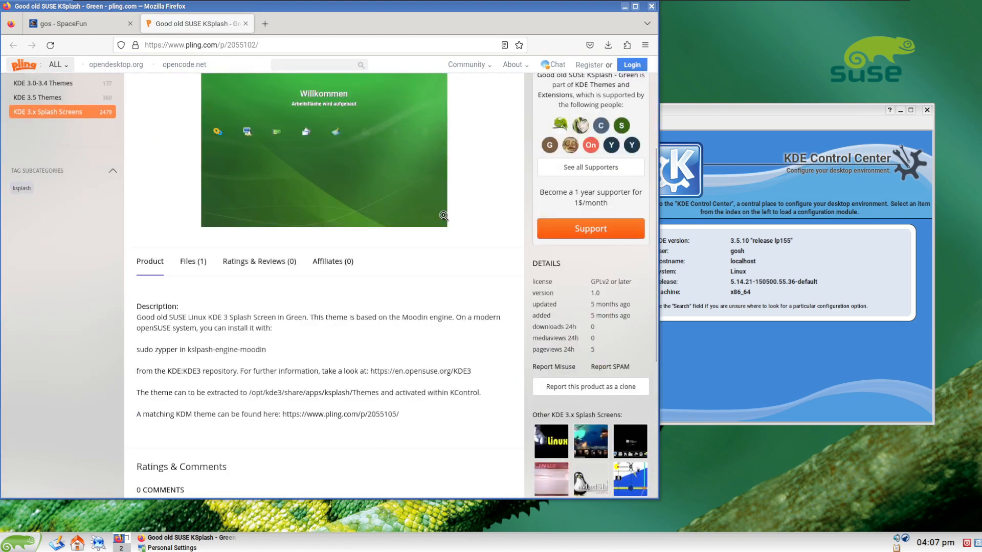
scroll(443, 216, "up", 3)
left_click(577, 171)
left_click(576, 195)
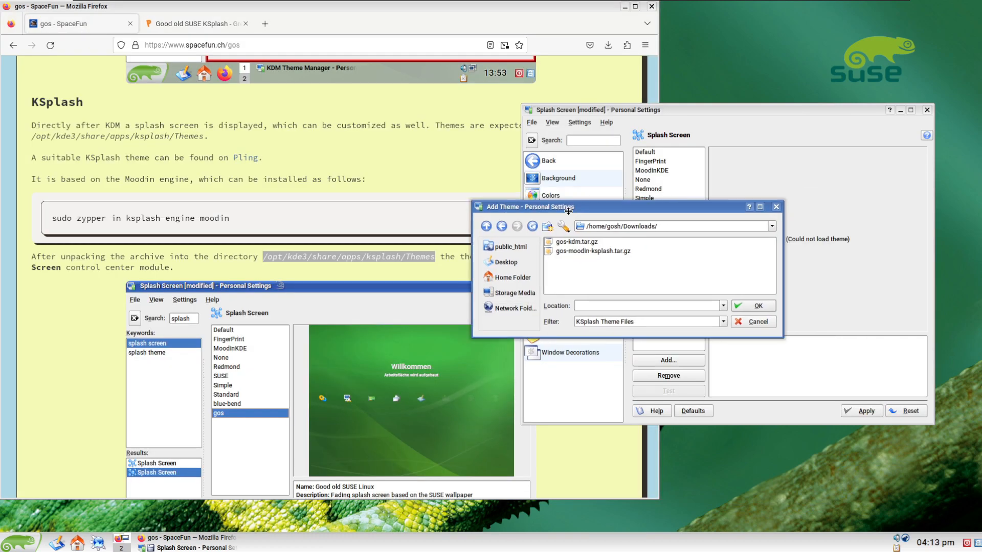
Add the splash theme from gos-moodin-ksplash.tar.gz in Downloads and apply the gos splash screen.
double_click(568, 250)
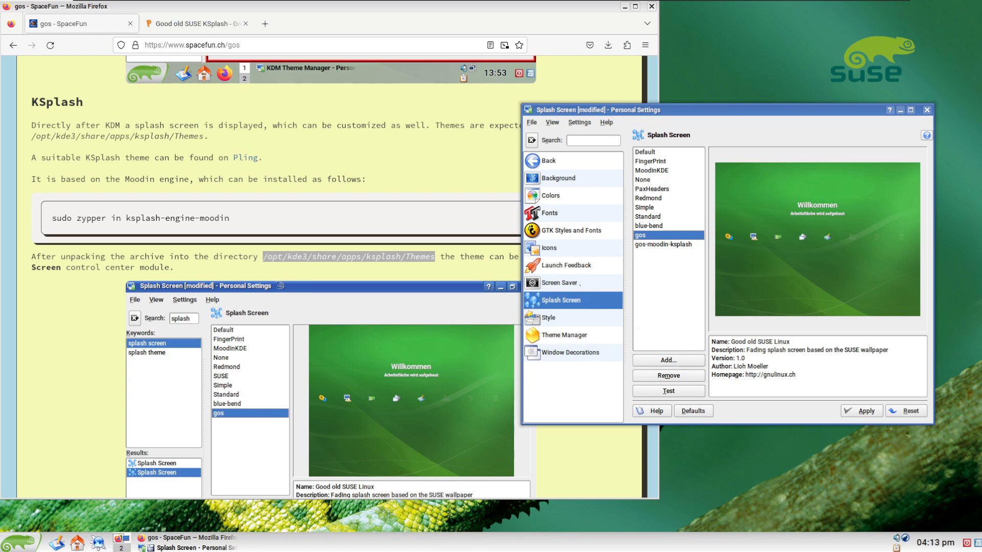
left_click(862, 411)
left_click(686, 360)
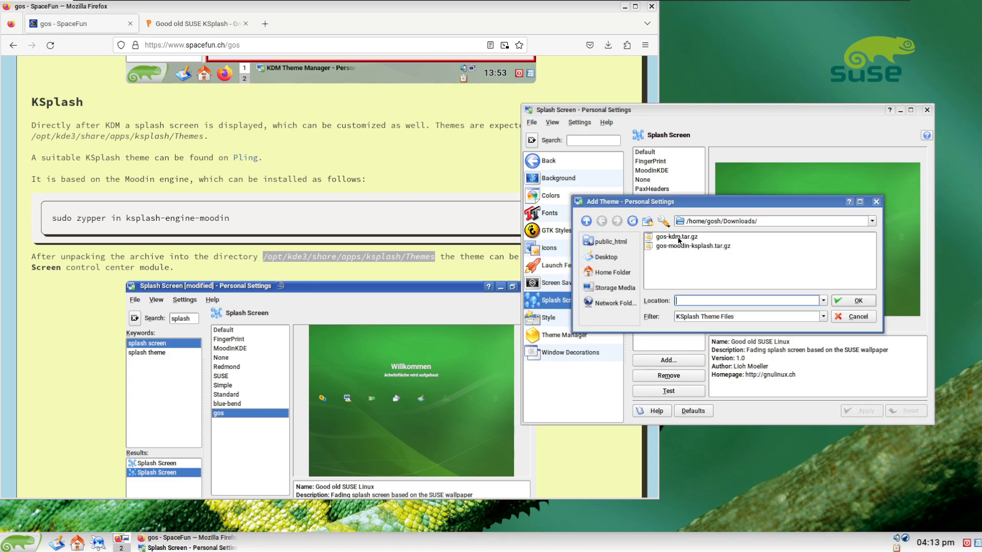
left_click(854, 316)
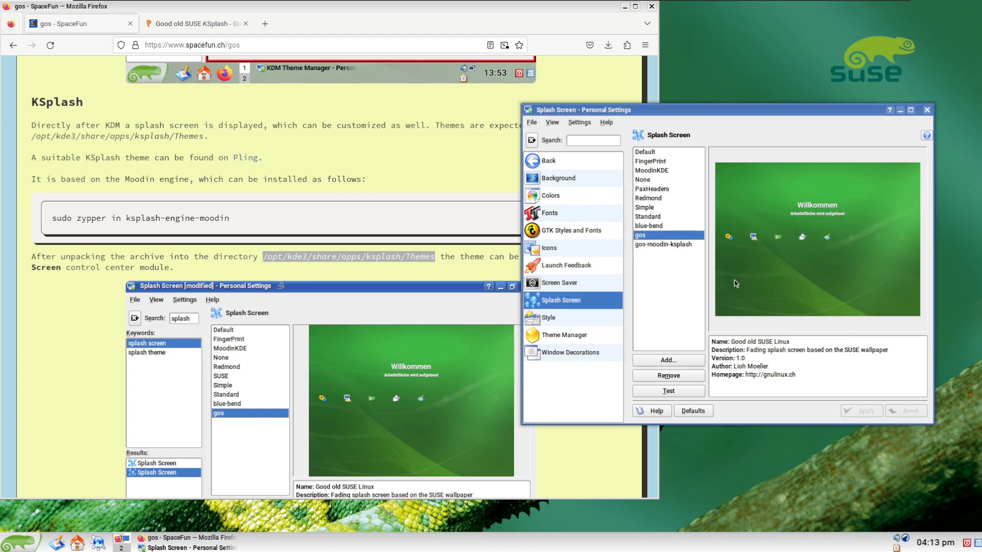
Return to the SpaceFun tutorial and read from the rest of the KSplash section through Additional programs, NetworkManager and Sound.
left_click(385, 299)
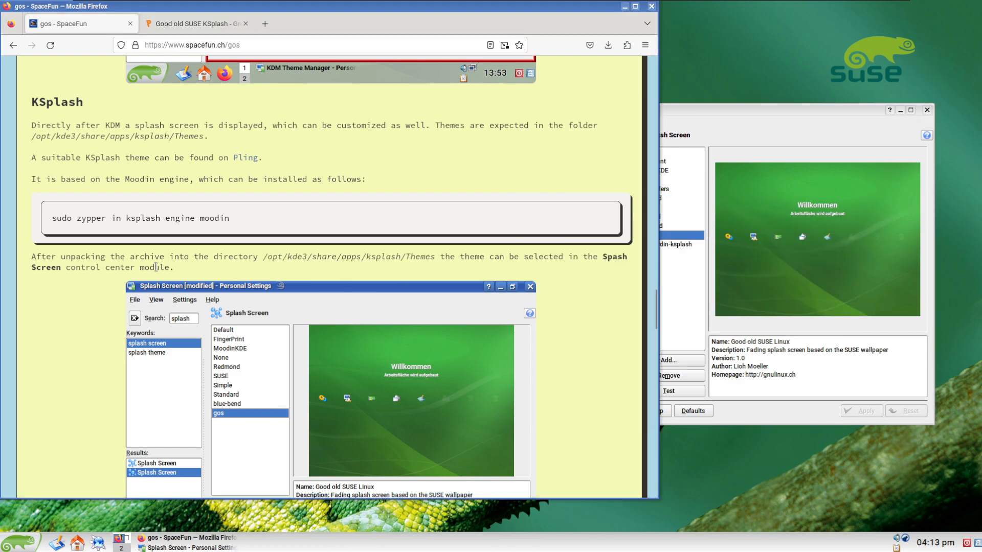
left_click_drag(150, 259, 402, 273)
left_click(311, 266)
scroll(311, 268, "down", 10)
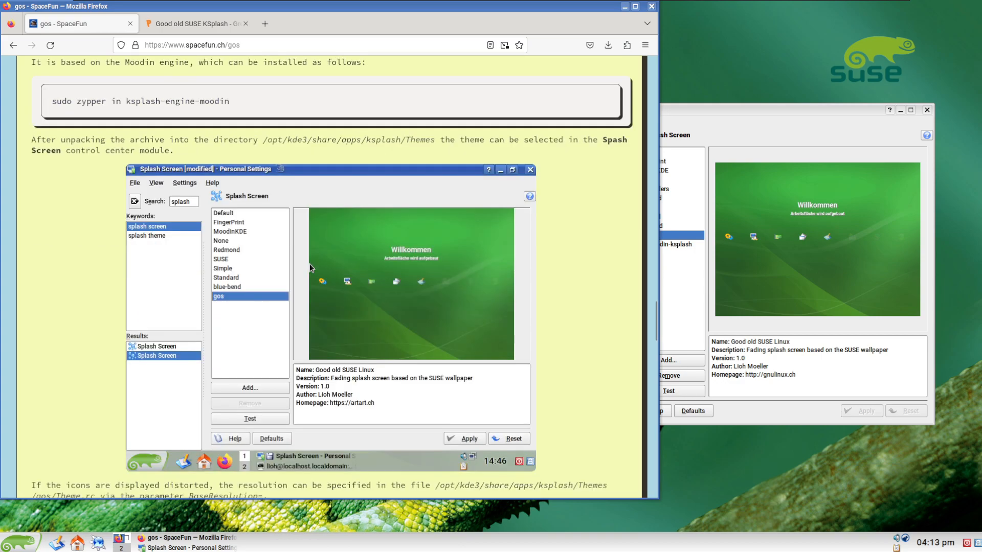
scroll(404, 256, "down", 1)
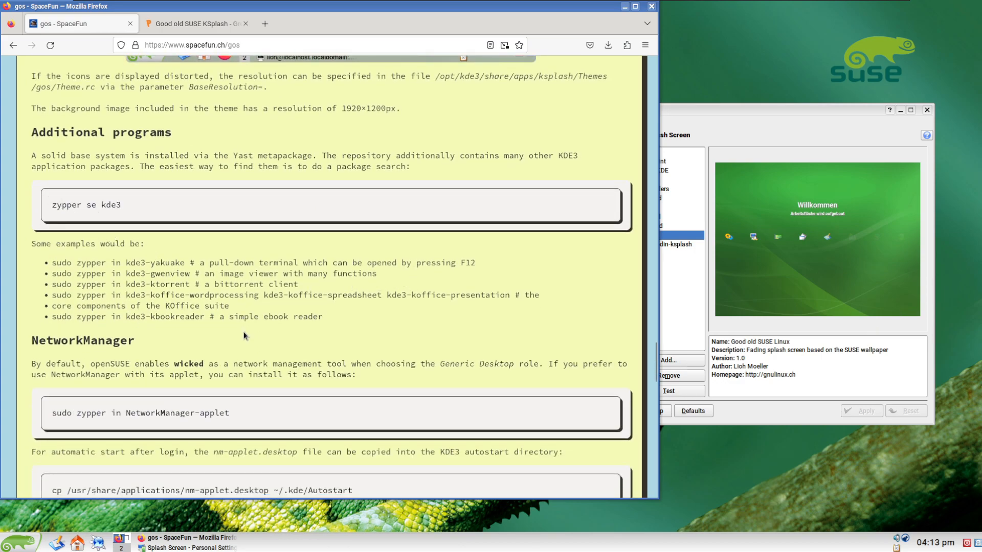
scroll(142, 341, "down", 1)
scroll(143, 343, "down", 2)
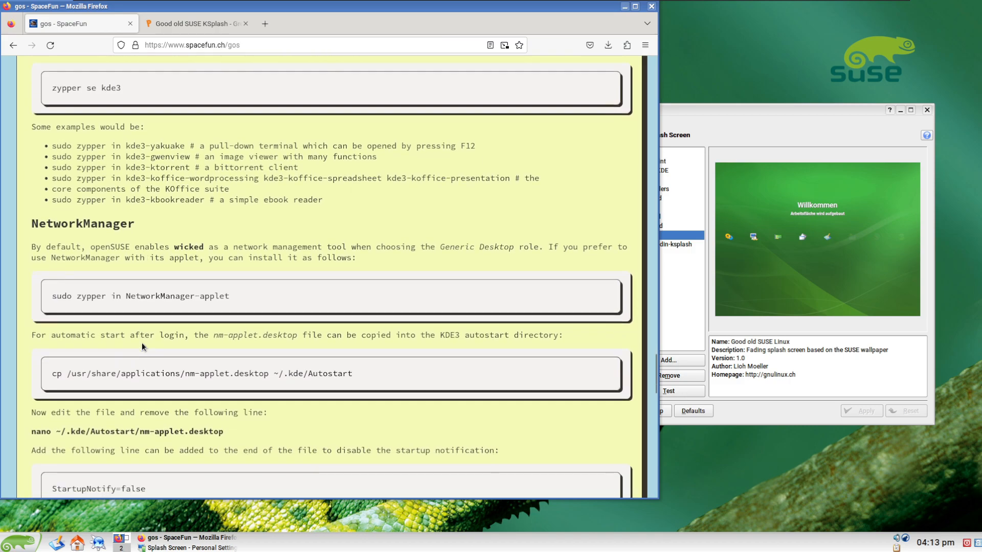
scroll(109, 344, "down", 2)
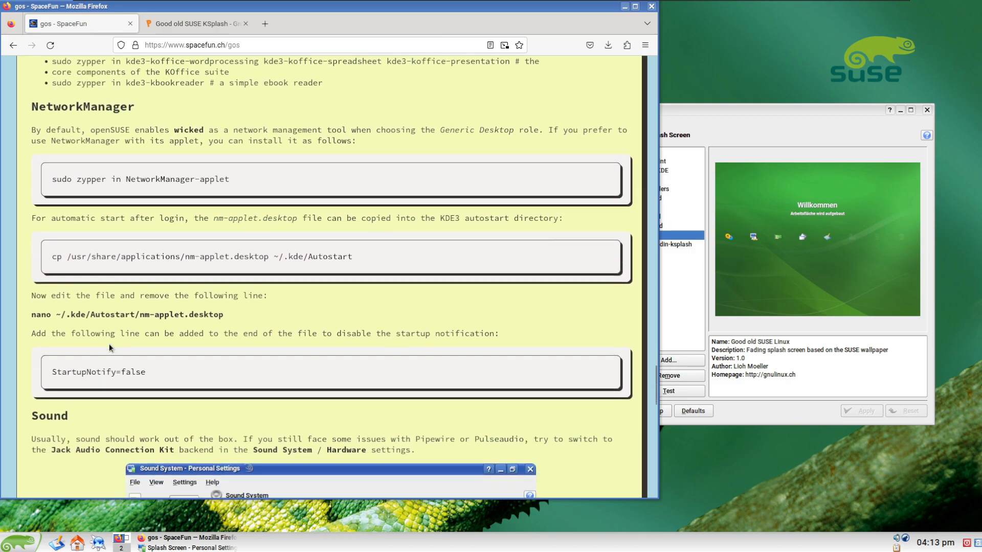
scroll(109, 348, "down", 9)
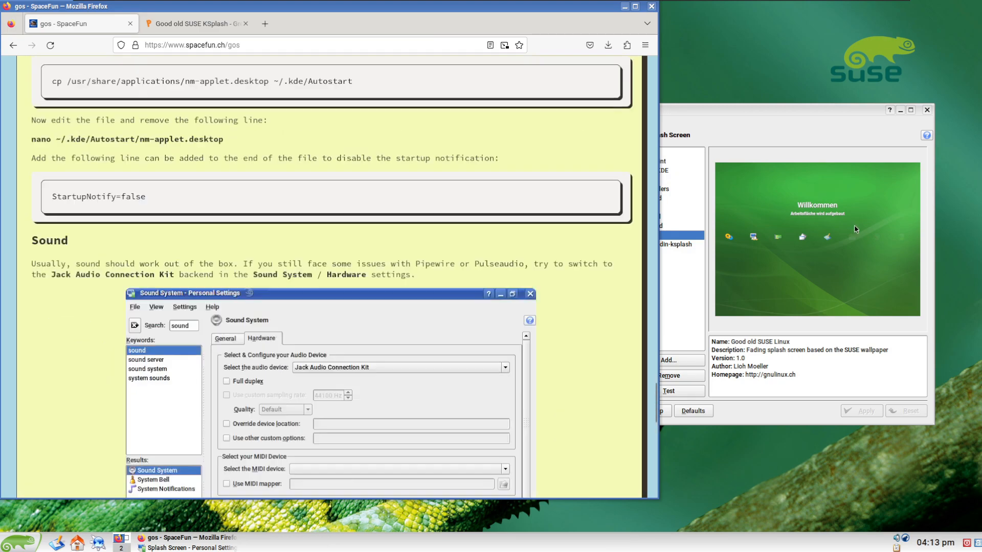
Maximize the Personal Settings window and look through its Security & Privacy and Sound & Multimedia categories.
left_click(911, 110)
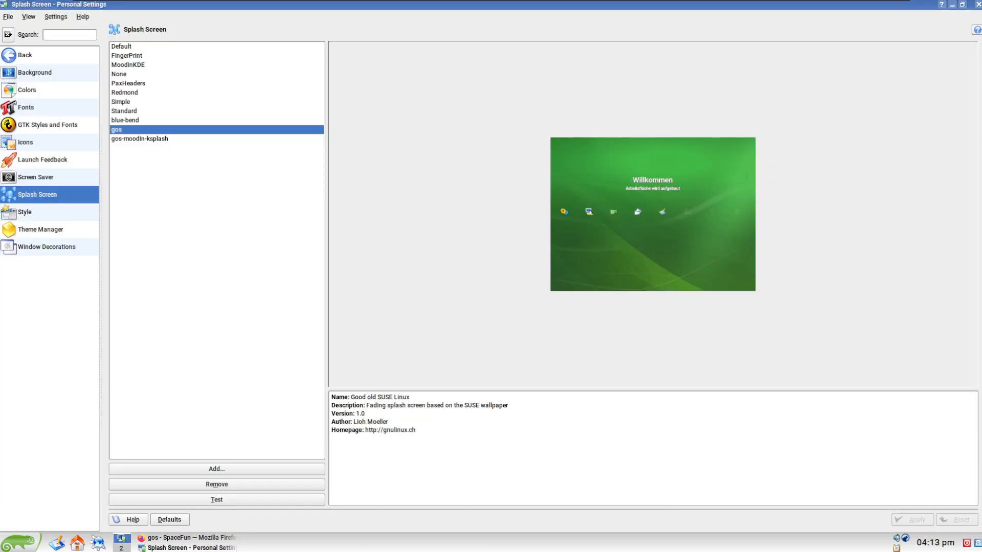
left_click(26, 57)
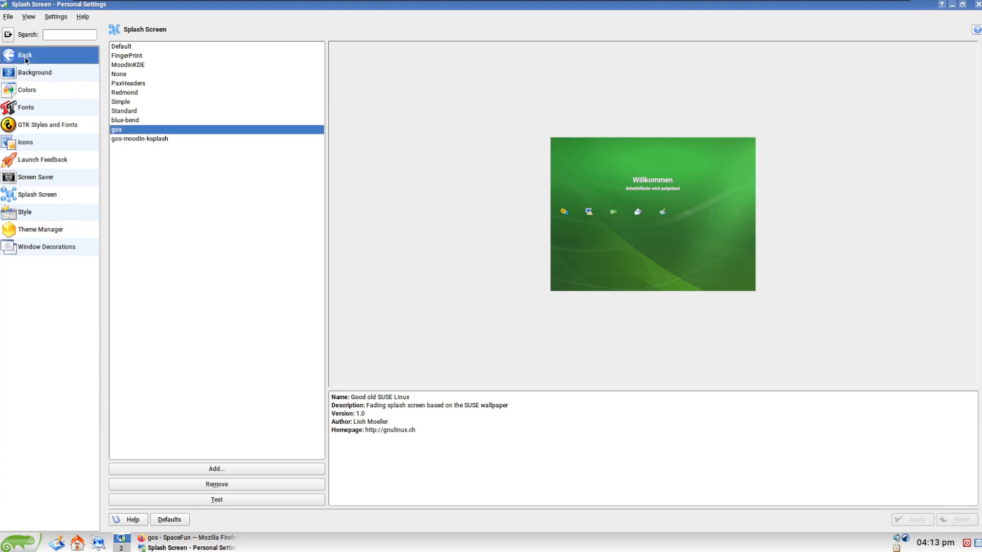
left_click(38, 160)
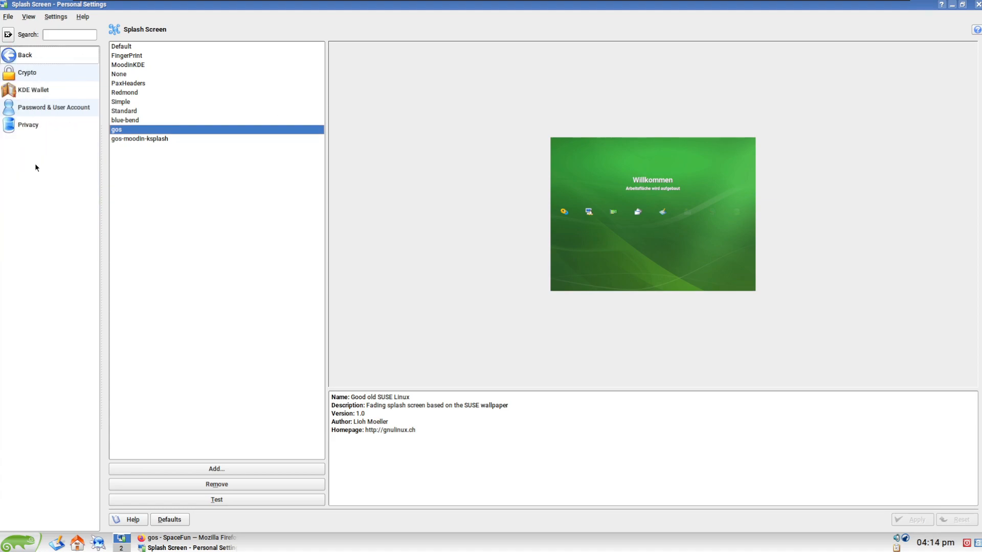
left_click(16, 57)
left_click(33, 181)
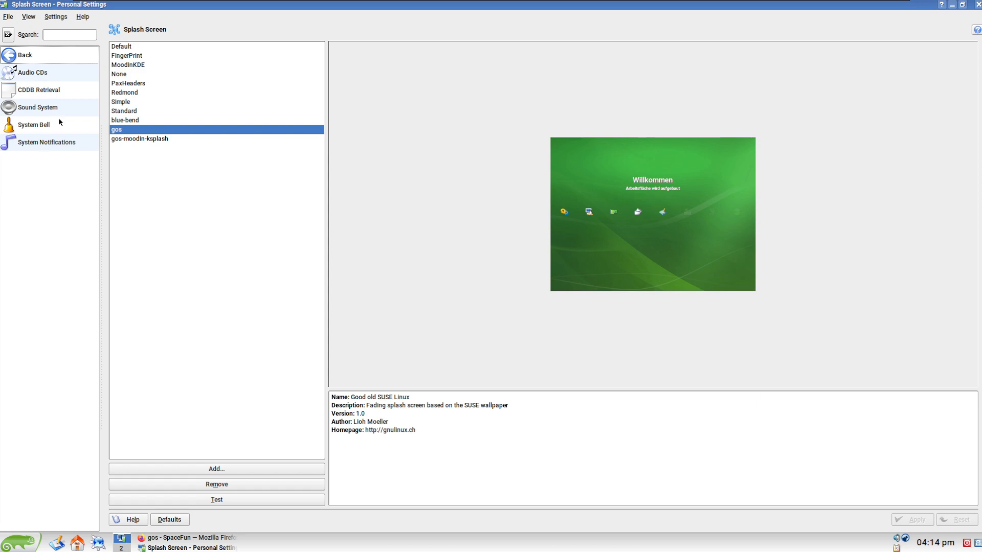
left_click(41, 56)
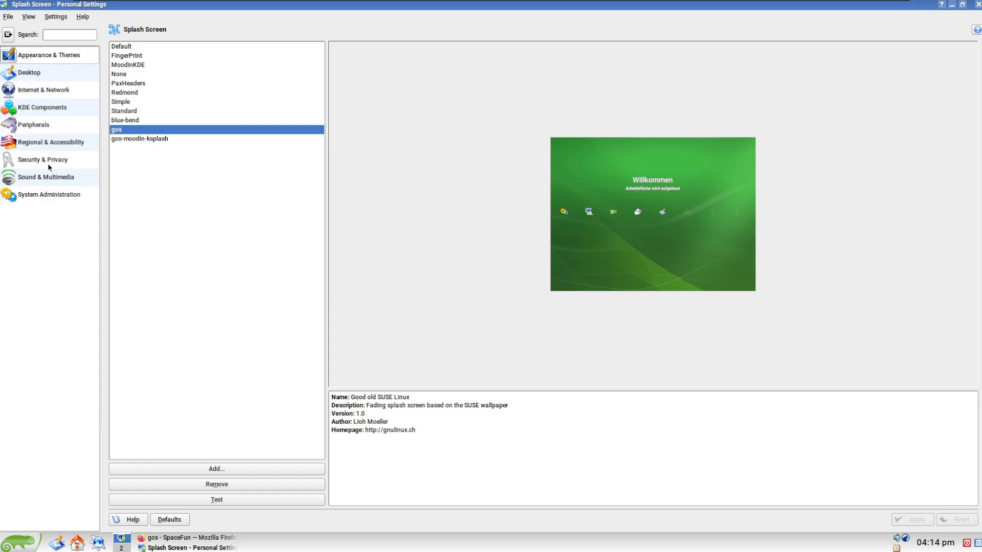
Look through the System Administration modules, including Login Manager and KDM Theme Manager, and leave the category.
left_click(37, 196)
left_click(55, 124)
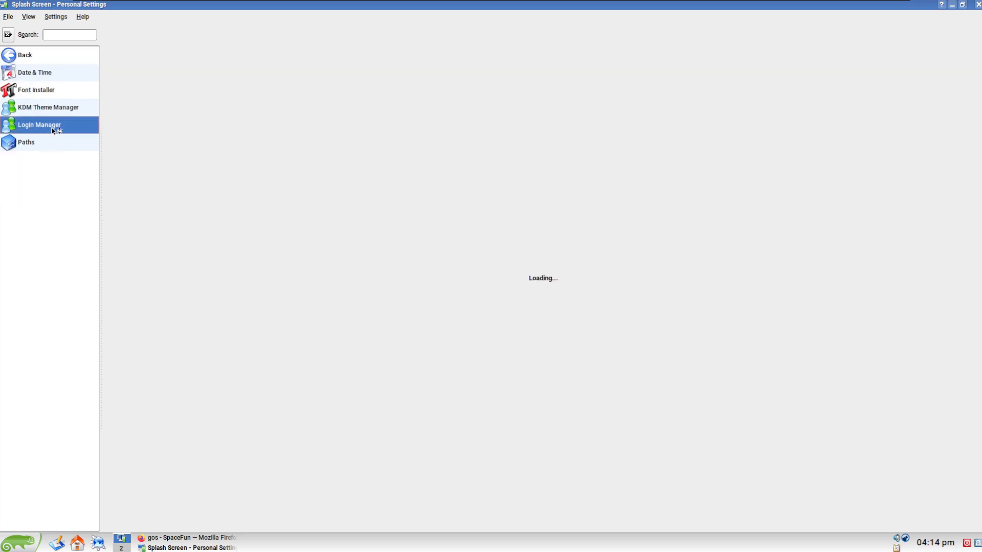
left_click(56, 106)
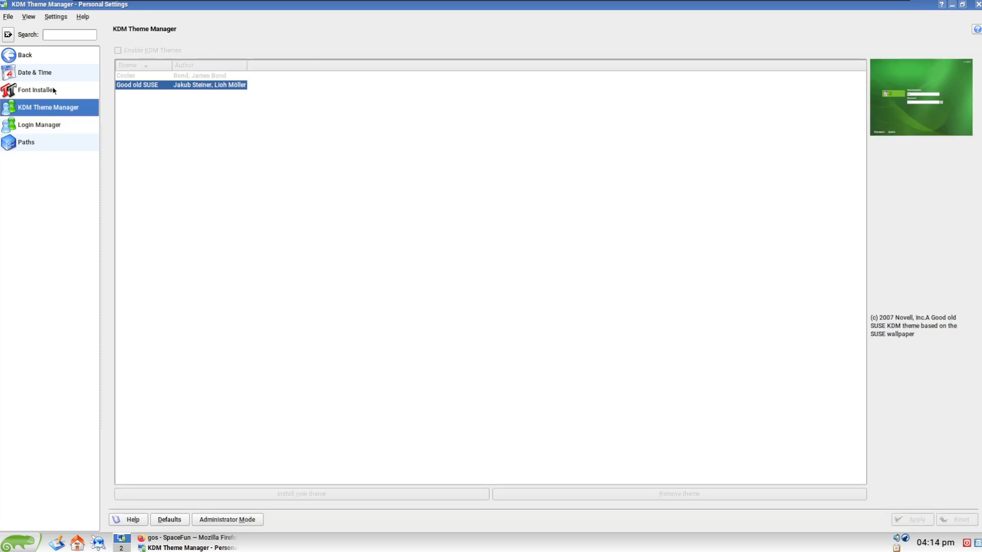
left_click(54, 90)
left_click(55, 73)
left_click(55, 55)
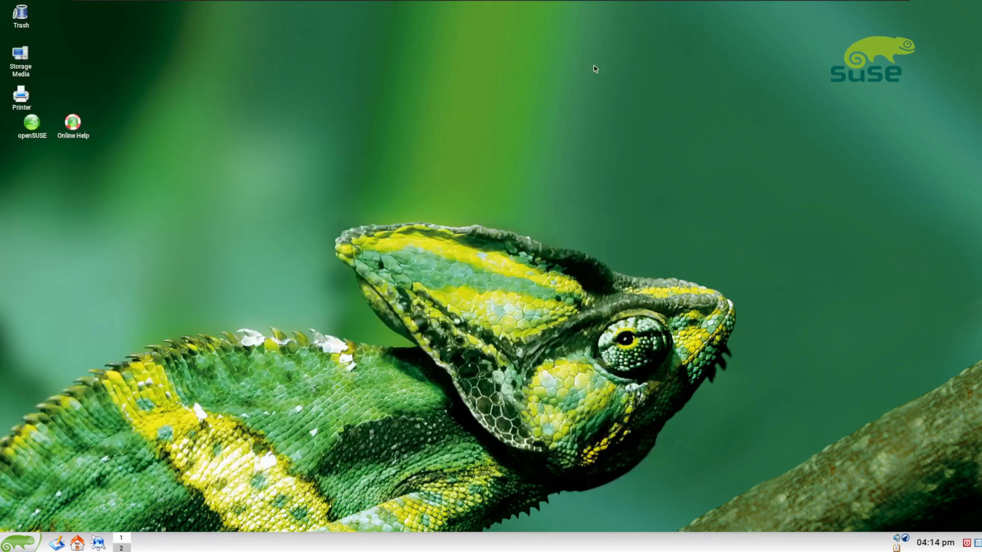
right_click(96, 185)
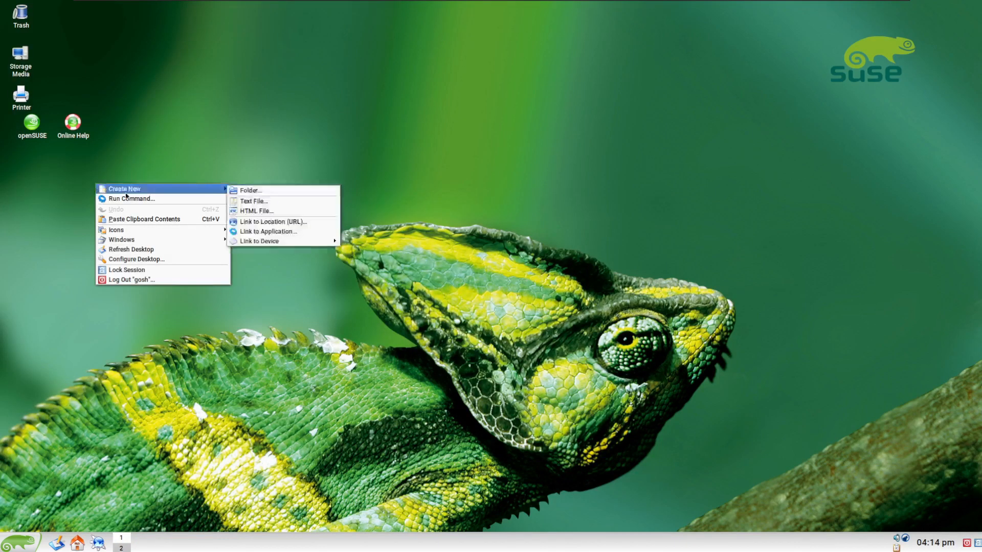
left_click(160, 219)
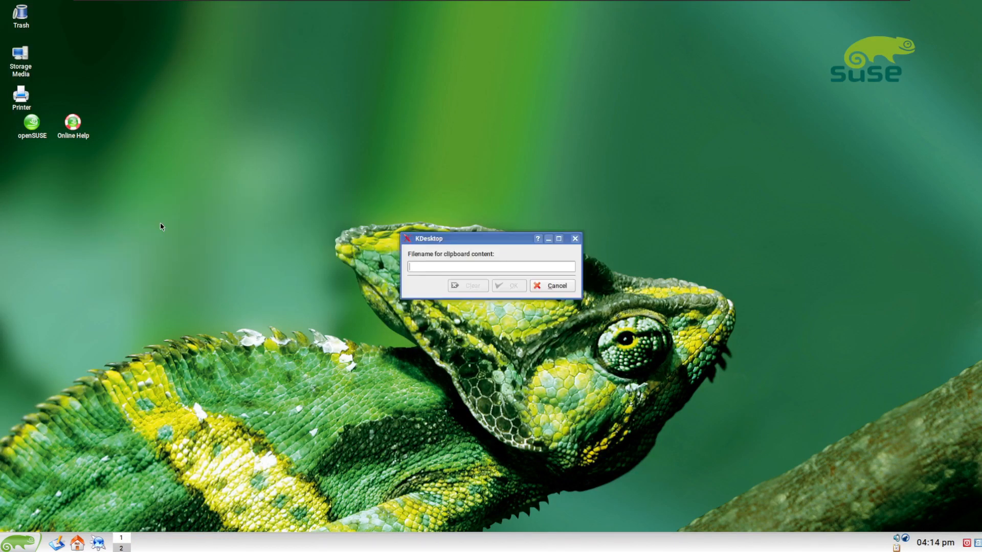
left_click(553, 285)
Line up the desktop icons in a horizontal row, and rearrange them into a vertical column.
right_click(392, 255)
mouse_move(475, 305)
left_click(577, 314)
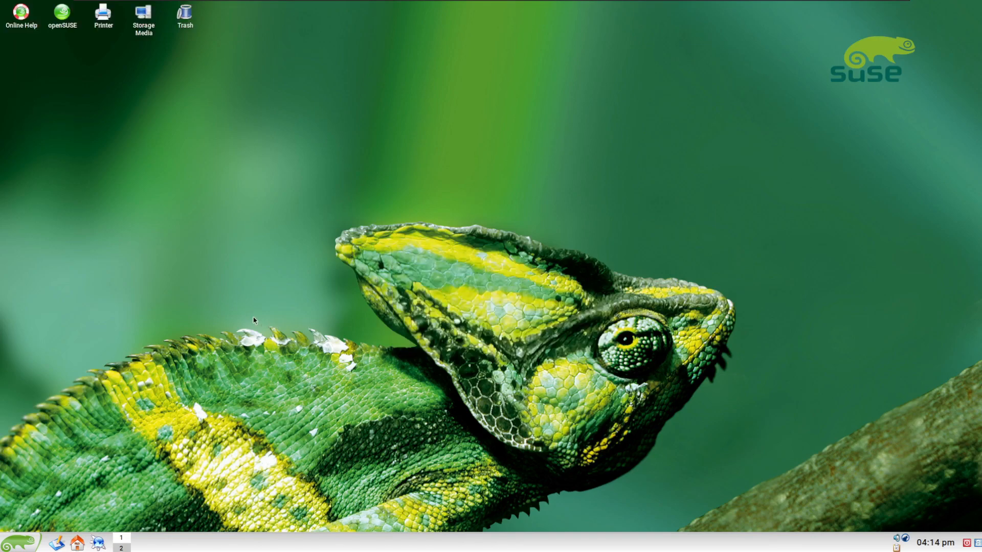
right_click(280, 245)
mouse_move(358, 291)
left_click(481, 313)
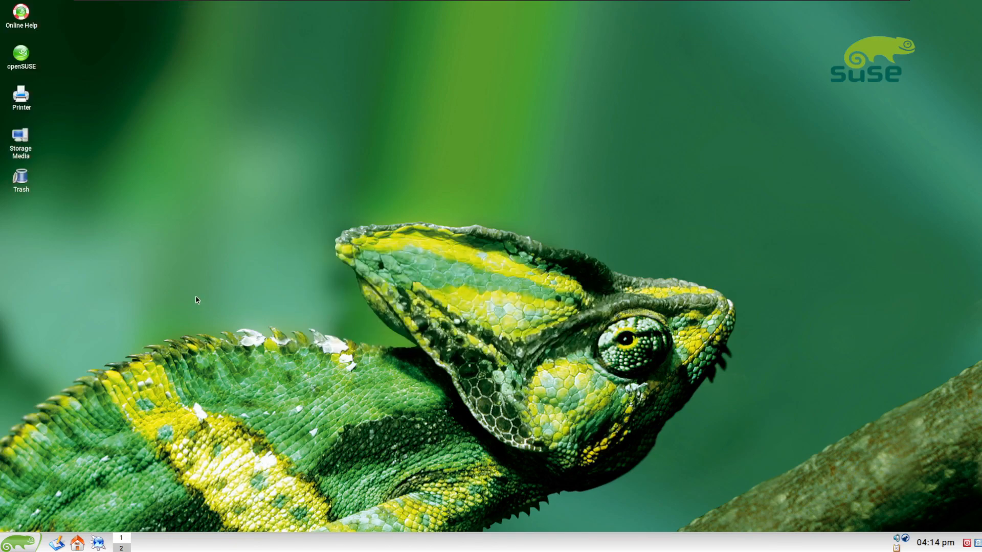
Log out of the desktop session and restart the computer from the login screen.
left_click(12, 548)
left_click(168, 499)
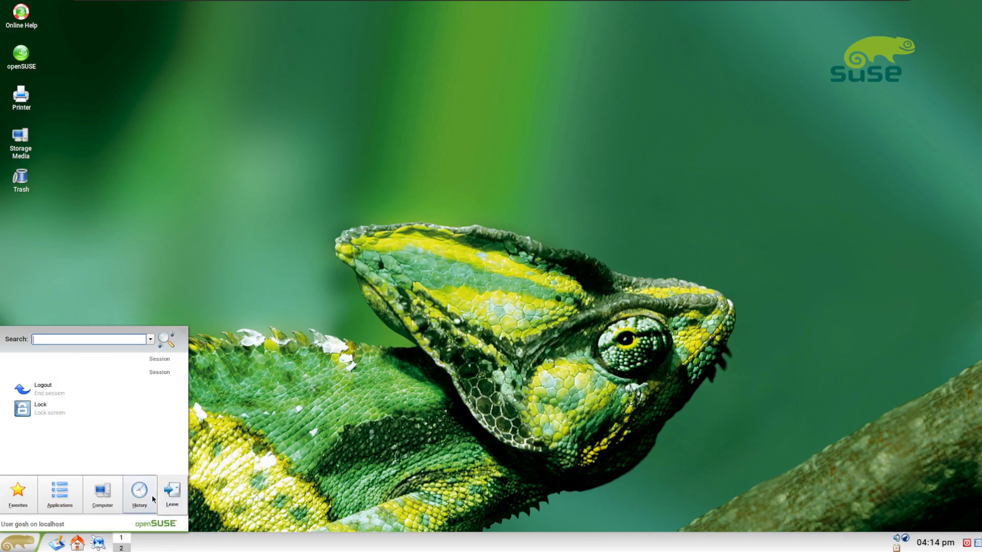
left_click(71, 387)
left_click(445, 306)
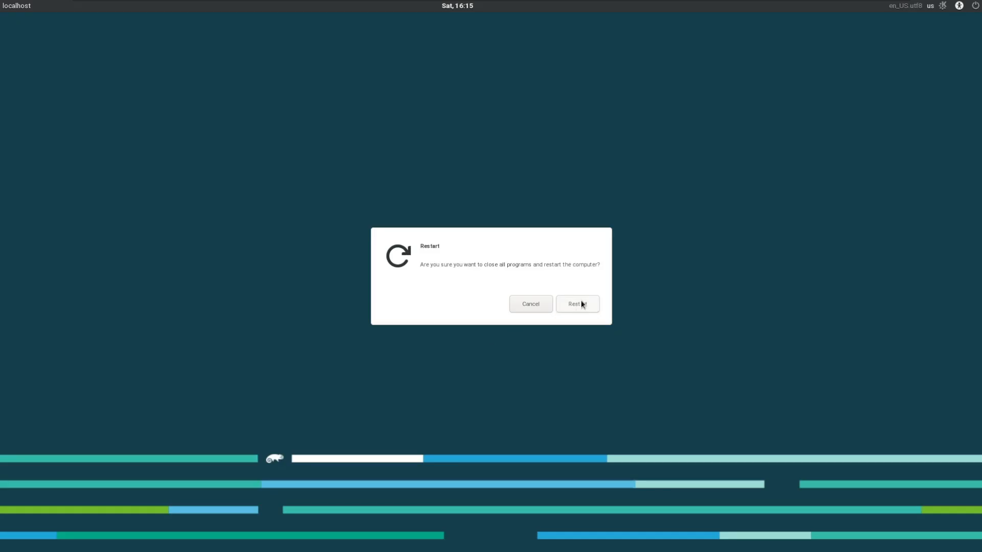
left_click(578, 303)
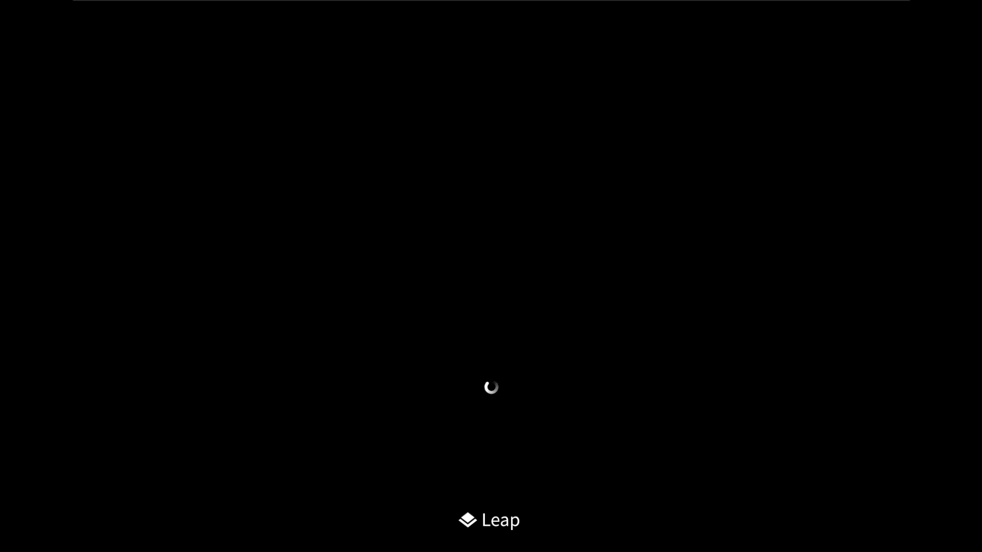
Choose the KDE3 session type, log in with the account password and dismiss the startup tips.
left_click(551, 342)
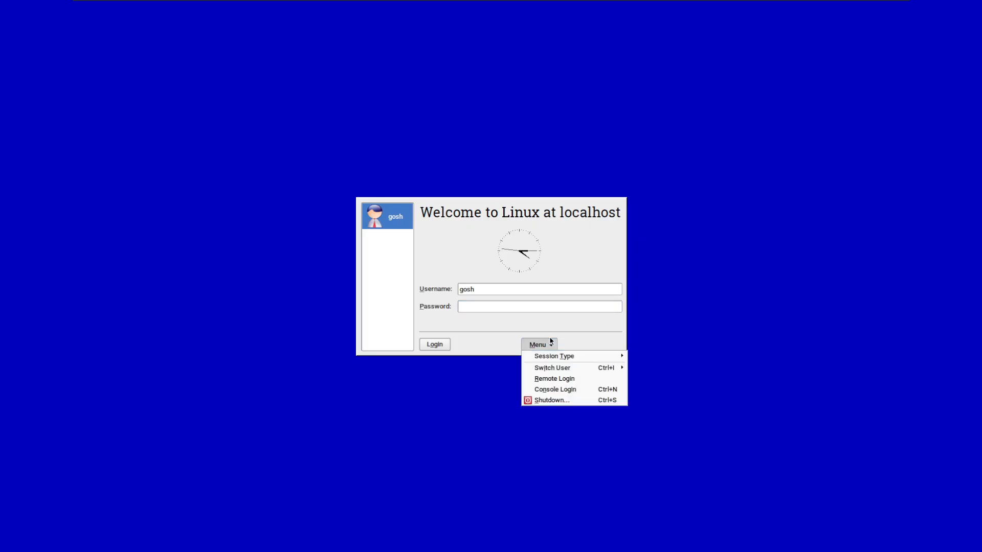
mouse_move(556, 354)
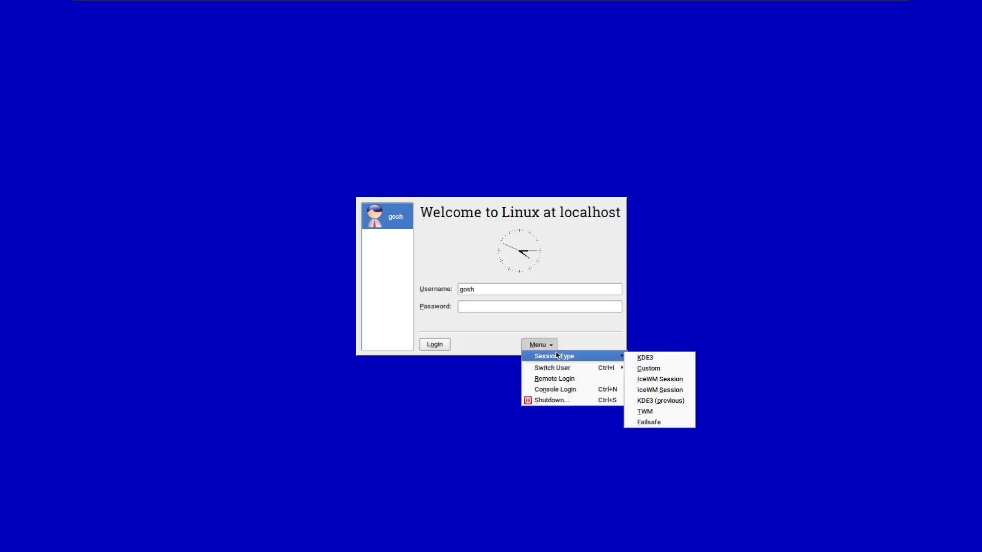
left_click(645, 357)
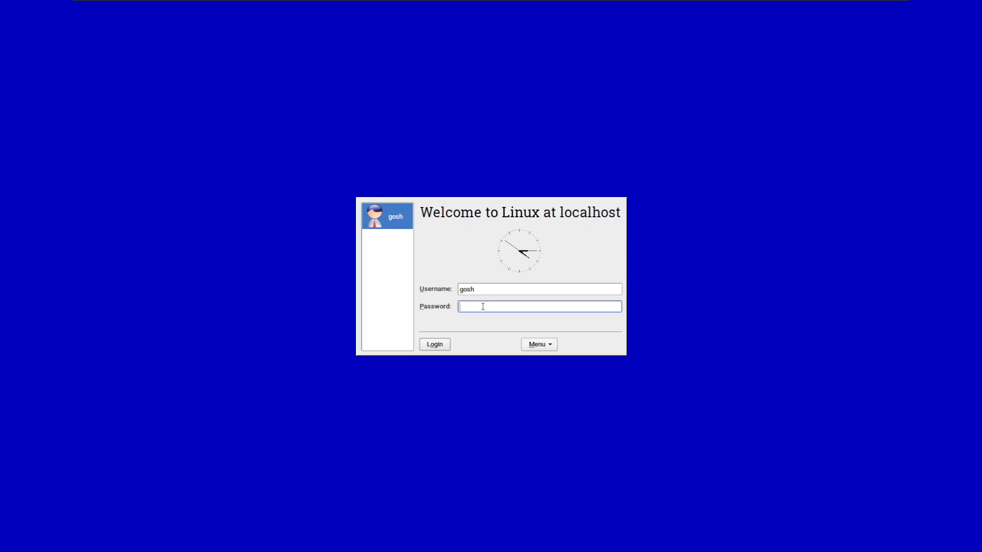
left_click(550, 343)
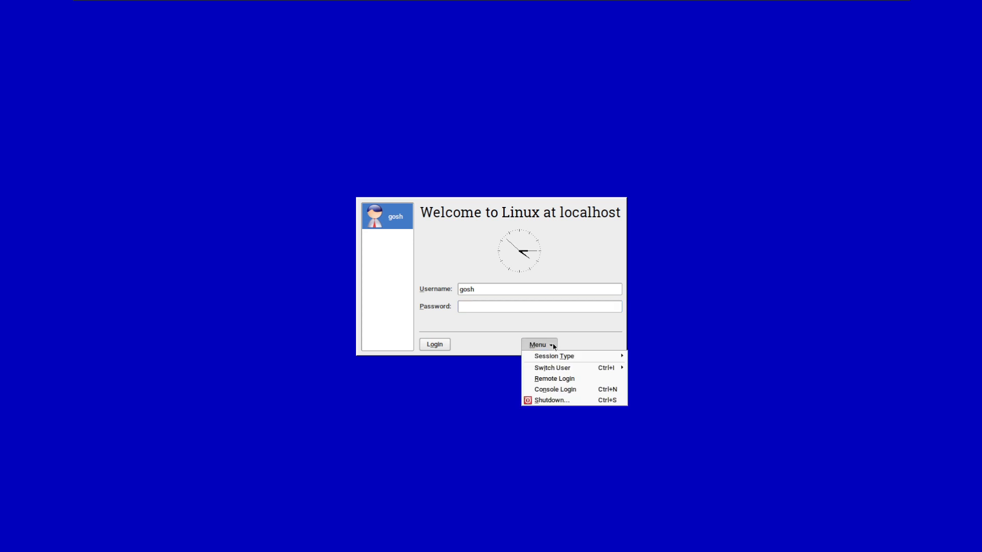
left_click(488, 333)
type("***")
key("Return")
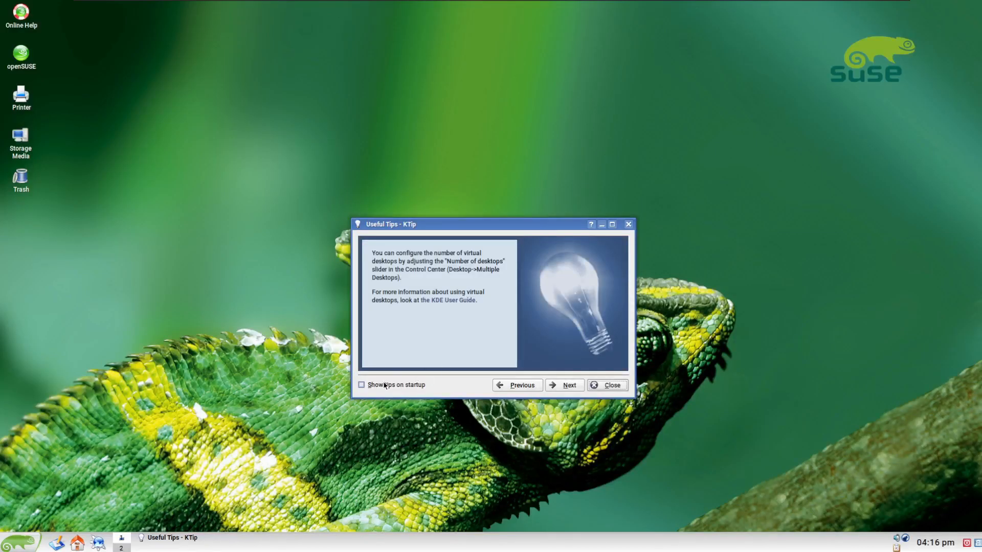
left_click(609, 385)
Browse the start menu's Applications, Education, Computer and Favorites entries, and view Storage Media in the file manager before closing it.
left_click(7, 547)
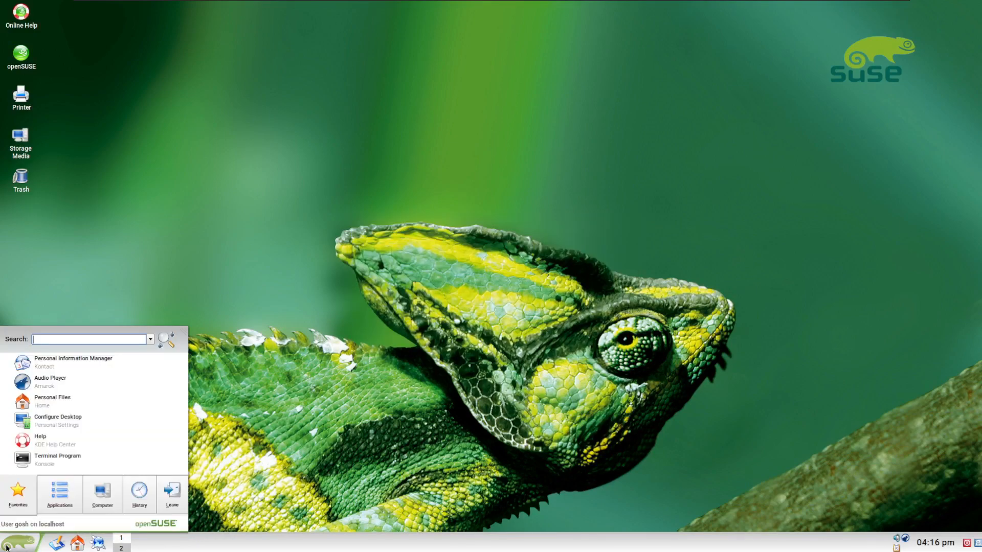
left_click(56, 504)
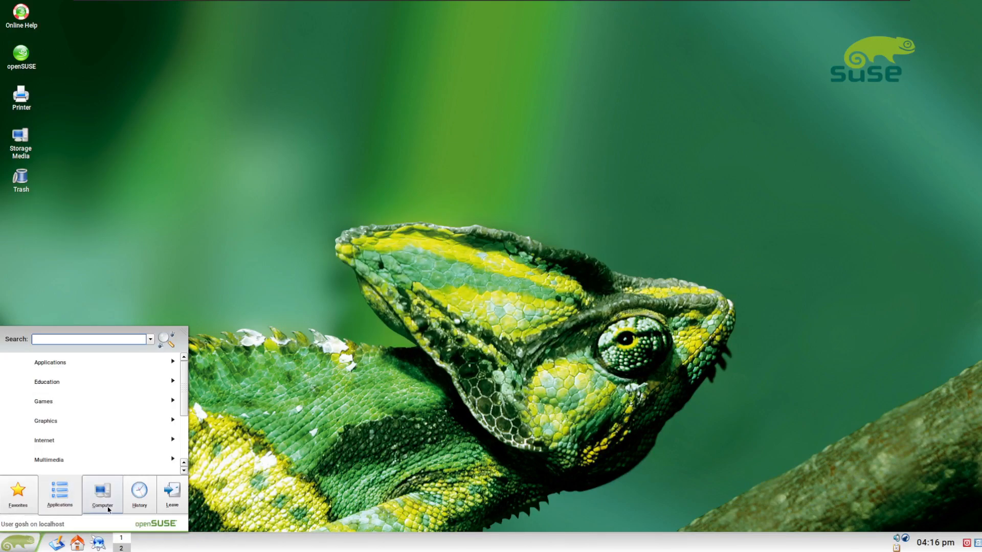
left_click(92, 380)
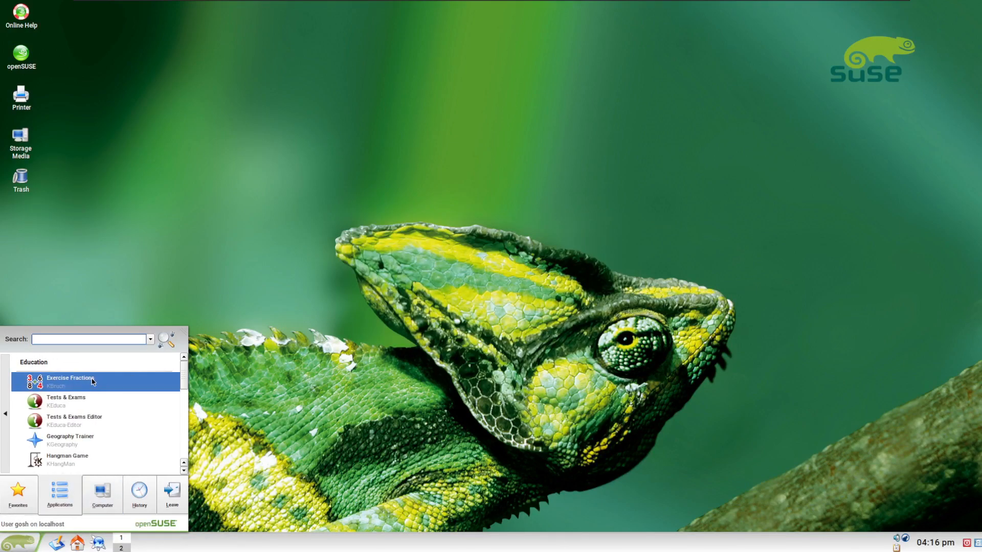
left_click(94, 501)
mouse_move(18, 493)
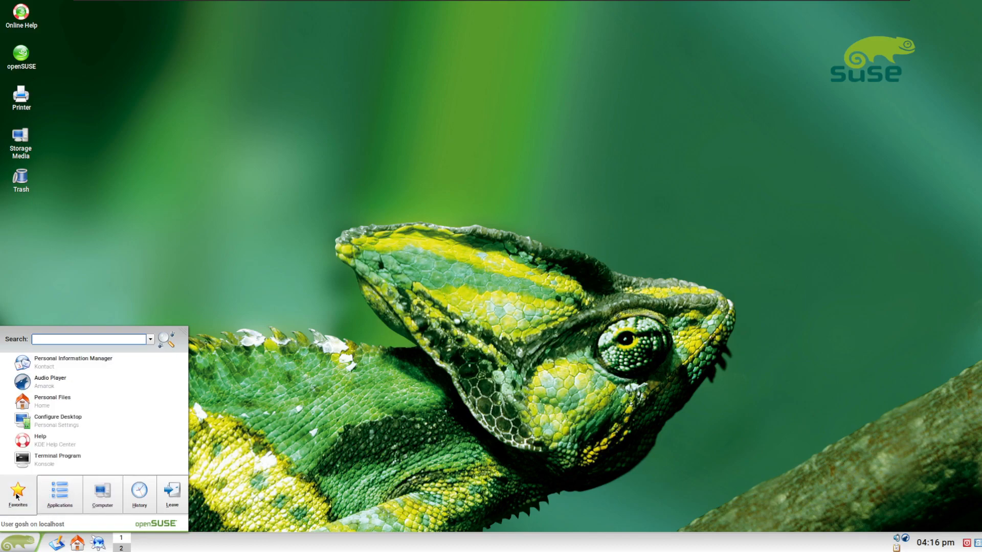
left_click(18, 542)
left_click(23, 142)
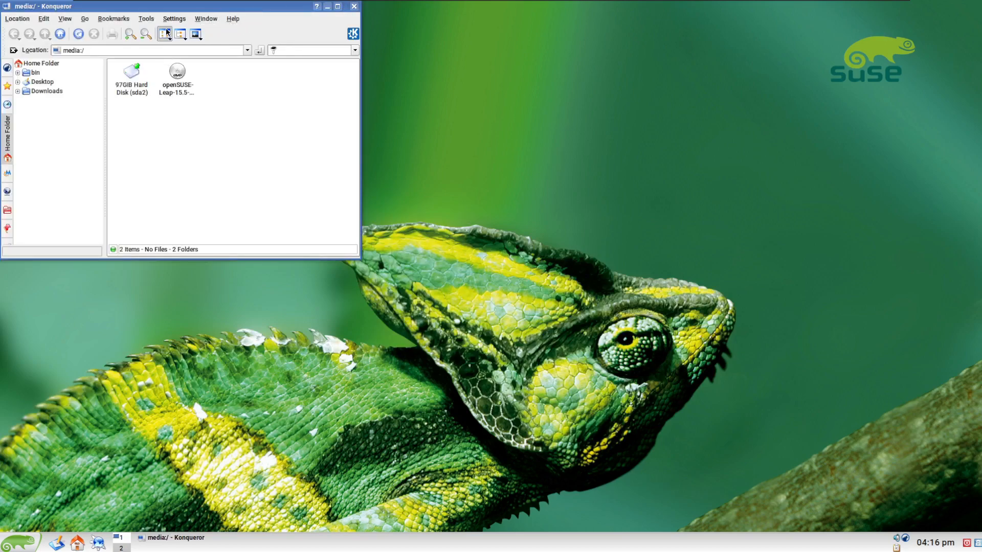
left_click(352, 6)
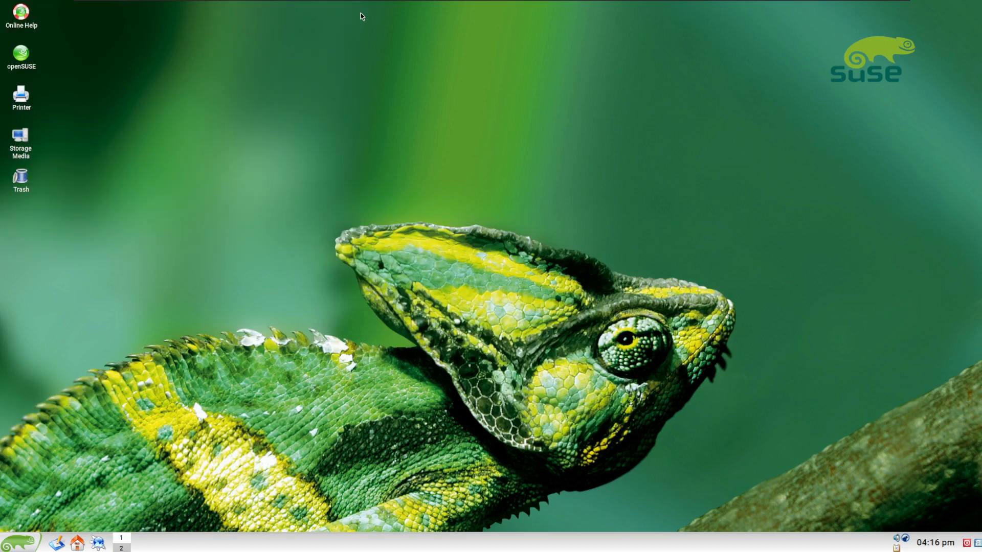
Open the KMix sound mixer from the volume control, view its Input and Switches channels, and quit it.
left_click(896, 538)
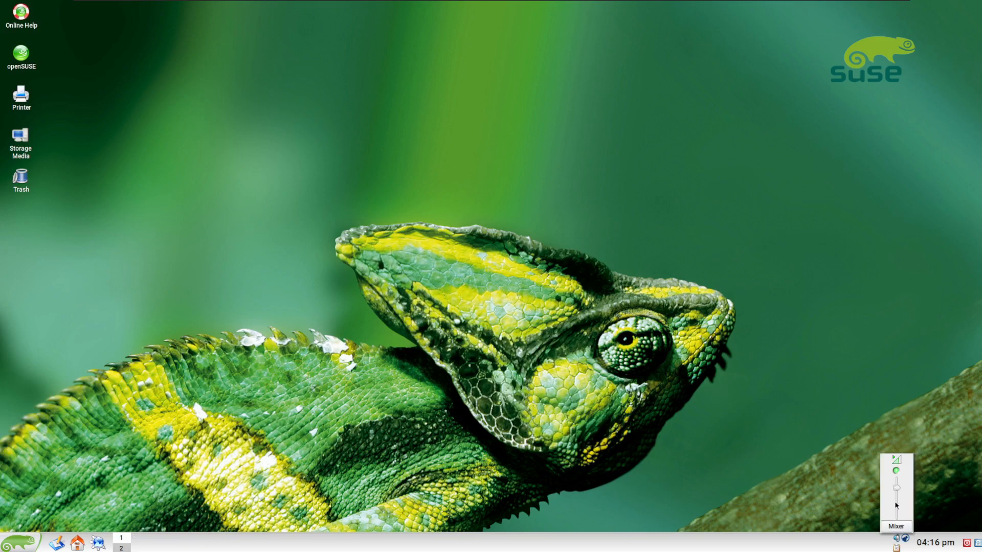
left_click(896, 526)
left_click(287, 199)
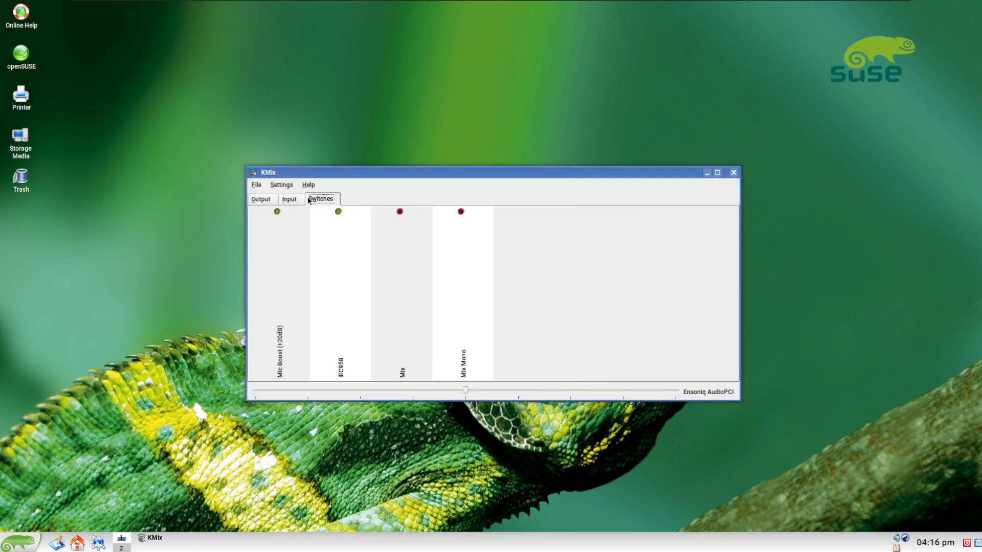
left_click(256, 185)
left_click(263, 194)
Browse the start menu's Computer, History and Favorites entries, and open Configure Desktop.
left_click(20, 542)
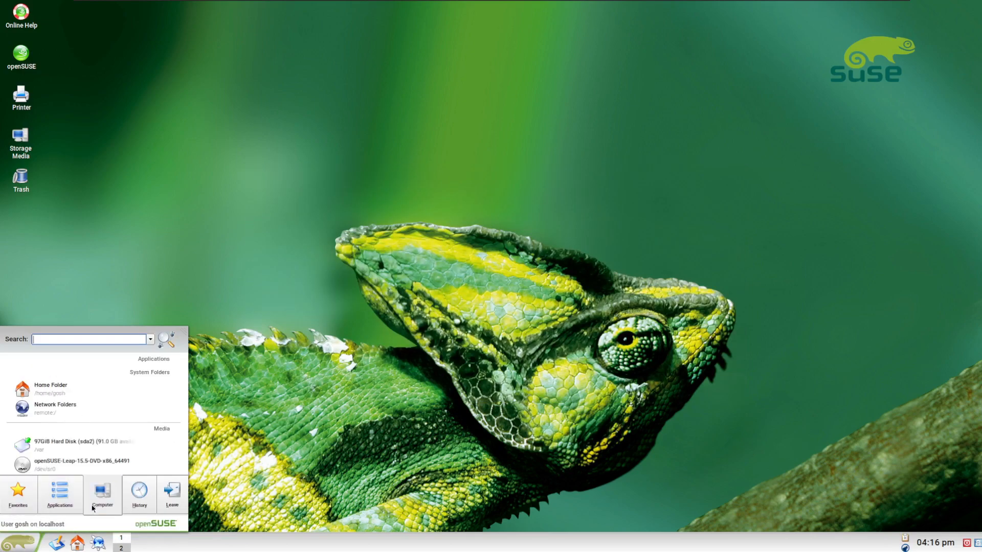
mouse_move(131, 510)
scroll(136, 410, "down", 3)
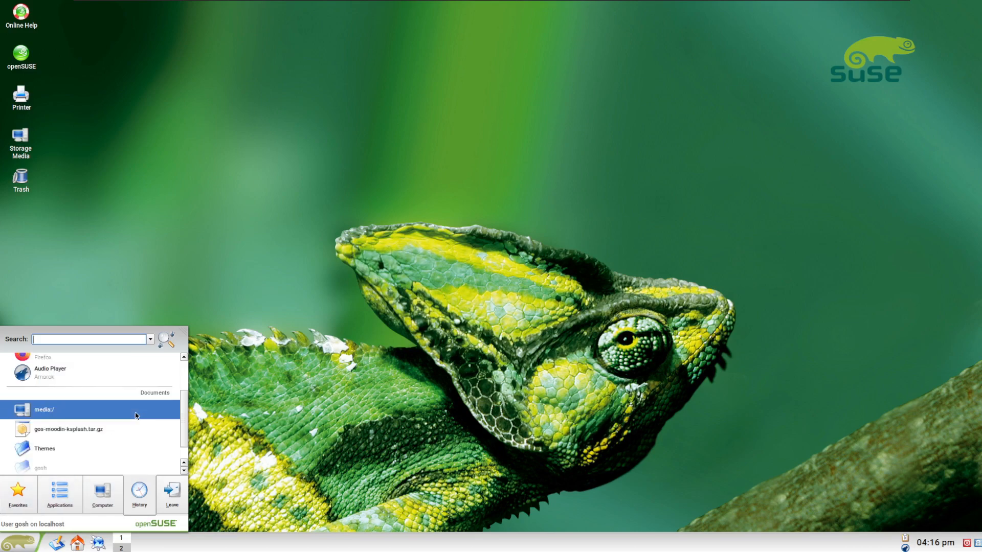
mouse_move(20, 493)
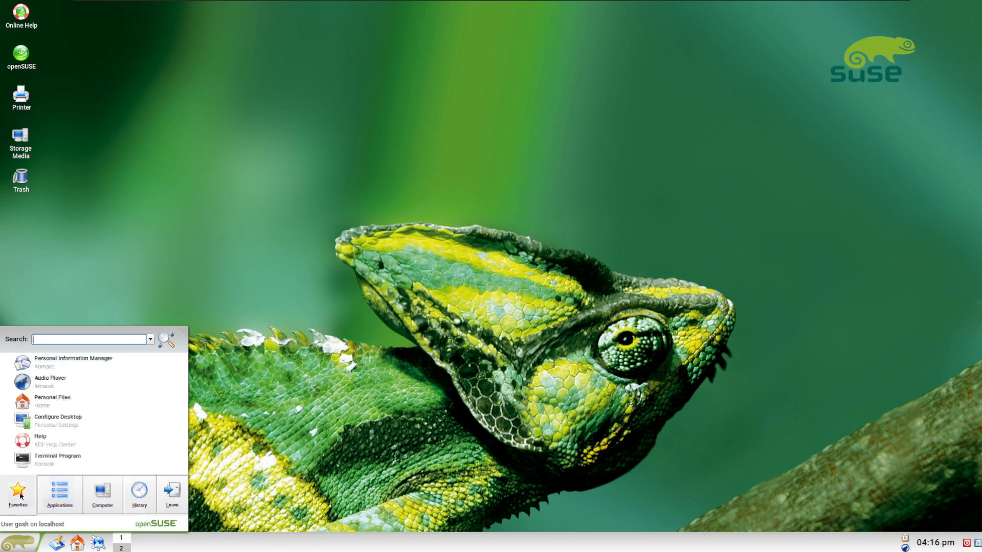
left_click(76, 420)
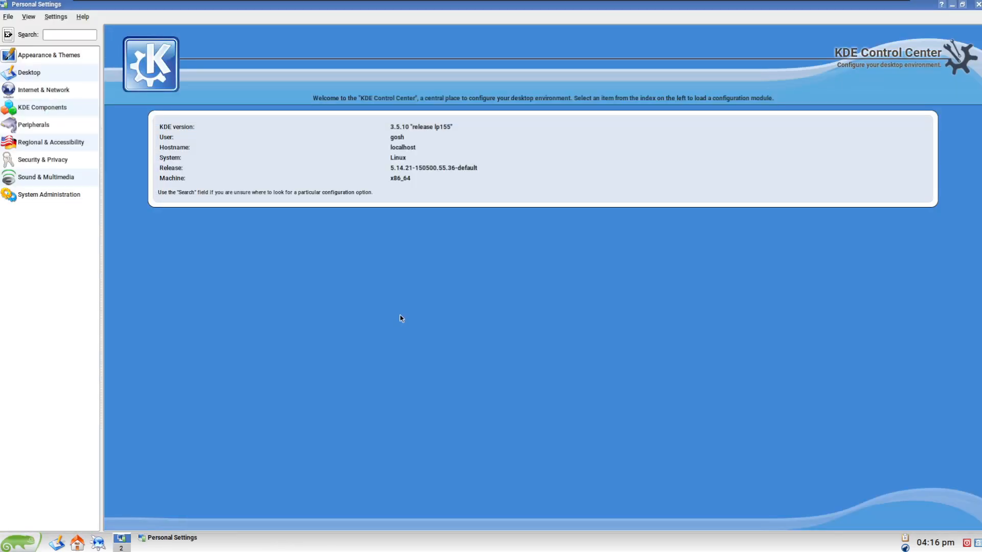
View the Splash Screen and Window Decorations settings under Appearance & Themes, including the list of available window decorations.
left_click(41, 75)
left_click(7, 56)
left_click(32, 53)
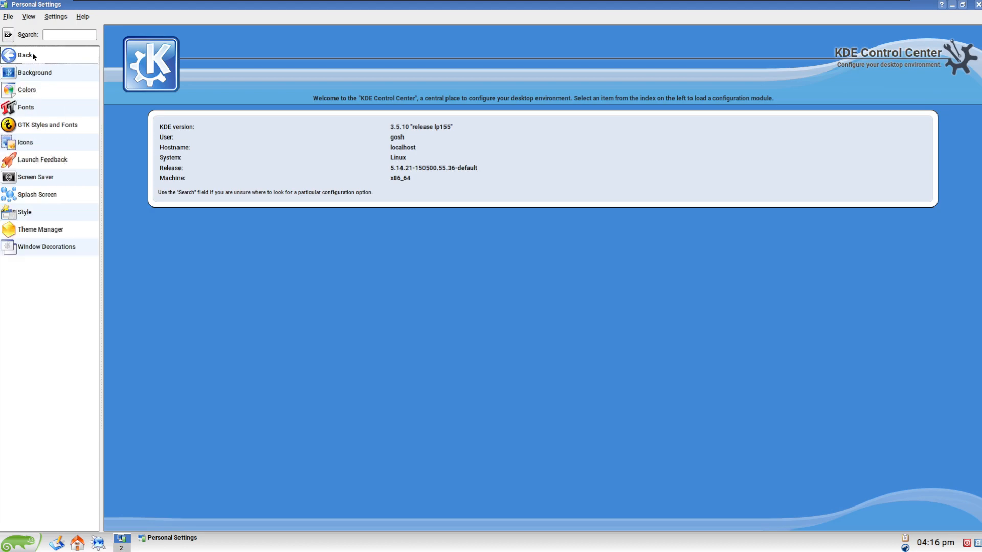
left_click(51, 196)
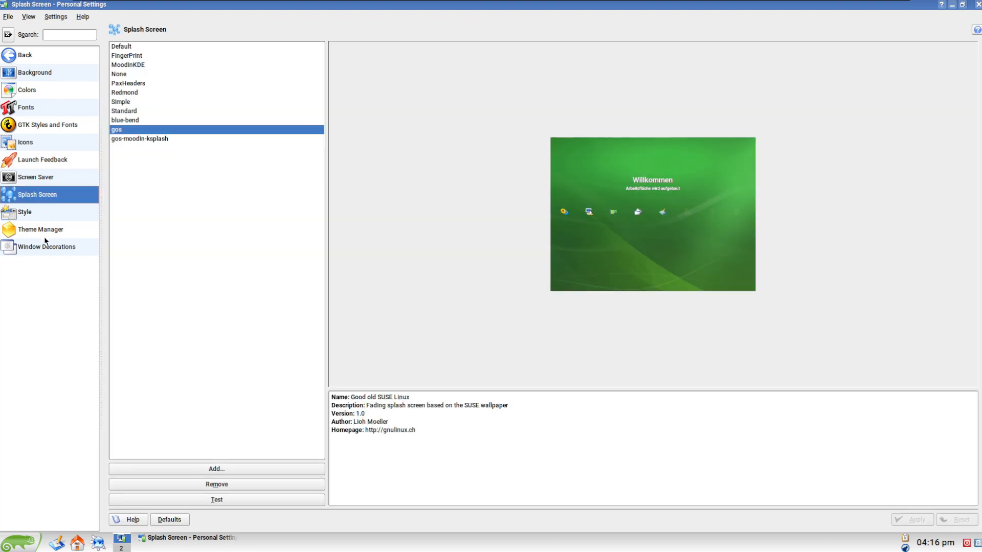
left_click(45, 244)
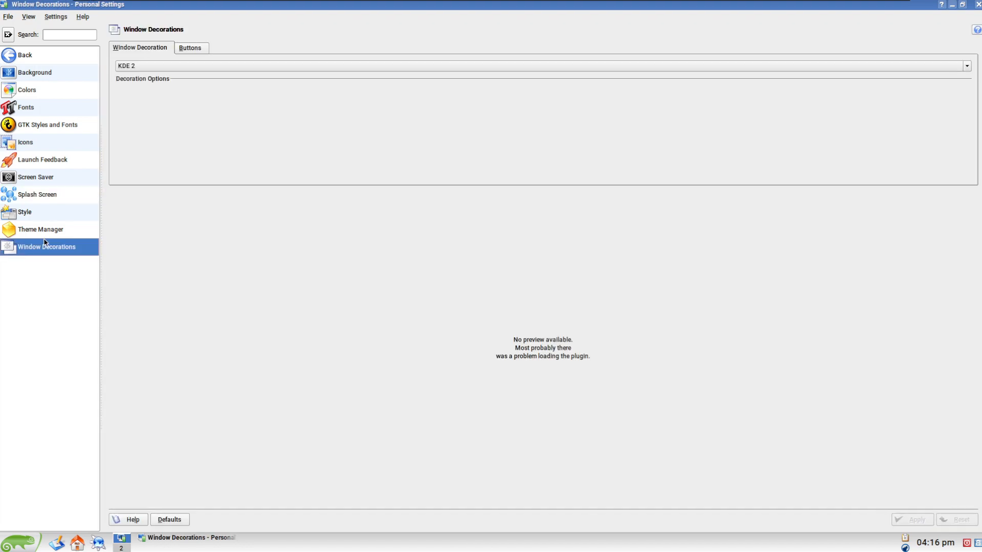
left_click(175, 65)
left_click(229, 277)
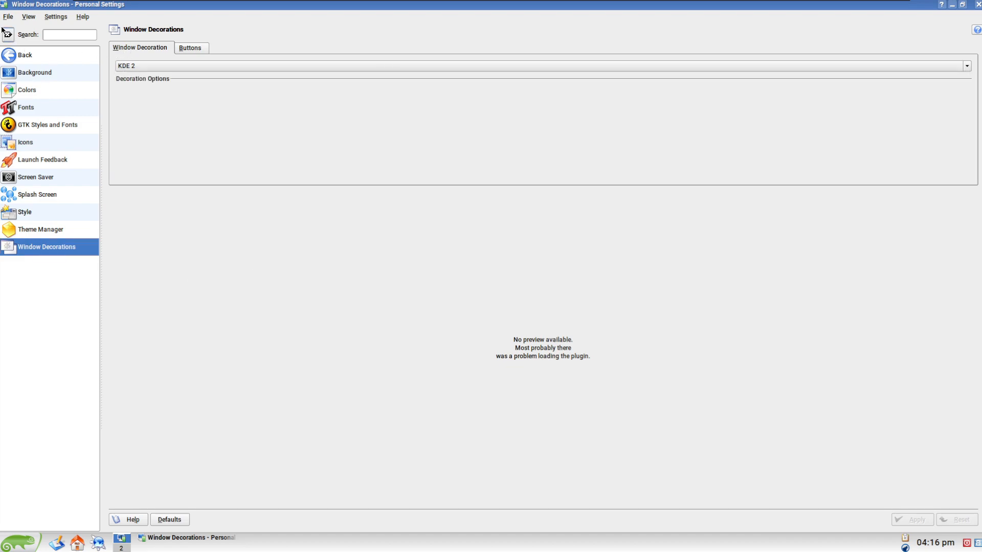
Enable KDM themes in the KDM Theme Manager under System Administration, authorizing with the root password, and apply the change.
left_click(17, 59)
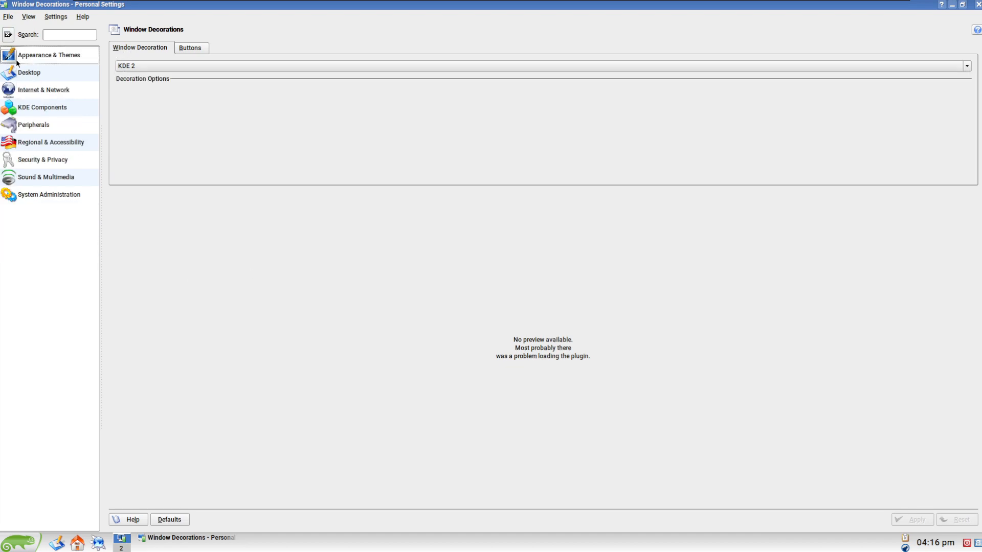
left_click(46, 194)
left_click(38, 106)
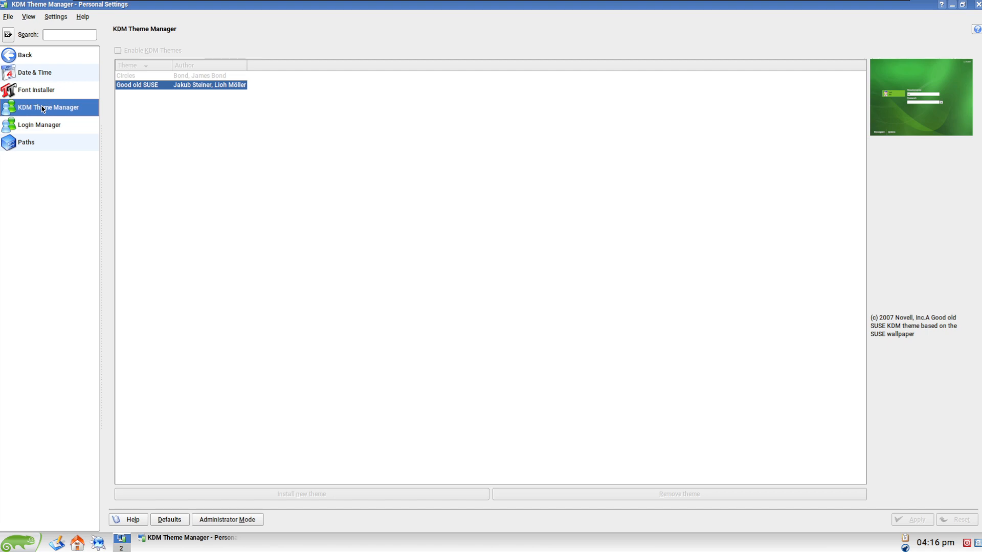
left_click(200, 519)
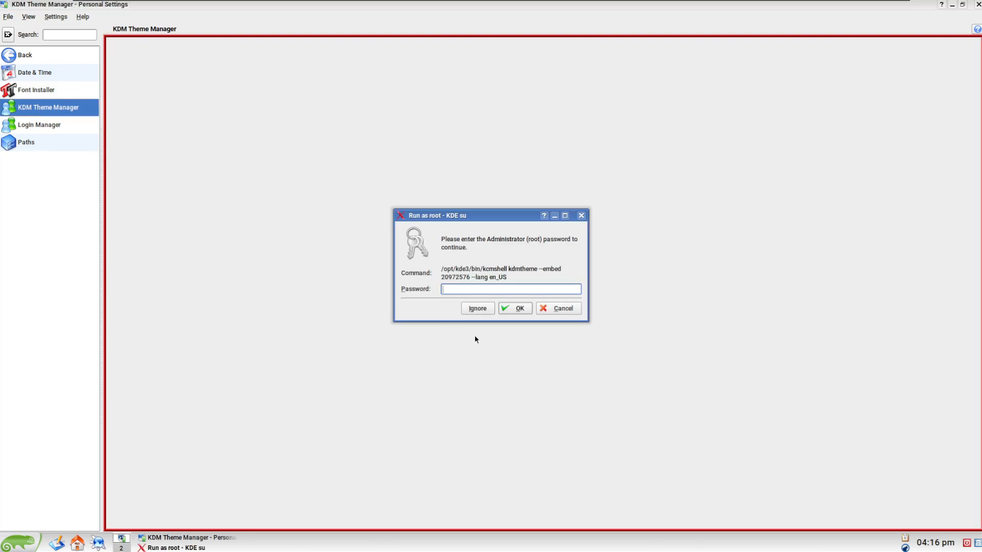
key("Return")
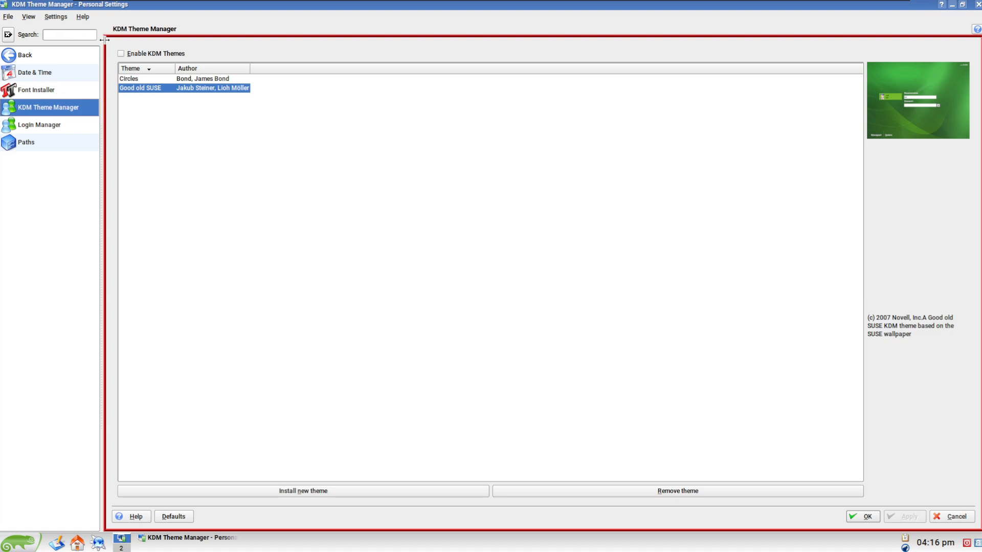
left_click(132, 55)
left_click(901, 521)
left_click(862, 518)
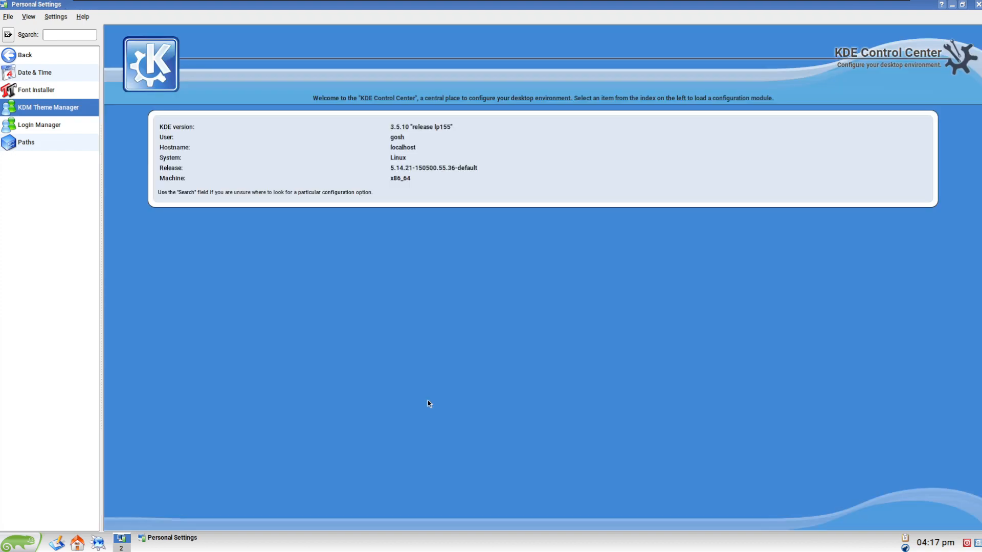
Restart the computer from the start menu's Leave entries and confirm the restart.
left_click(32, 543)
left_click(175, 502)
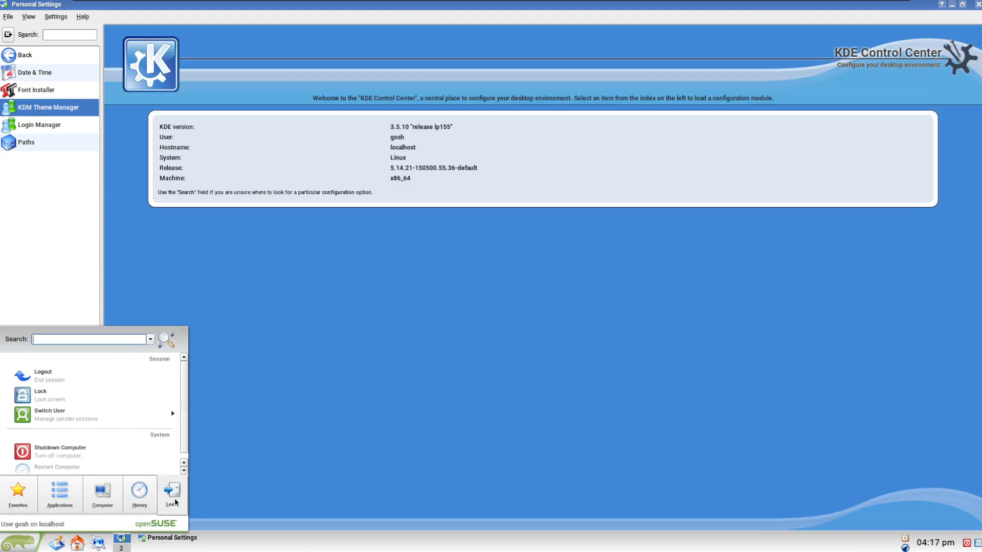
left_click(93, 470)
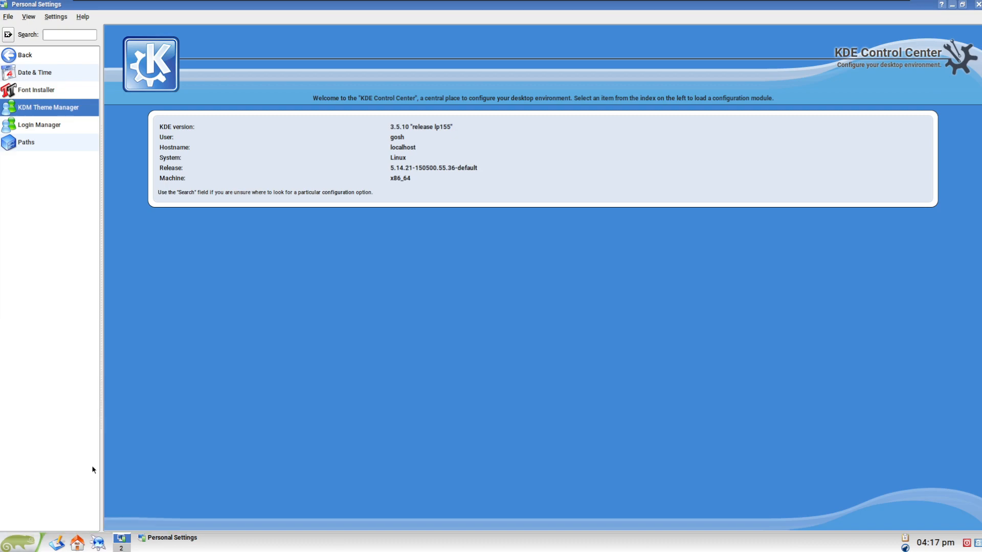
left_click(446, 308)
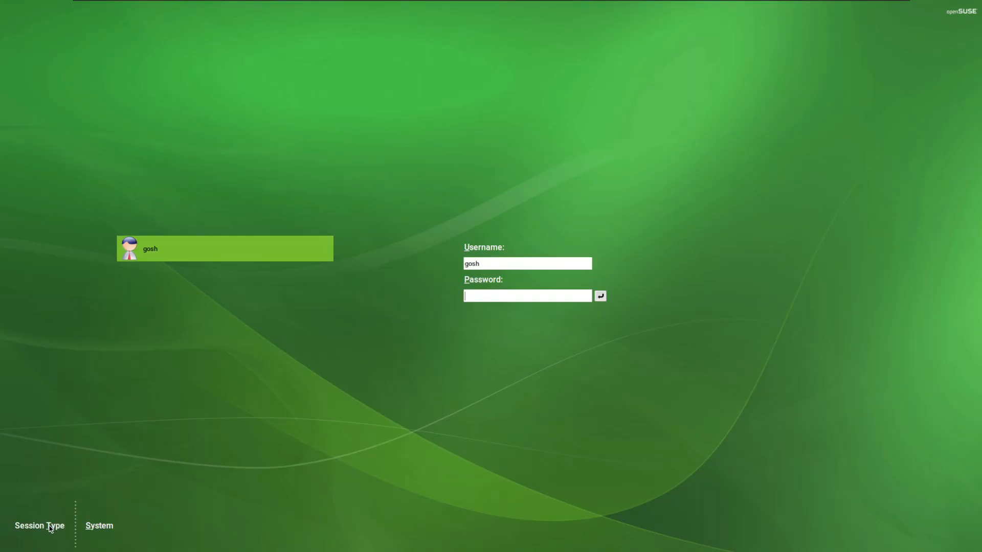
Choose the KDE3 session type on the login screen and view the System options.
left_click(49, 527)
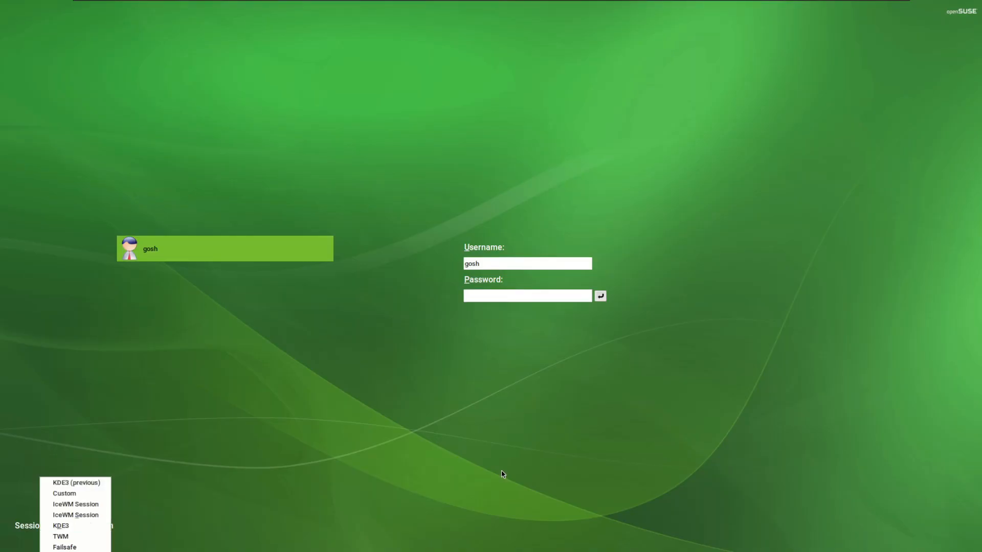
left_click(519, 428)
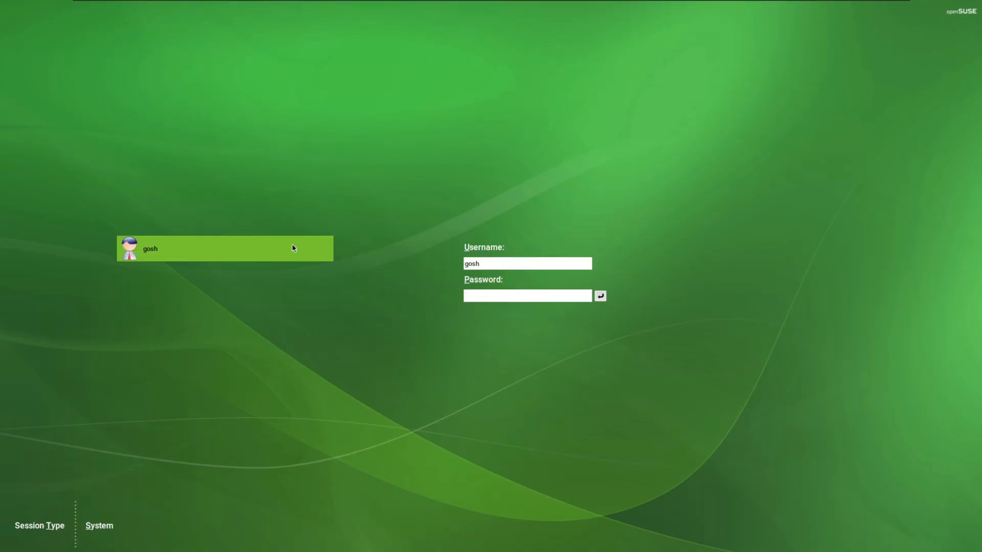
left_click(20, 535)
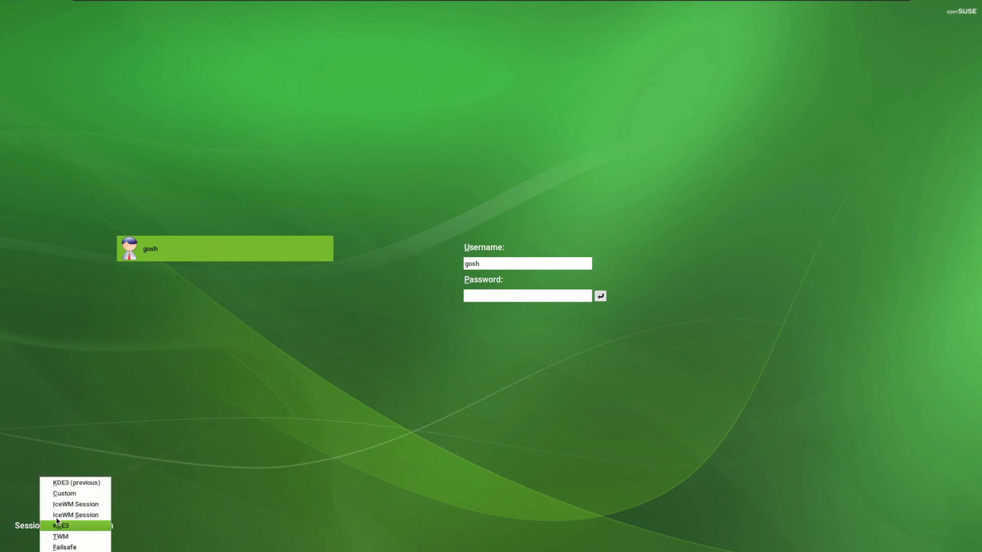
left_click(81, 528)
left_click(50, 532)
left_click(314, 499)
left_click(124, 525)
left_click(429, 422)
Log in with the account password, and close the restored KMix and KDE Control Center windows.
type("***")
key("Return")
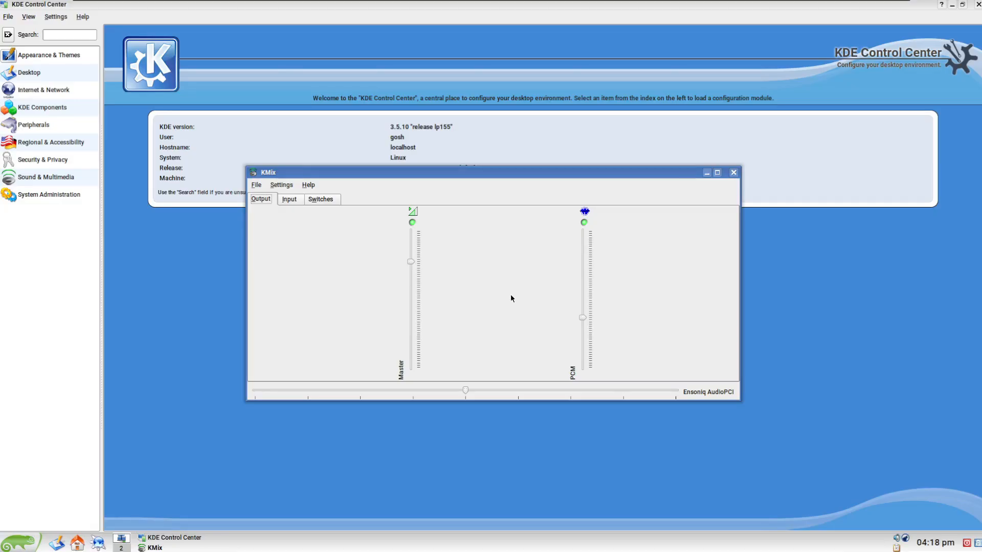
left_click(733, 172)
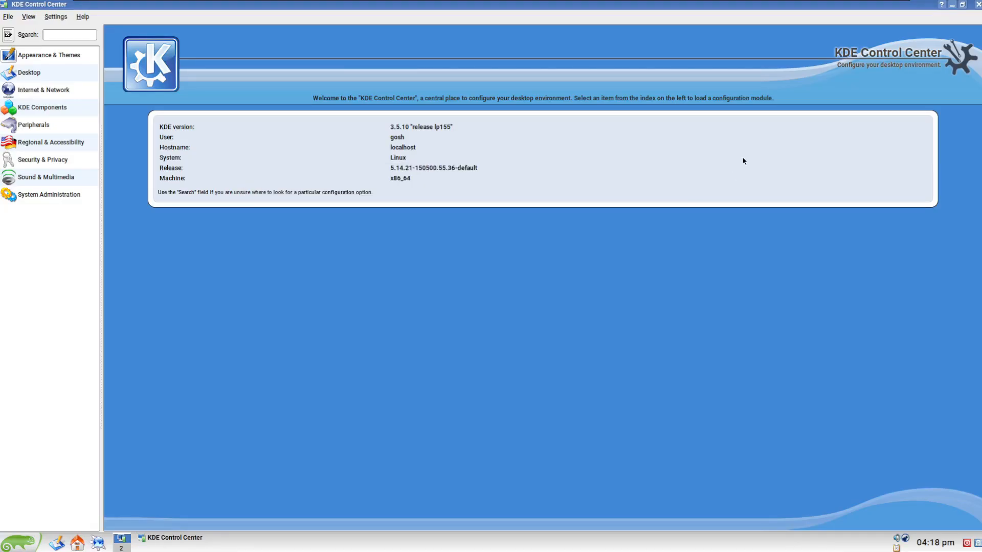
left_click(977, 4)
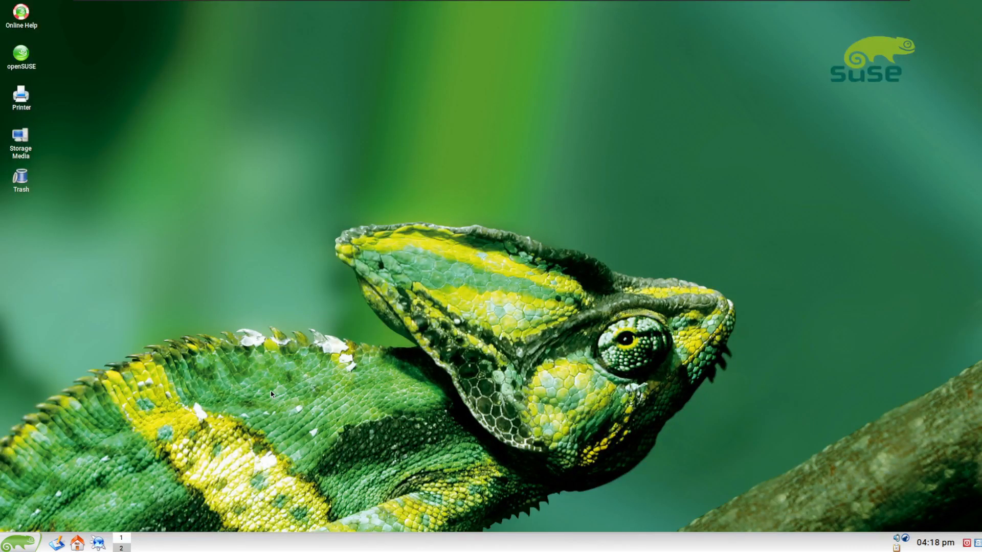